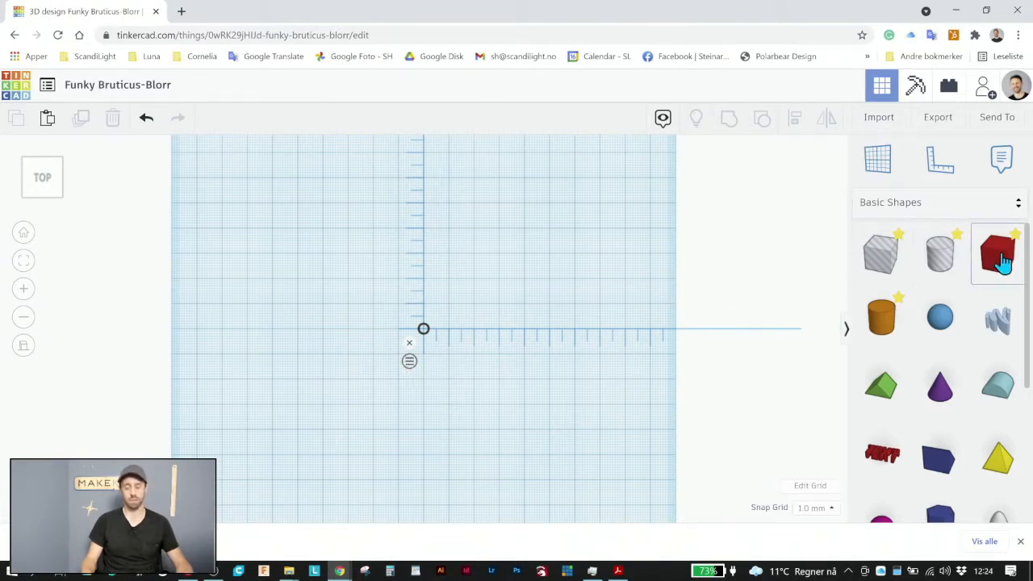
Place a solid box on the workplane and set its footprint to 52 mm wide by 42 mm deep
{"action": "left_click_drag", "start_coordinate": [997, 255], "coordinate": [476, 291]}
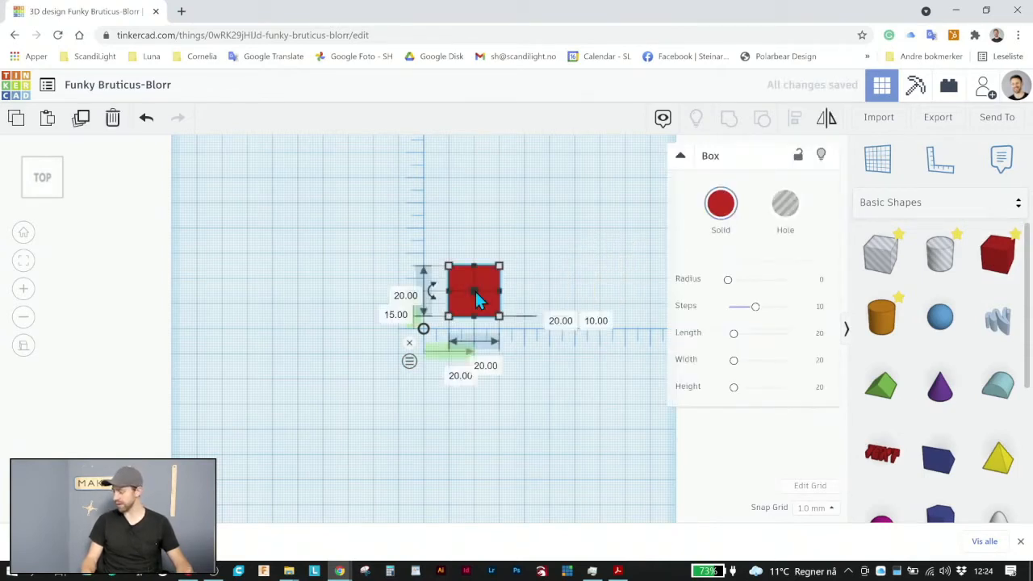
{"action": "left_click", "coordinate": [486, 366]}
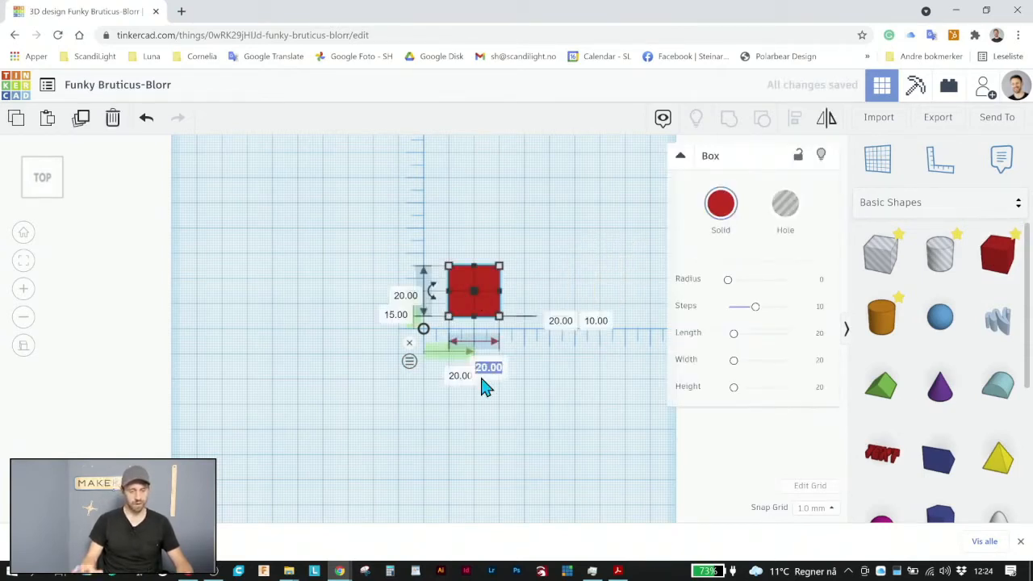
{"action": "type", "text": "52"}
{"action": "key", "text": "Return"}
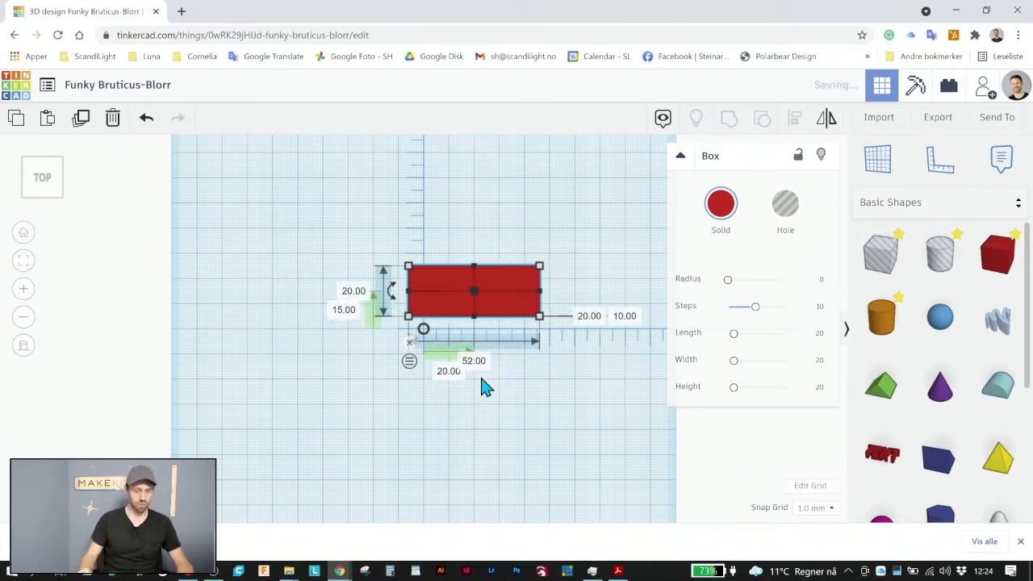
{"action": "left_click", "coordinate": [354, 291]}
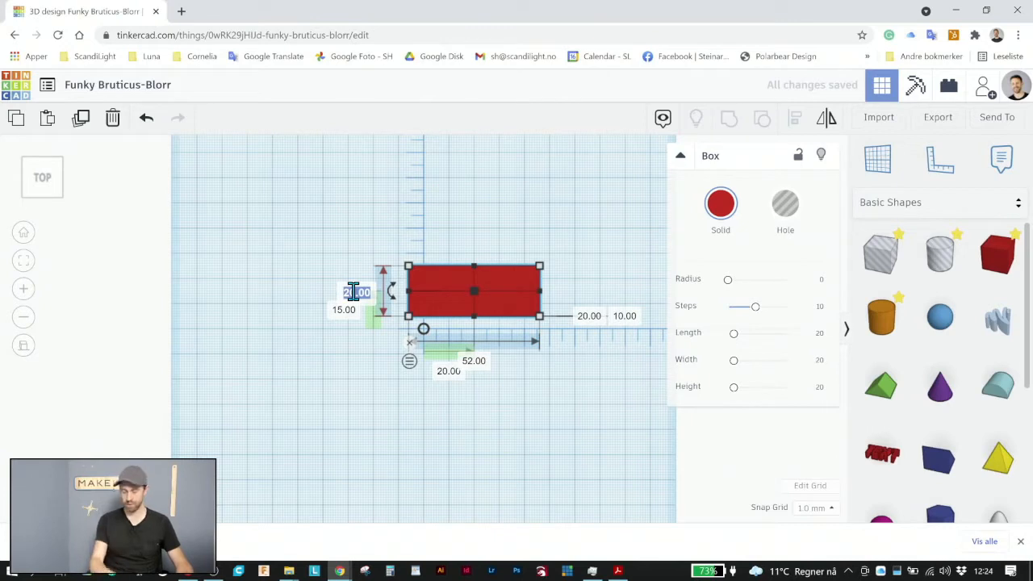
{"action": "type", "text": "42"}
{"action": "key", "text": "Return"}
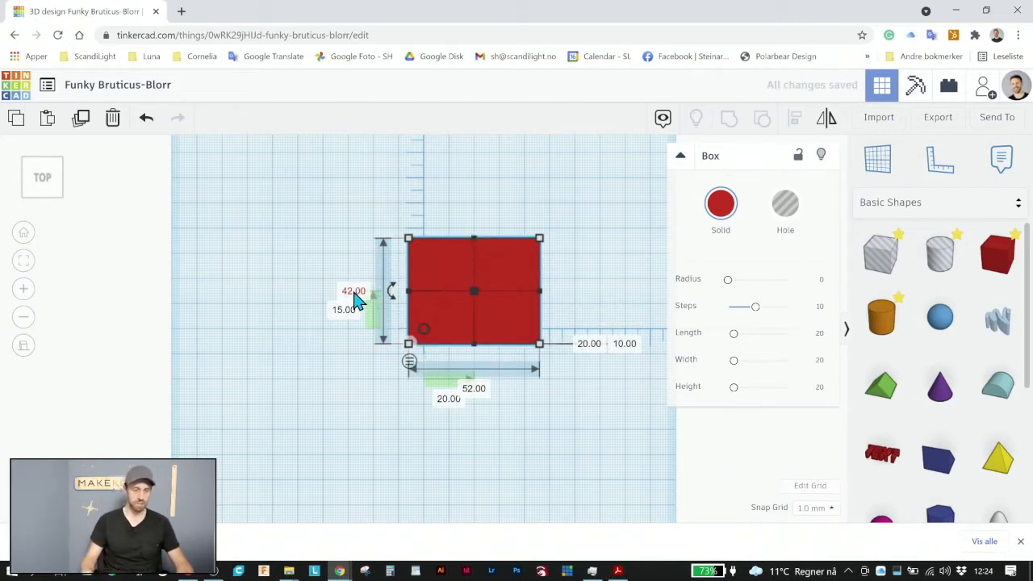
Centre the box on the ruler origin by setting both of its offsets to 0
{"action": "left_click", "coordinate": [344, 311]}
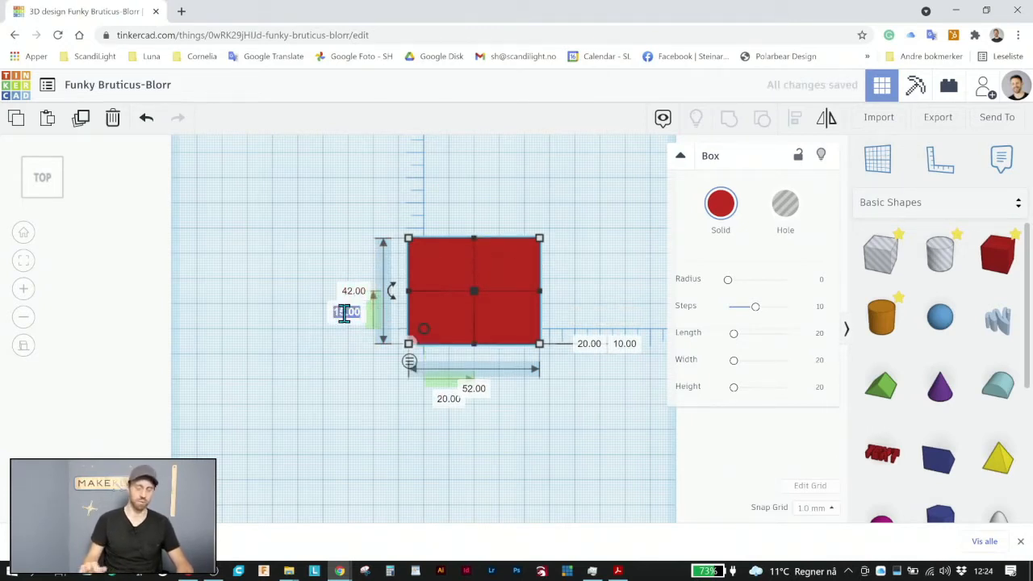
{"action": "key", "text": "Return"}
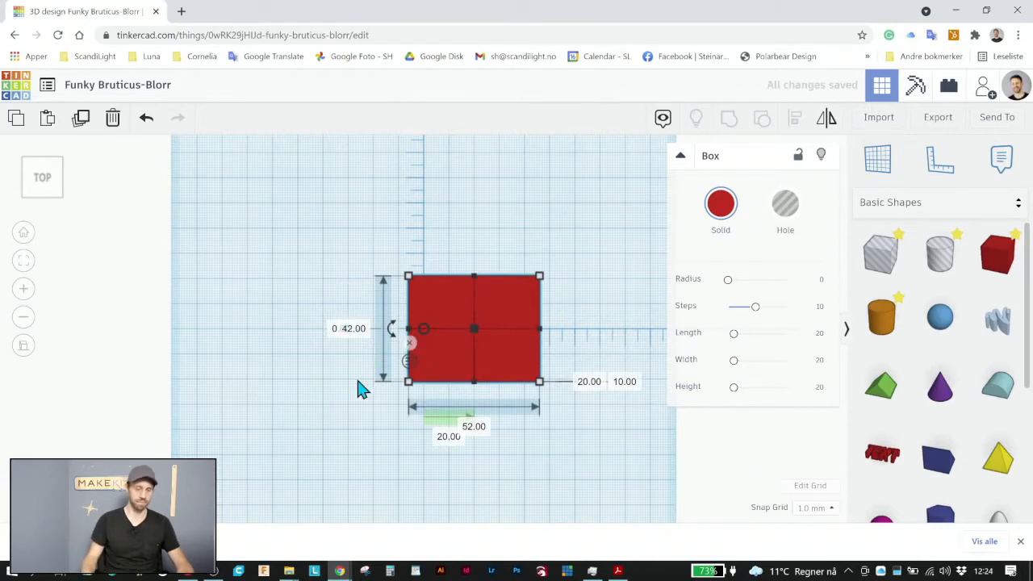
{"action": "left_click", "coordinate": [451, 438]}
{"action": "type", "text": "0"}
{"action": "key", "text": "Return"}
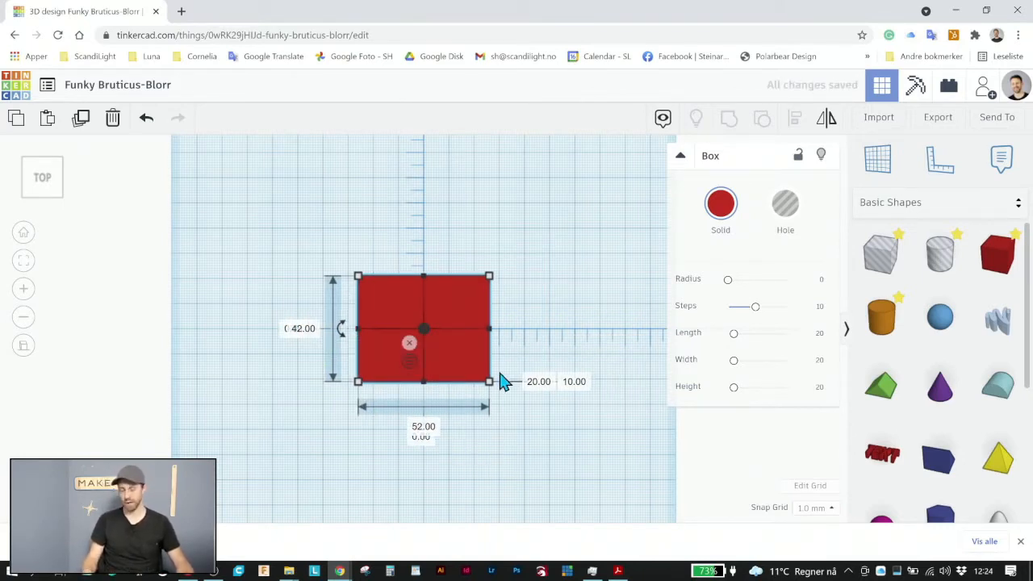
{"action": "left_click", "coordinate": [534, 281]}
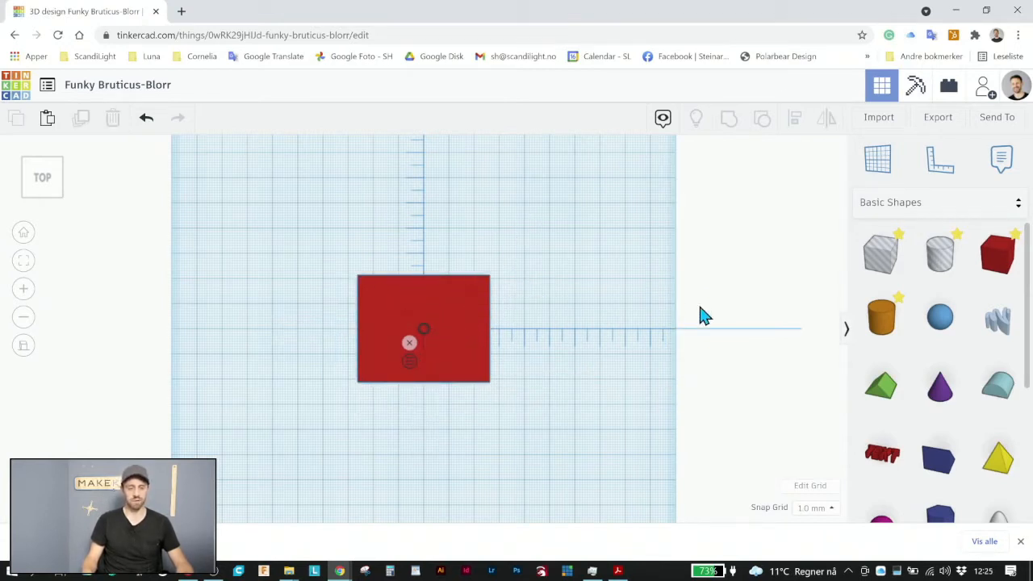
Add a cylinder hole over the box's upper right area and set its width and depth to 3 mm
{"action": "left_click_drag", "start_coordinate": [946, 260], "coordinate": [471, 311]}
{"action": "key", "text": "f"}
{"action": "scroll", "coordinate": [471, 315], "scroll_direction": "up", "scroll_amount": 1}
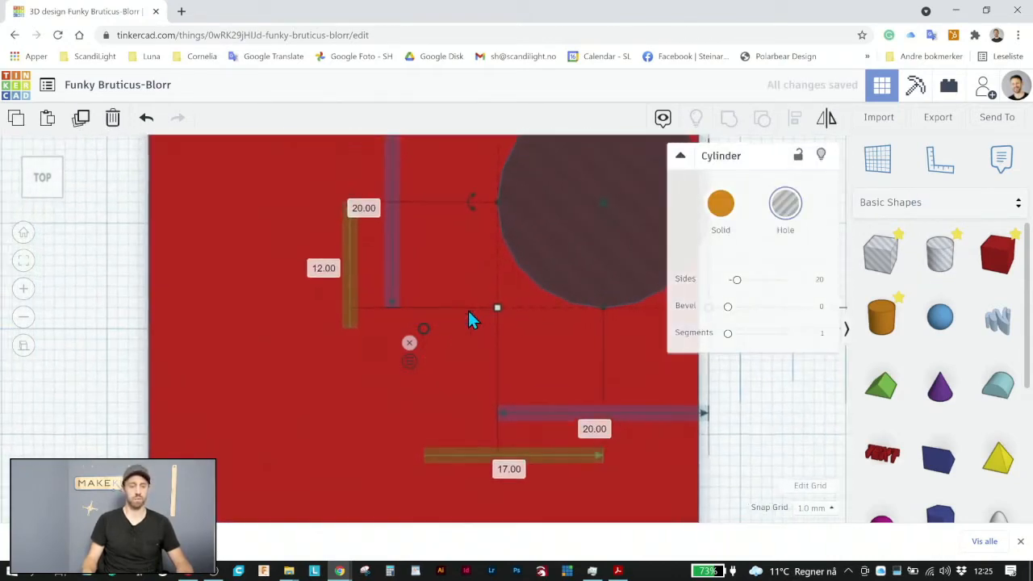
{"action": "scroll", "coordinate": [484, 327], "scroll_direction": "down", "scroll_amount": 3}
{"action": "left_click", "coordinate": [539, 404]}
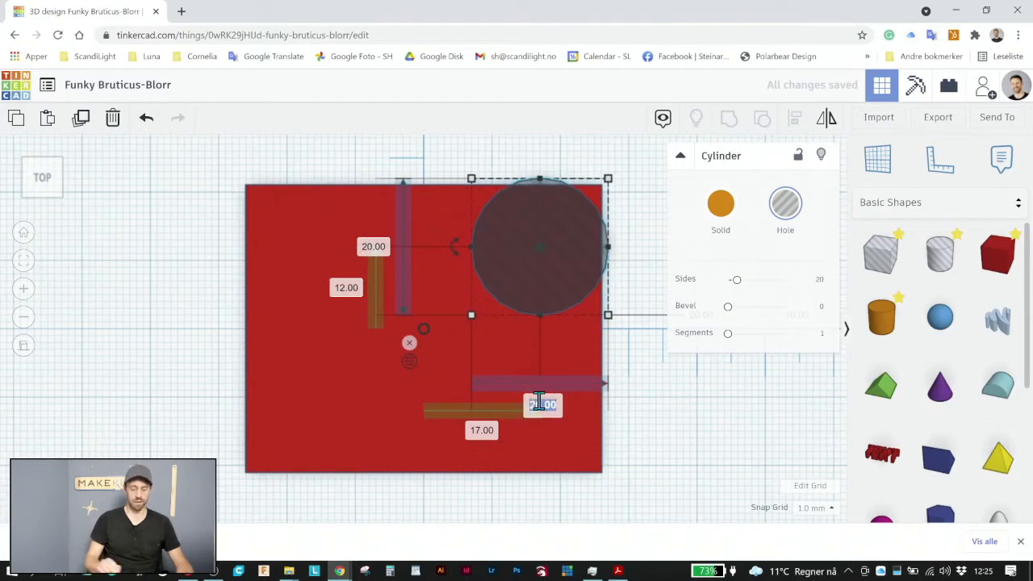
{"action": "type", "text": "3"}
{"action": "key", "text": "Return"}
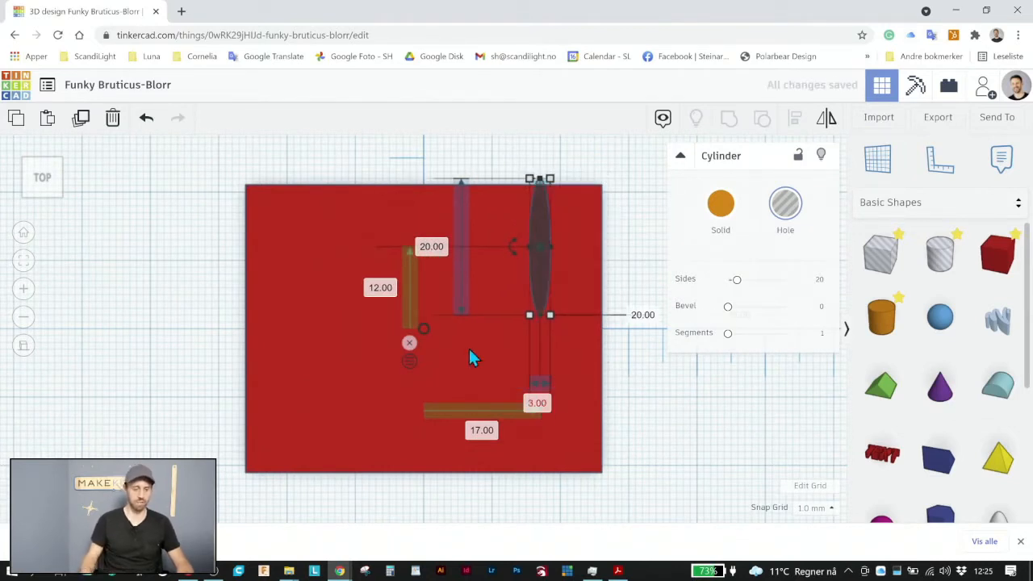
{"action": "left_click", "coordinate": [436, 246]}
{"action": "type", "text": "3"}
{"action": "key", "text": "Return"}
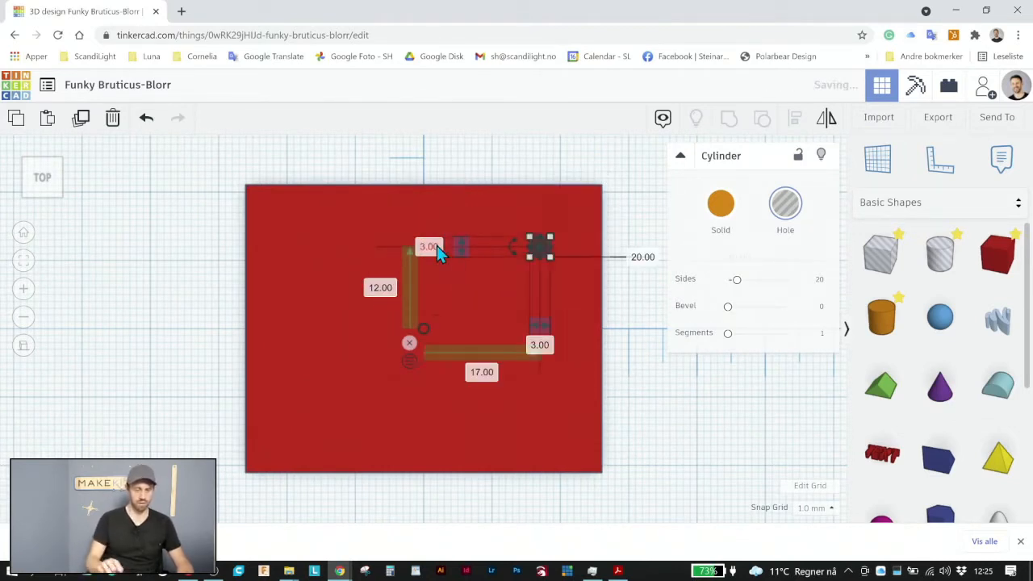
Position the 3 mm hole 21.5 mm horizontally and 14 mm vertically from the ruler origin
{"action": "left_click", "coordinate": [383, 290]}
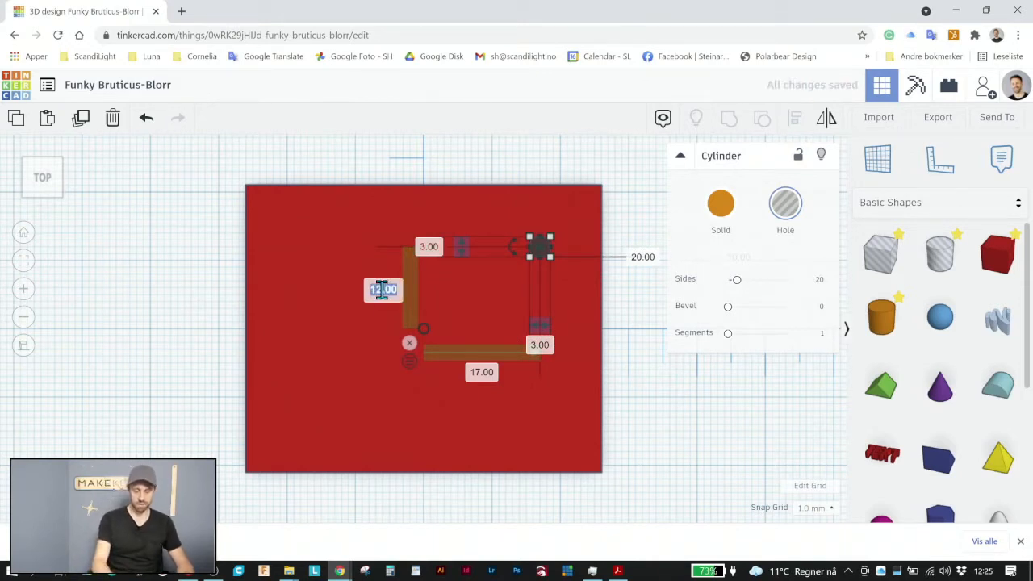
{"action": "key", "text": "Return"}
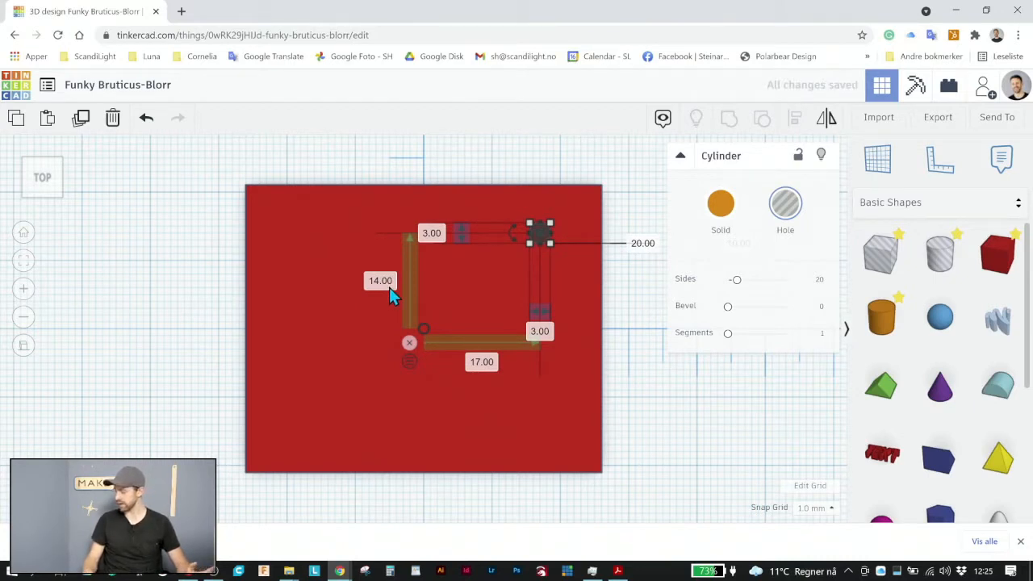
{"action": "left_click", "coordinate": [477, 361]}
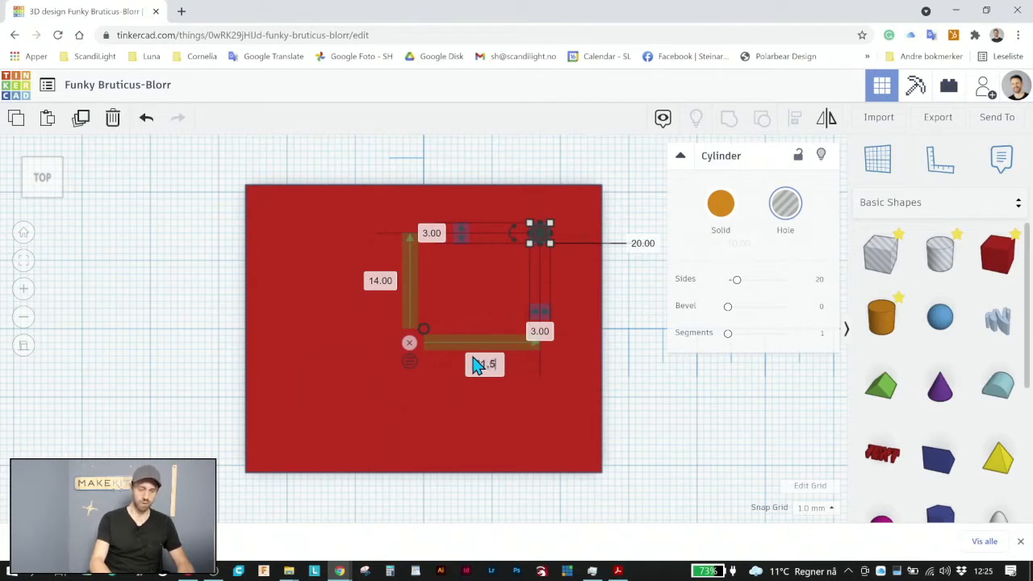
{"action": "key", "text": "Return"}
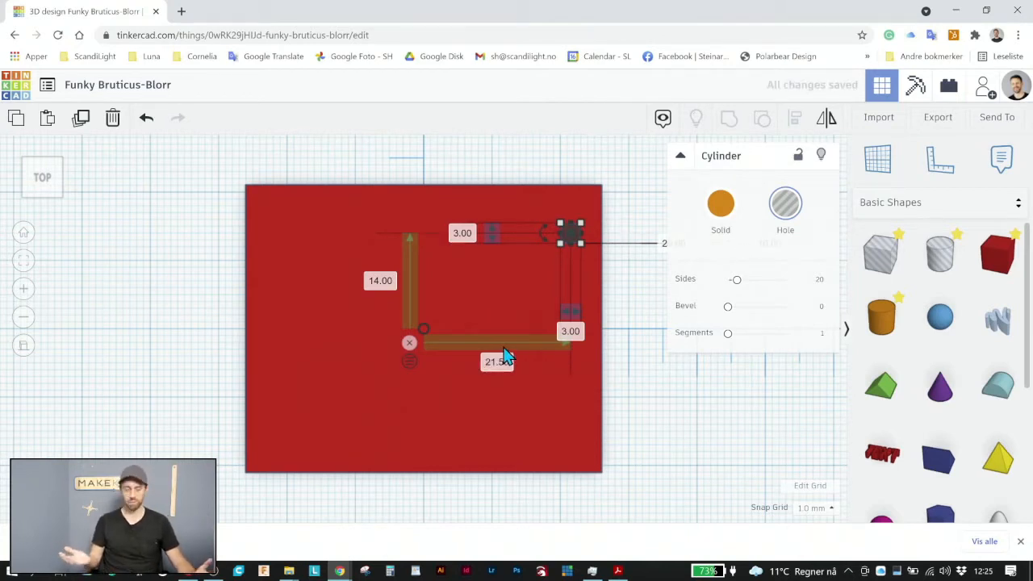
{"action": "left_click", "coordinate": [570, 168]}
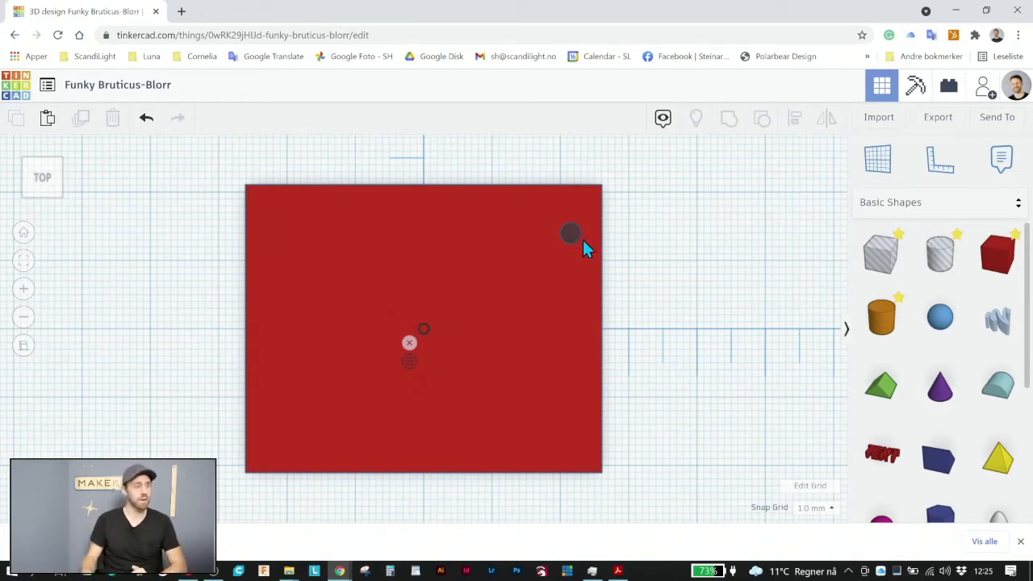
Place a solid cylinder to the upper right of the box and set its width and depth to 67 mm
{"action": "scroll", "coordinate": [703, 277], "scroll_direction": "down", "scroll_amount": 5}
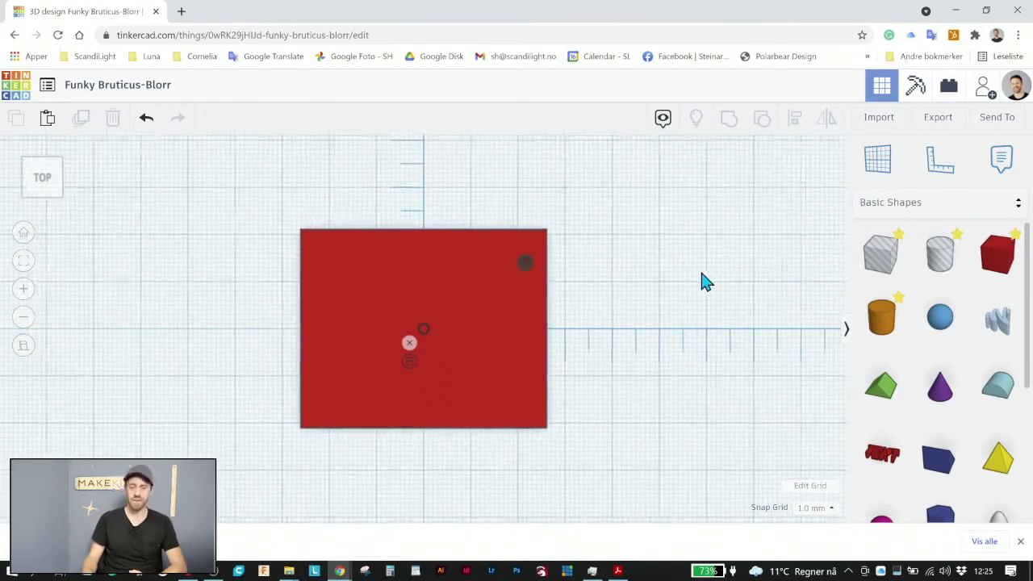
{"action": "scroll", "coordinate": [658, 317], "scroll_direction": "down", "scroll_amount": 1}
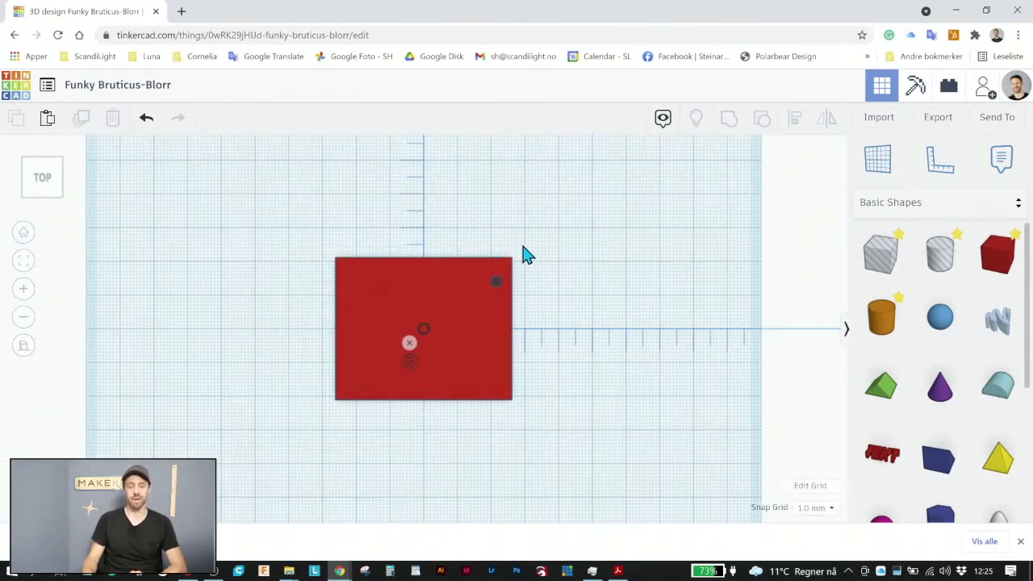
{"action": "scroll", "coordinate": [576, 291], "scroll_direction": "down", "scroll_amount": 4}
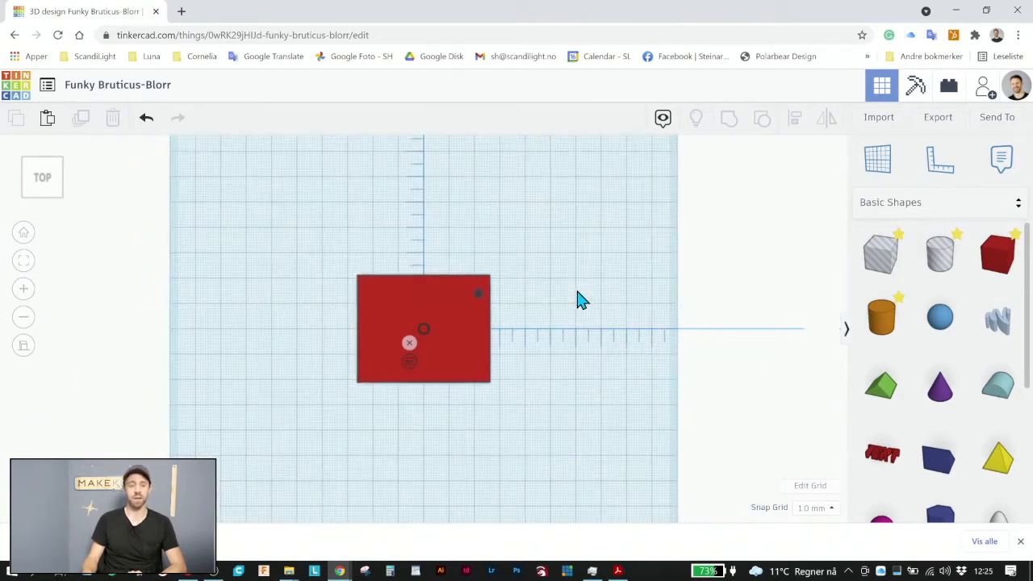
{"action": "scroll", "coordinate": [484, 164], "scroll_direction": "up", "scroll_amount": 3}
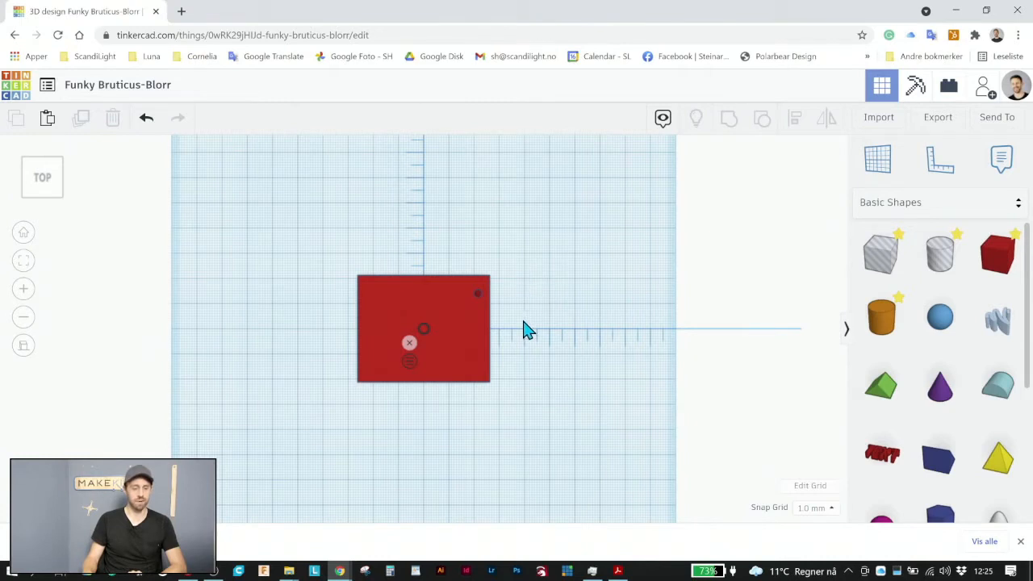
{"action": "middle_click_drag", "start_coordinate": [523, 321], "coordinate": [518, 484]}
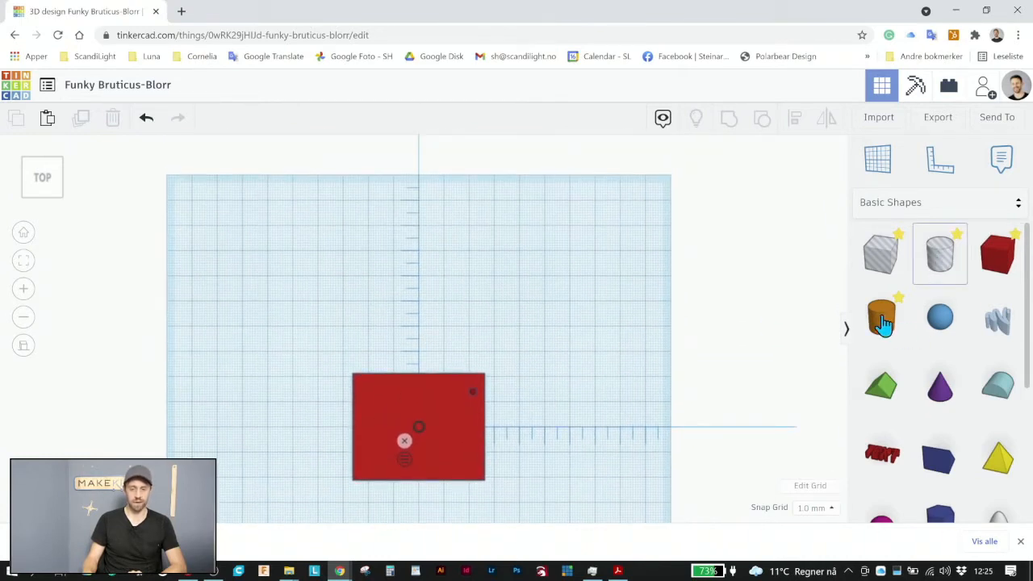
{"action": "left_click_drag", "start_coordinate": [884, 323], "coordinate": [543, 307]}
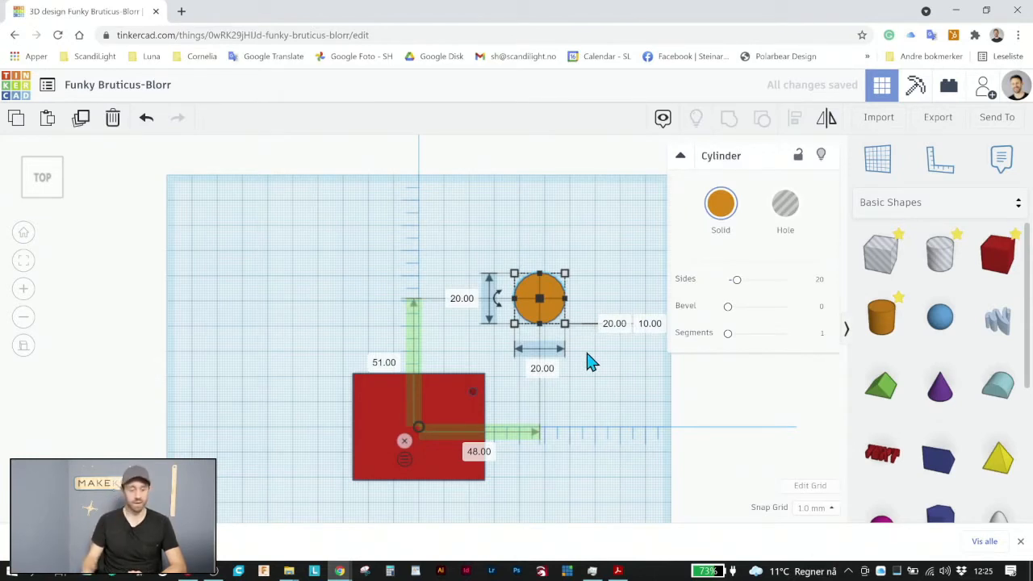
{"action": "left_click", "coordinate": [545, 370]}
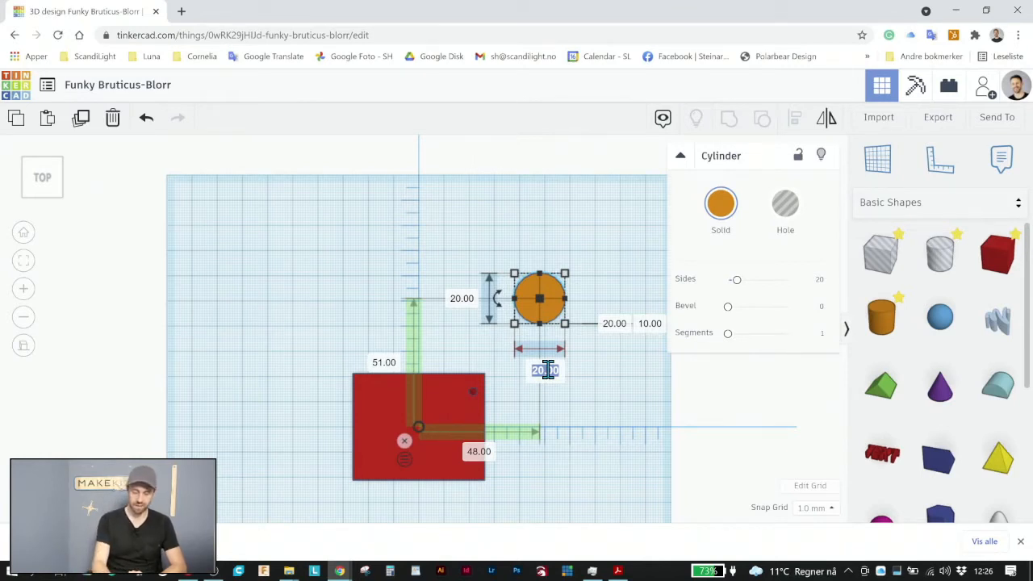
{"action": "type", "text": "67"}
{"action": "key", "text": "Return"}
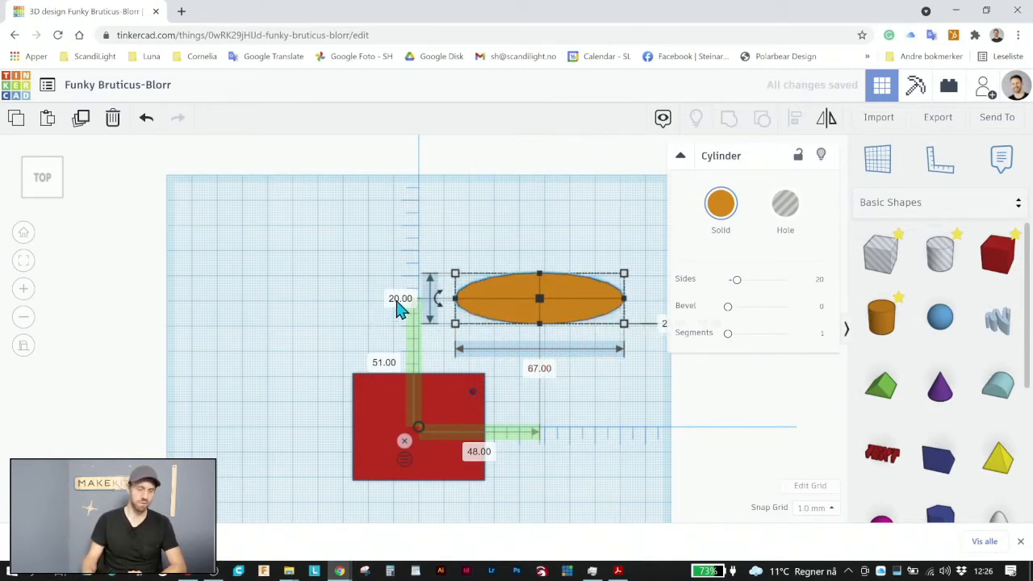
{"action": "left_click", "coordinate": [400, 299]}
{"action": "type", "text": "67"}
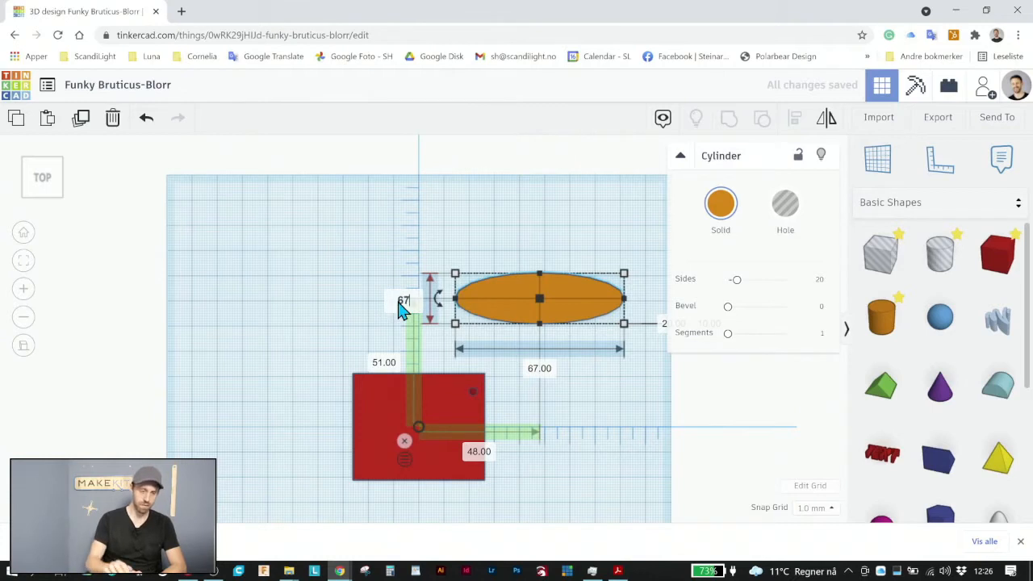
{"action": "key", "text": "Return"}
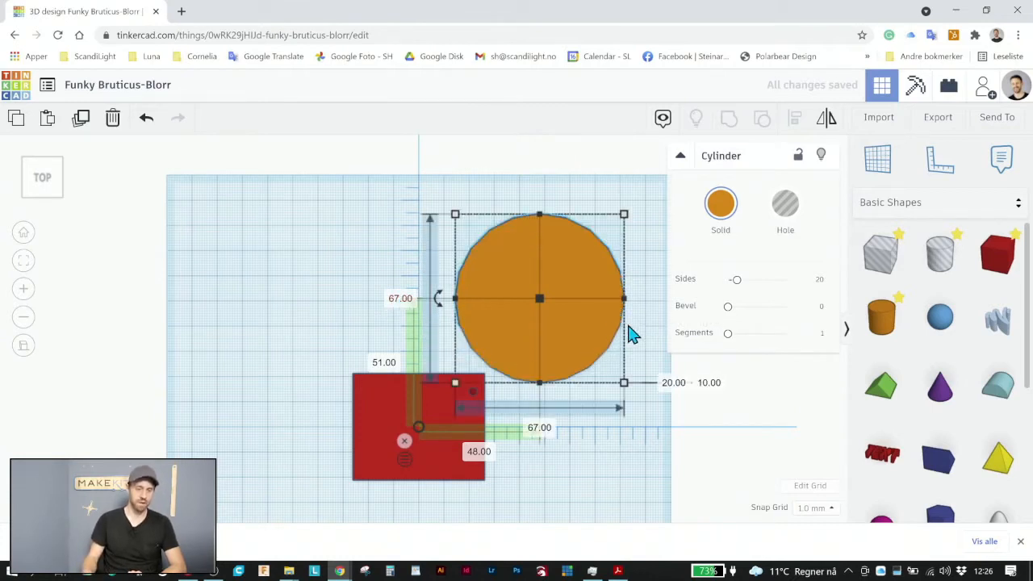
Move the large cylinder so its centre is 62 mm horizontally and 45 mm vertically from the ruler origin
{"action": "left_click", "coordinate": [630, 334]}
{"action": "left_click_drag", "start_coordinate": [580, 347], "coordinate": [603, 301]}
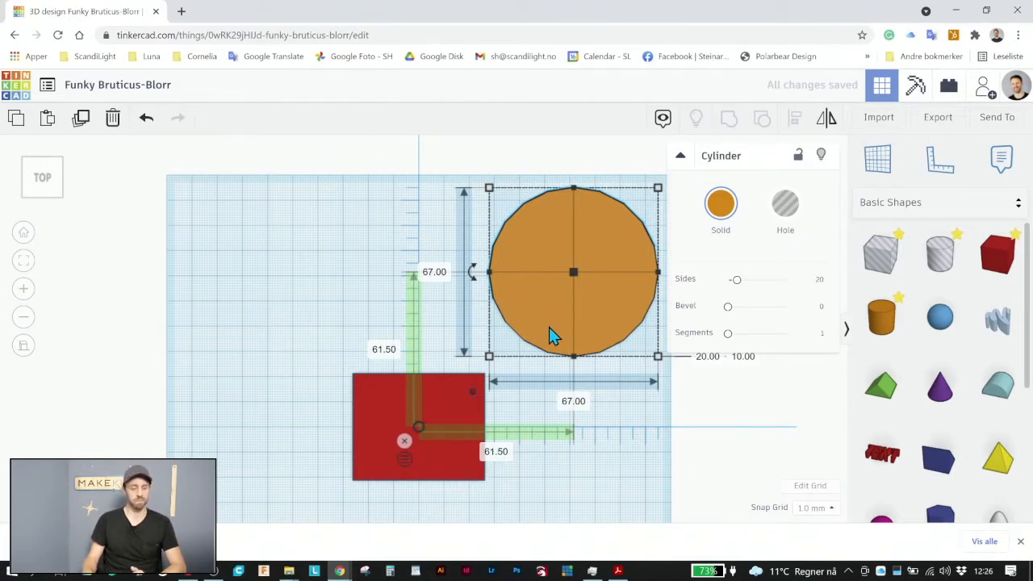
{"action": "left_click_drag", "start_coordinate": [549, 334], "coordinate": [555, 360]}
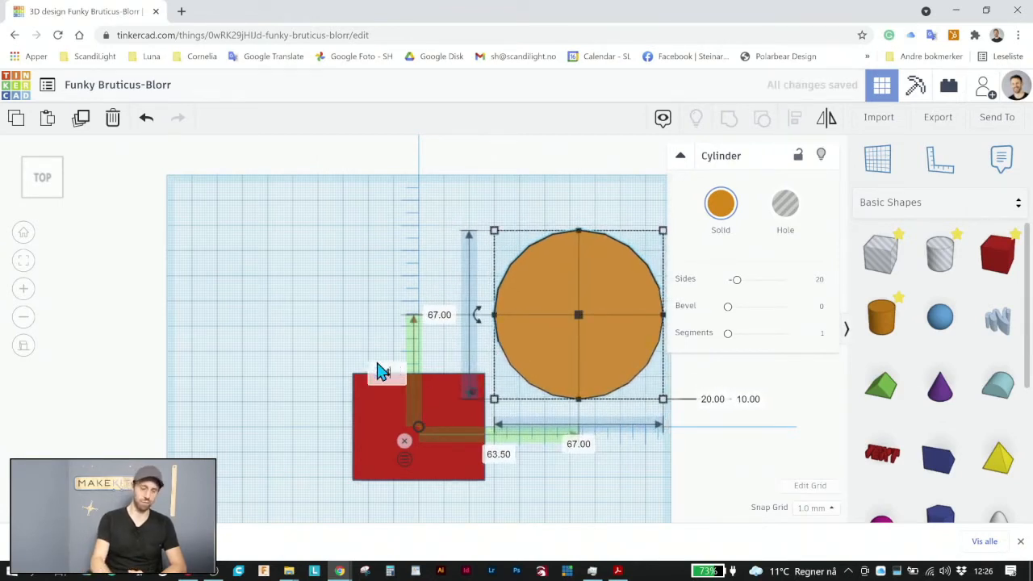
{"action": "key", "text": "Return"}
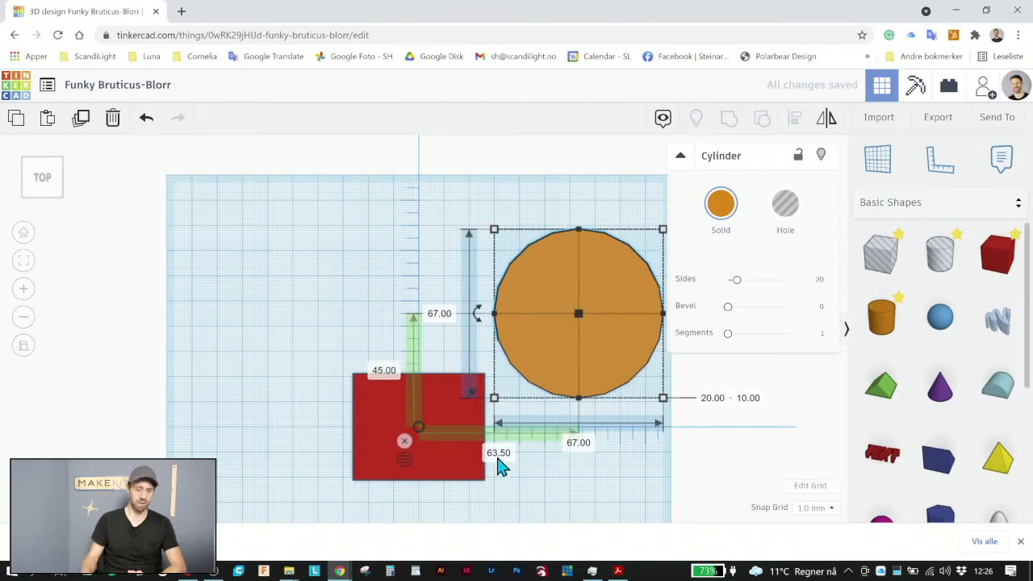
{"action": "left_click", "coordinate": [501, 454]}
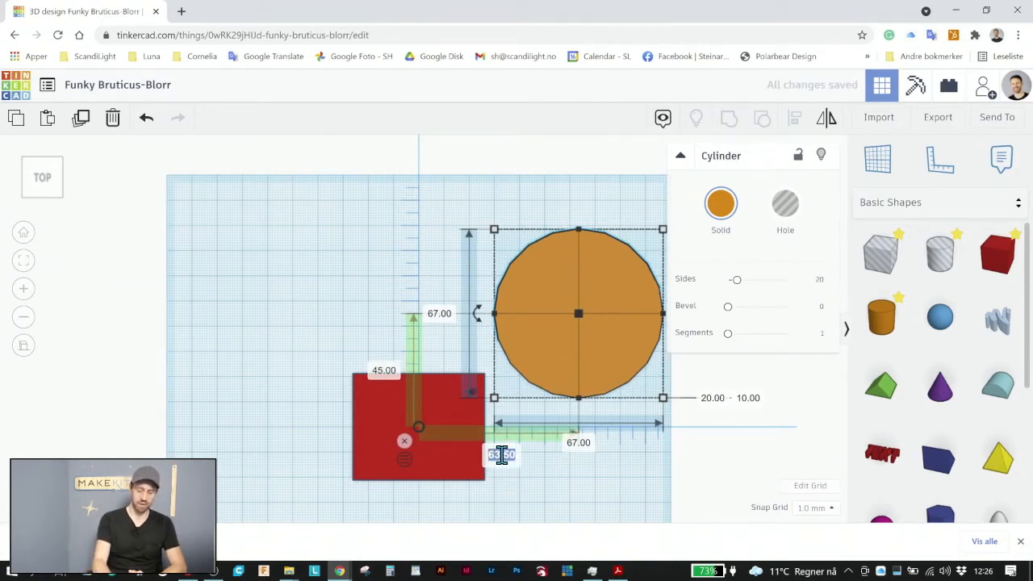
{"action": "type", "text": "62"}
{"action": "key", "text": "Return"}
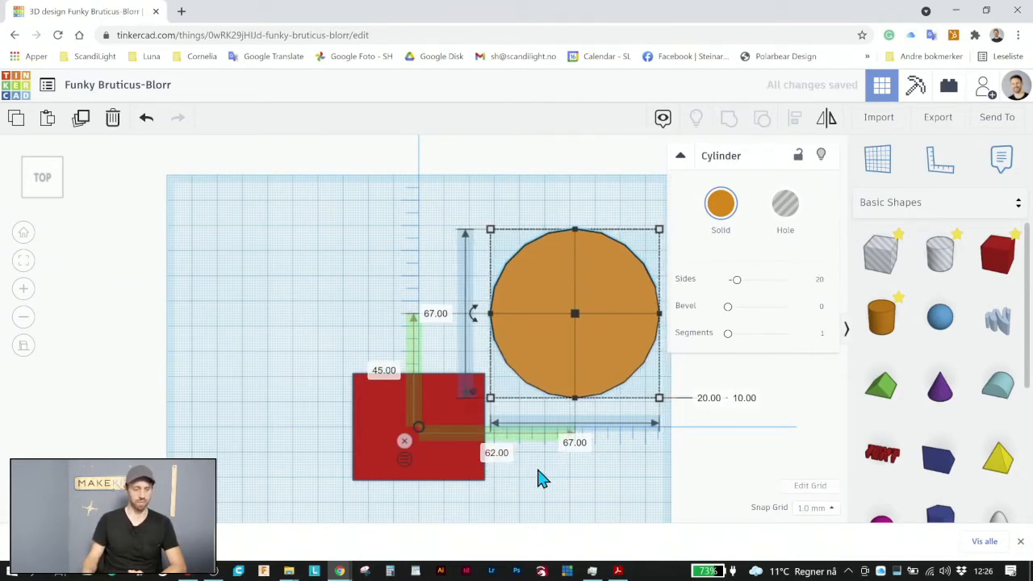
{"action": "left_click", "coordinate": [540, 466]}
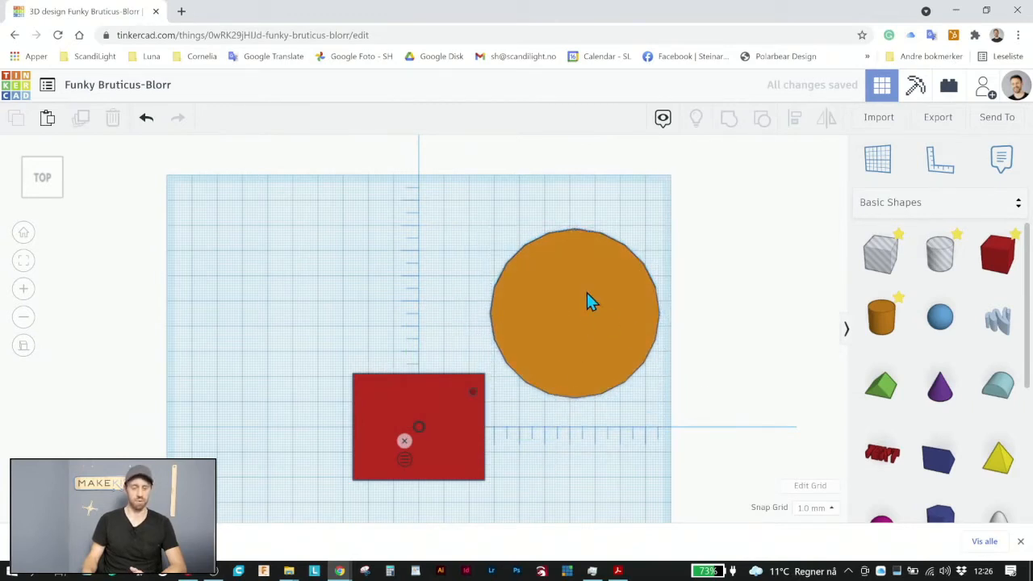
Add a cylinder hole at the large cylinder's centre, 62 mm and 45 mm from the ruler origin, and raise it above the top face
{"action": "left_click", "coordinate": [588, 320]}
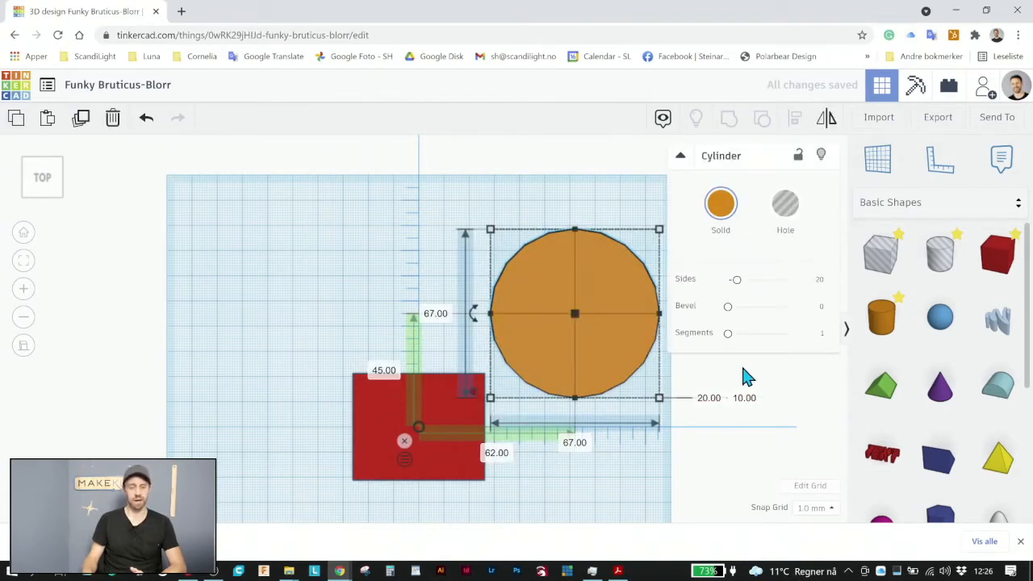
{"action": "left_click_drag", "start_coordinate": [939, 257], "coordinate": [576, 317]}
{"action": "right_click_drag", "start_coordinate": [606, 410], "coordinate": [602, 316]}
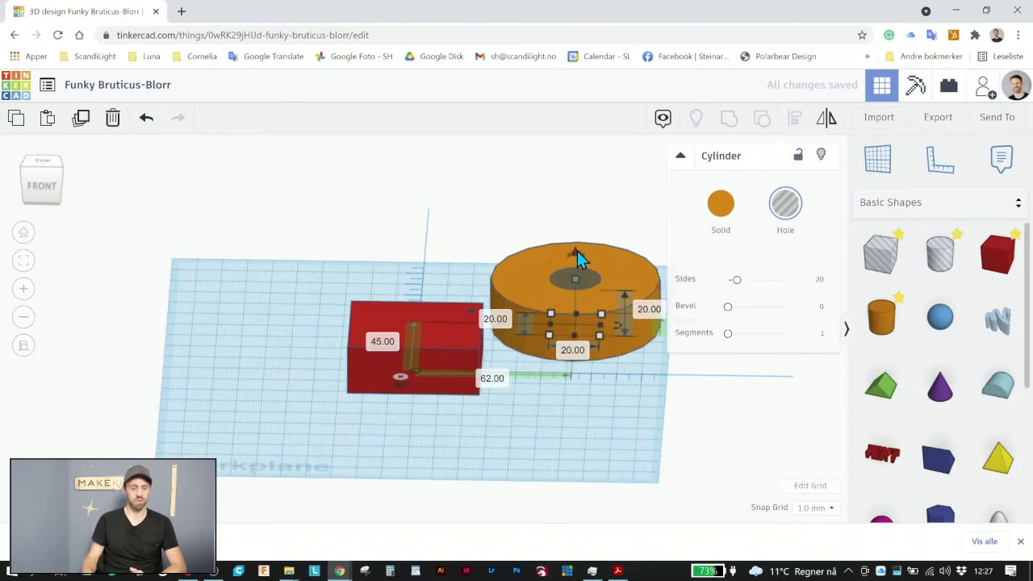
{"action": "left_click_drag", "start_coordinate": [577, 252], "coordinate": [576, 223]}
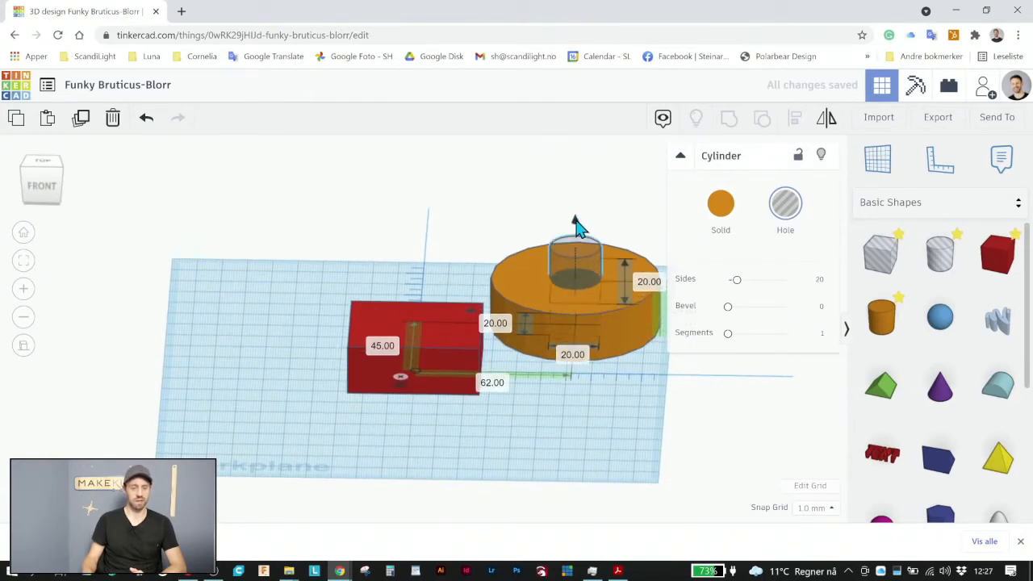
Turn the small centre cylinder into a blue solid and compare its ruler distances with those of the large cylinder
{"action": "left_click", "coordinate": [724, 208]}
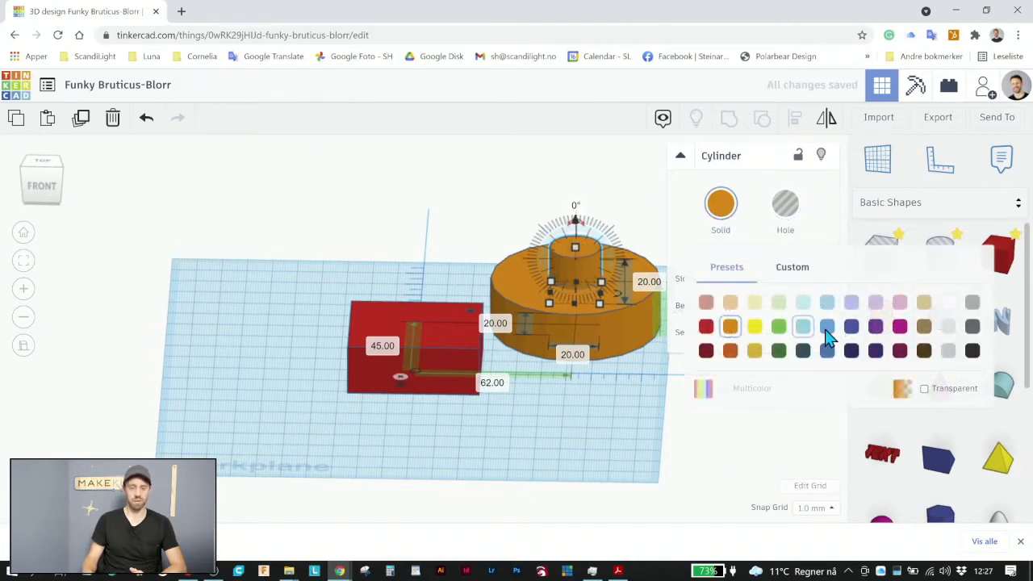
{"action": "left_click", "coordinate": [826, 327]}
{"action": "left_click", "coordinate": [464, 232]}
{"action": "right_click_drag", "start_coordinate": [570, 291], "coordinate": [579, 424]}
{"action": "left_click", "coordinate": [572, 312]}
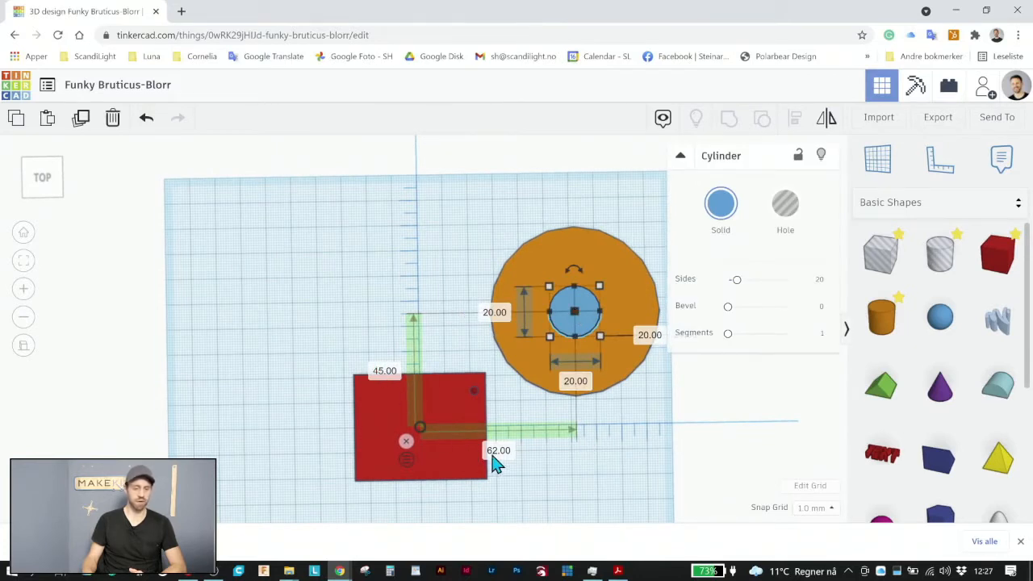
{"action": "left_click", "coordinate": [564, 247]}
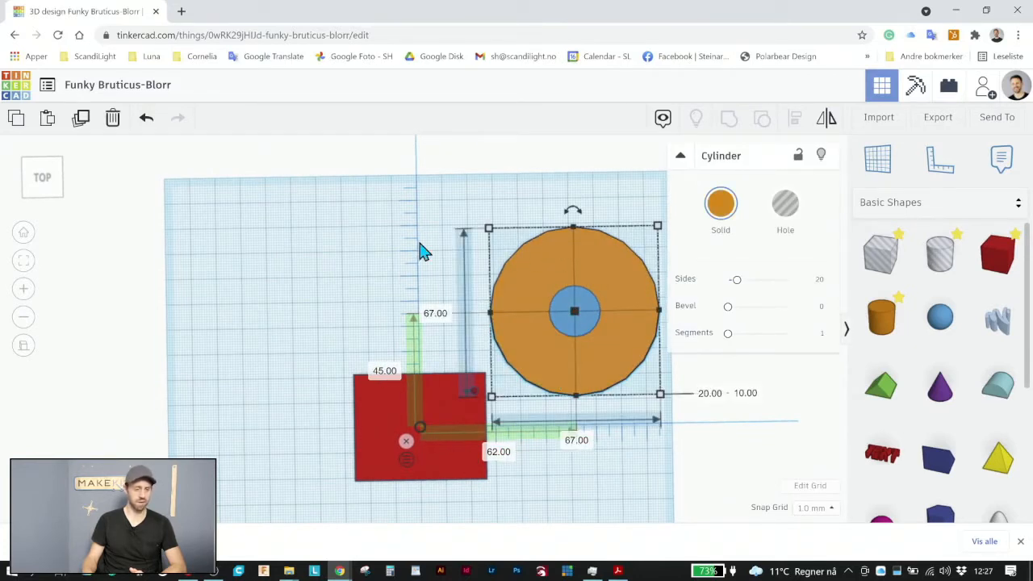
{"action": "left_click", "coordinate": [392, 260]}
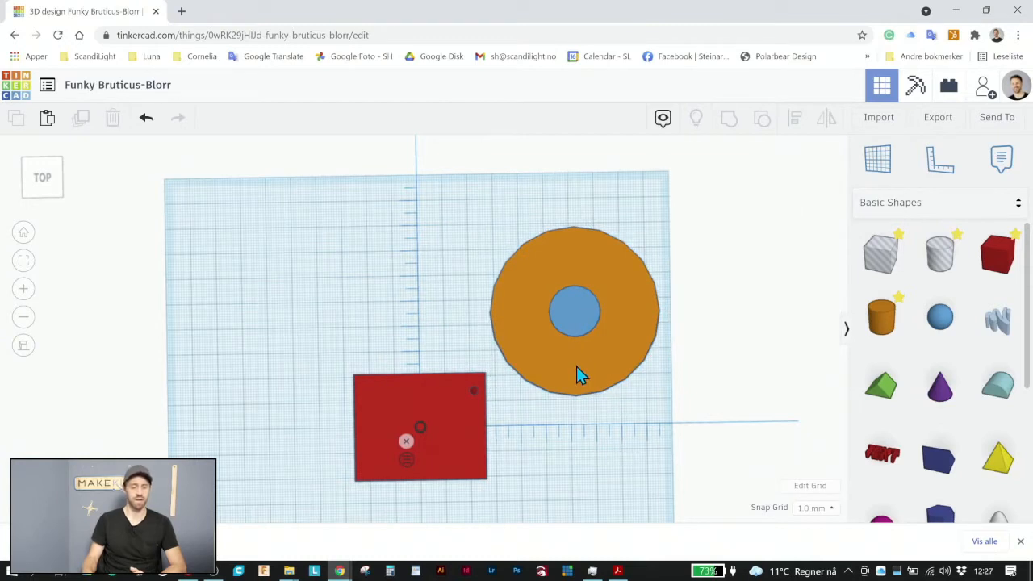
Hide the large orange cylinder and change the small blue cylinder back into a hole
{"action": "left_click", "coordinate": [577, 373]}
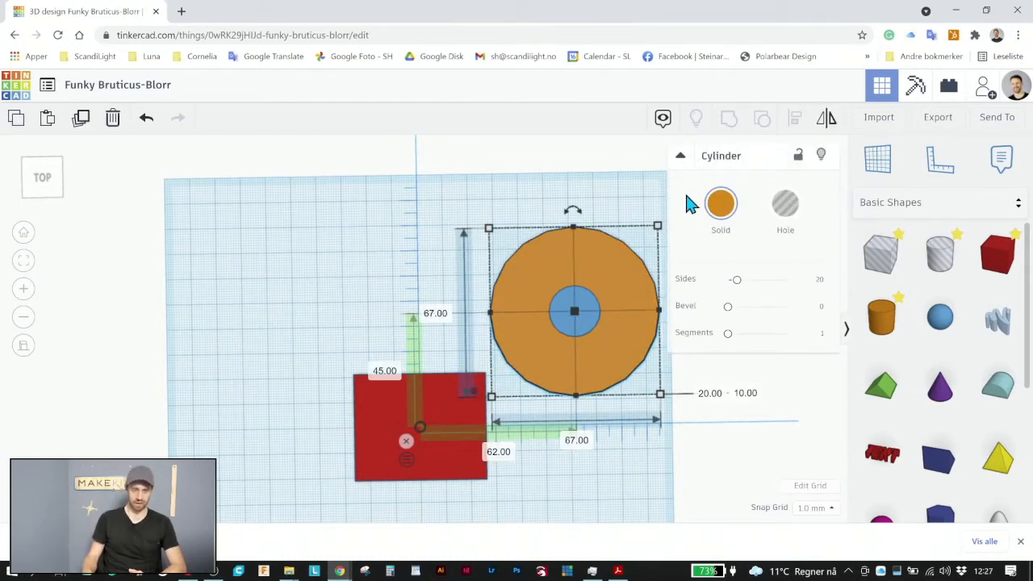
{"action": "left_click", "coordinate": [820, 155]}
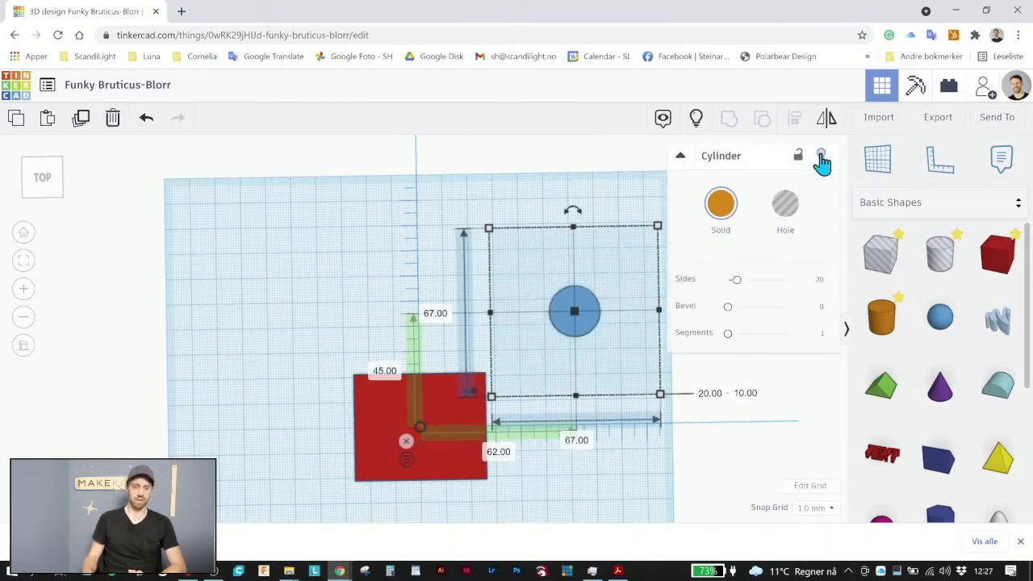
{"action": "left_click", "coordinate": [587, 308]}
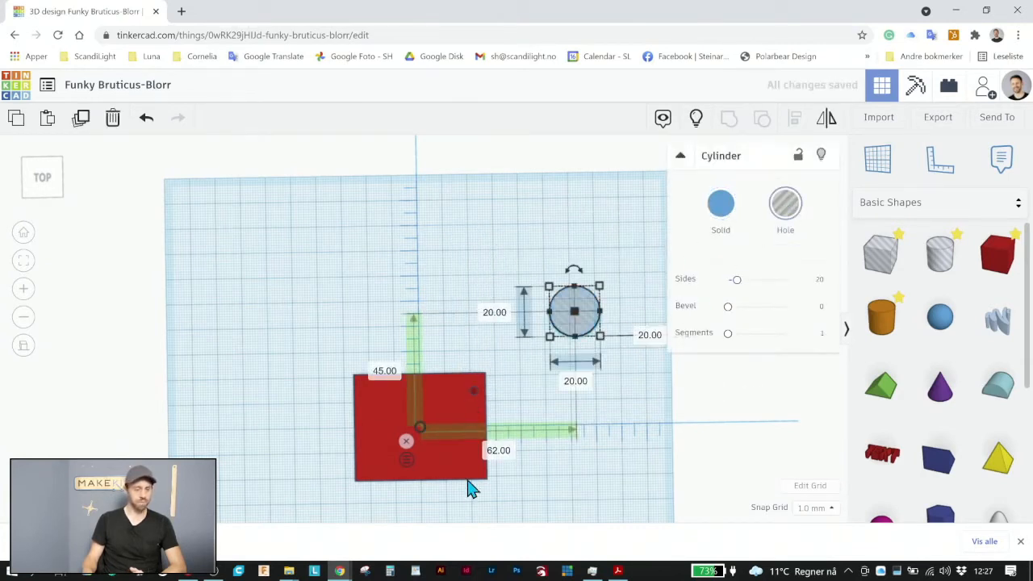
Show all hidden shapes and hide the large orange cylinder again
{"action": "left_click", "coordinate": [449, 467]}
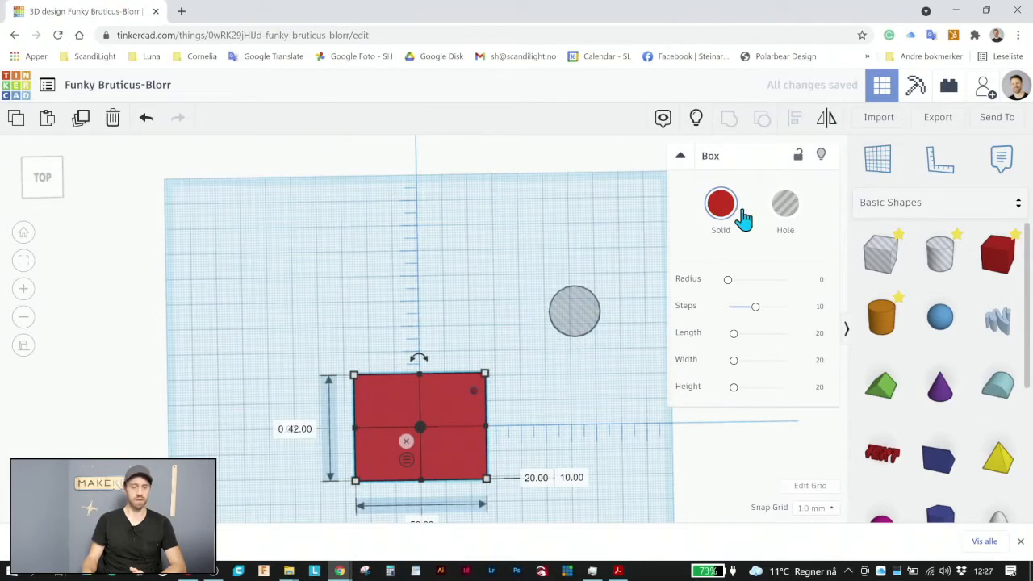
{"action": "left_click", "coordinate": [698, 121]}
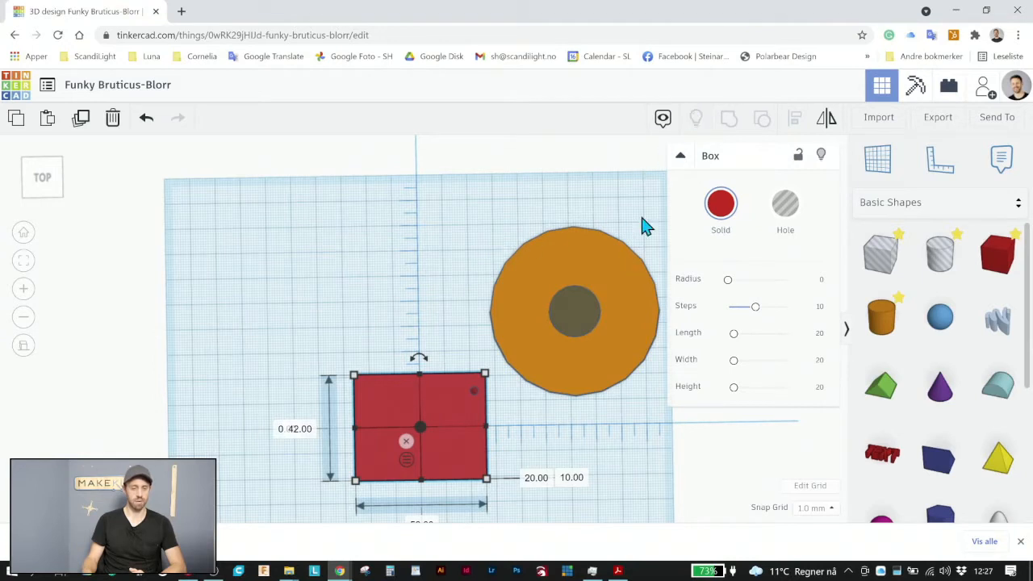
{"action": "left_click", "coordinate": [533, 276]}
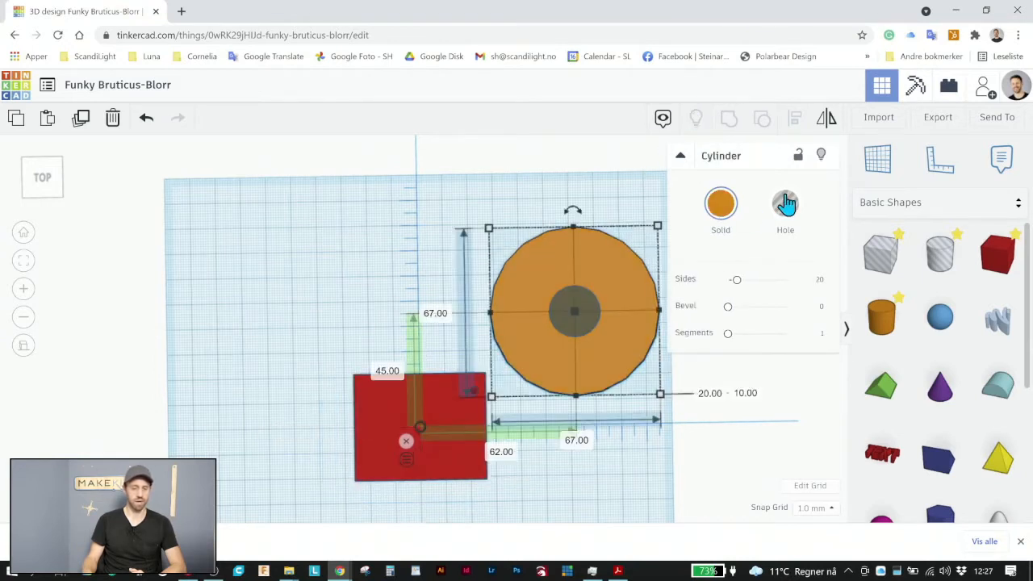
{"action": "left_click", "coordinate": [821, 155]}
Remove the red box from the workplane, leaving the two cylinder holes
{"action": "left_click", "coordinate": [405, 435]}
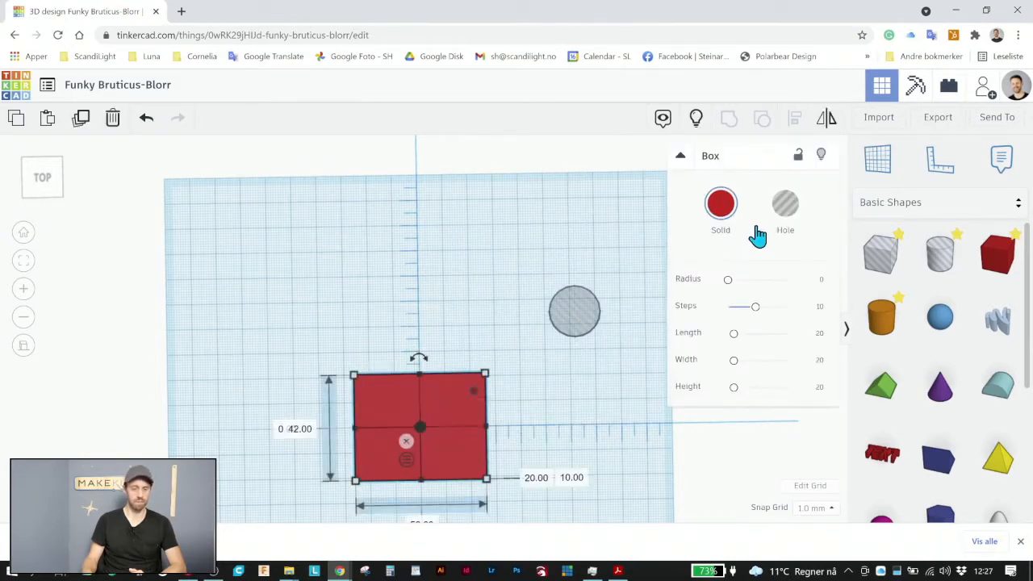
{"action": "key", "text": "Delete"}
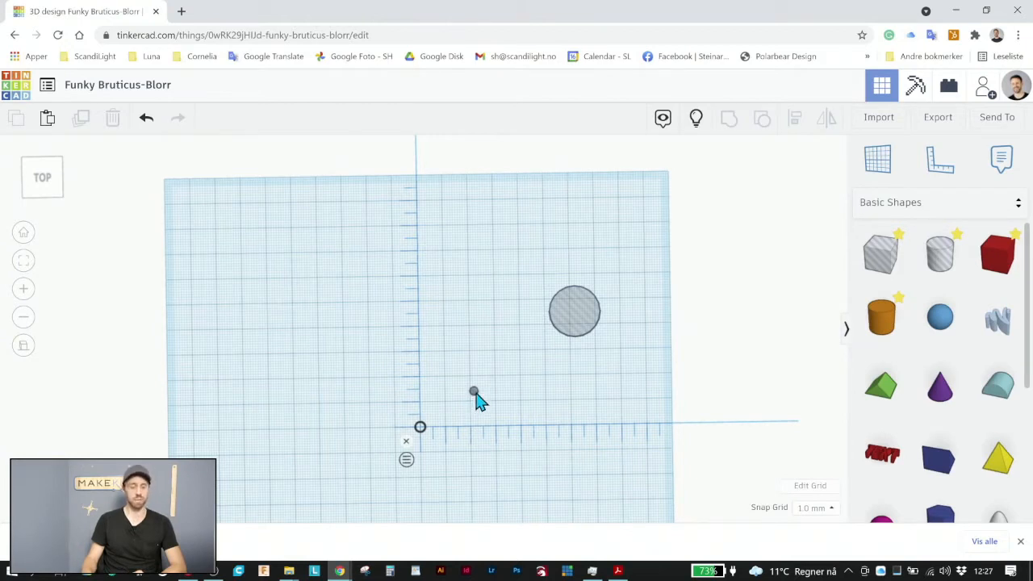
Set the width and depth of the larger remaining cylinder hole to 10 mm
{"action": "left_click", "coordinate": [575, 323]}
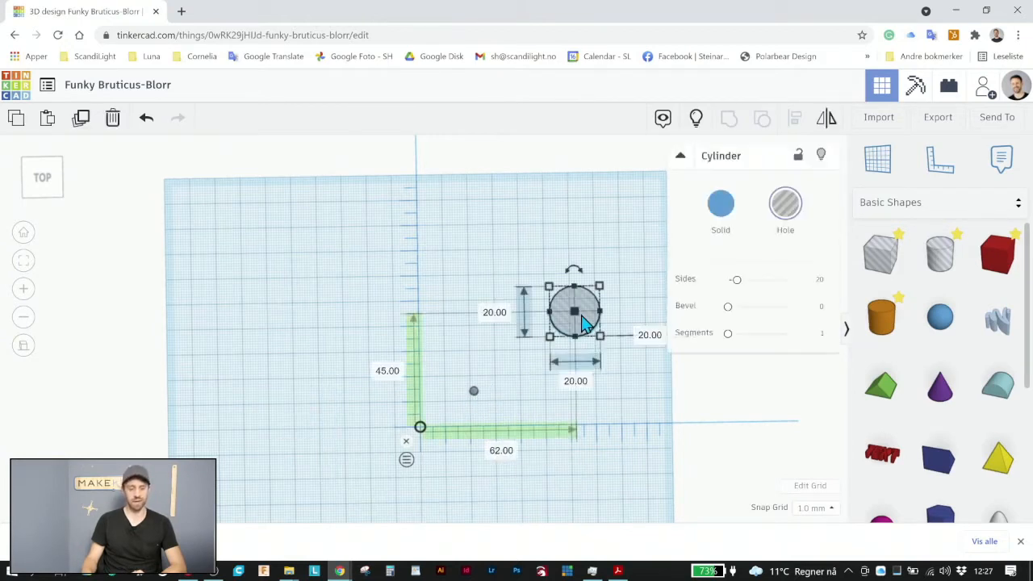
{"action": "left_click", "coordinate": [578, 383]}
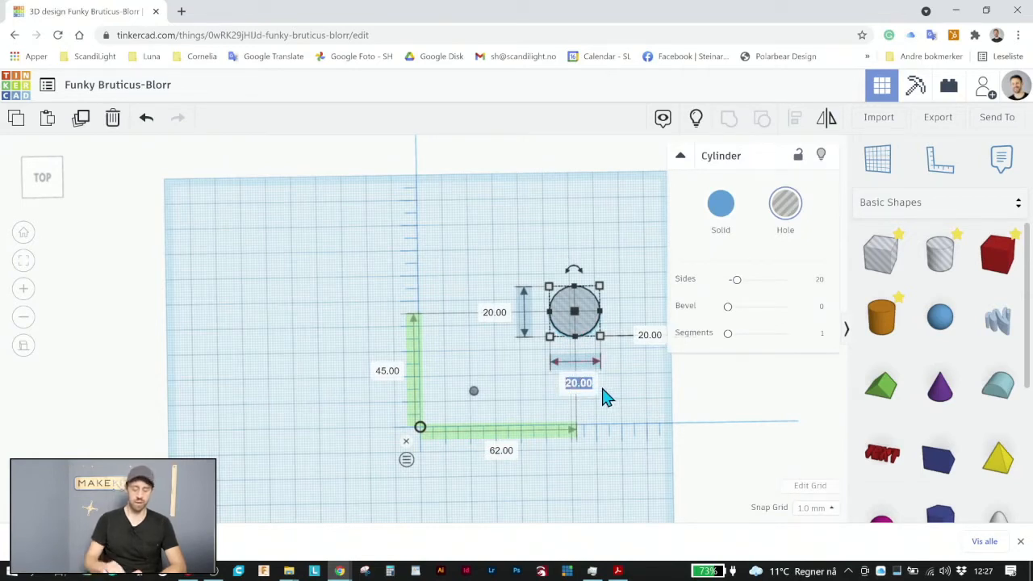
{"action": "type", "text": "10"}
{"action": "key", "text": "Return"}
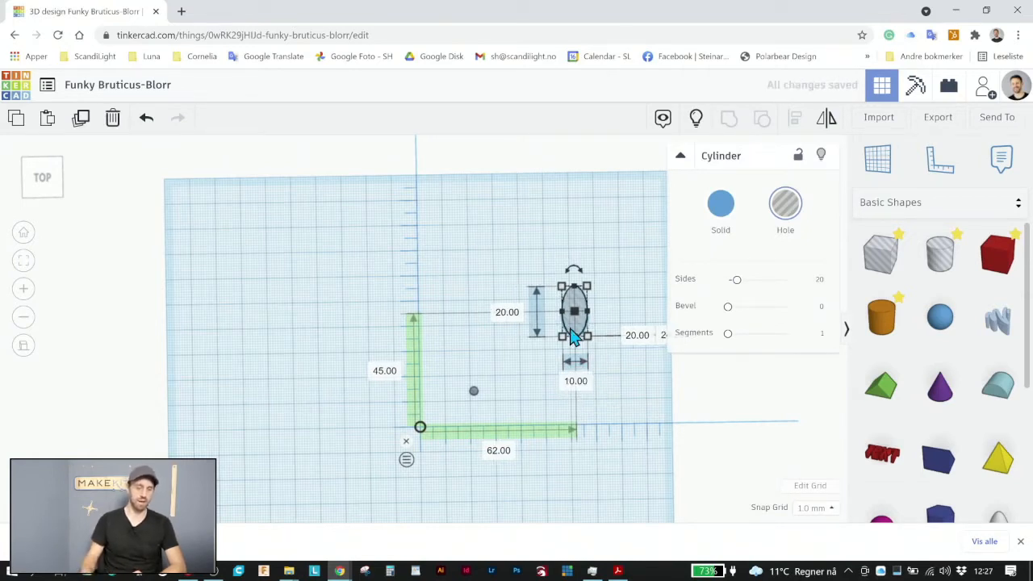
{"action": "left_click", "coordinate": [509, 314]}
{"action": "type", "text": "10"}
{"action": "key", "text": "Return"}
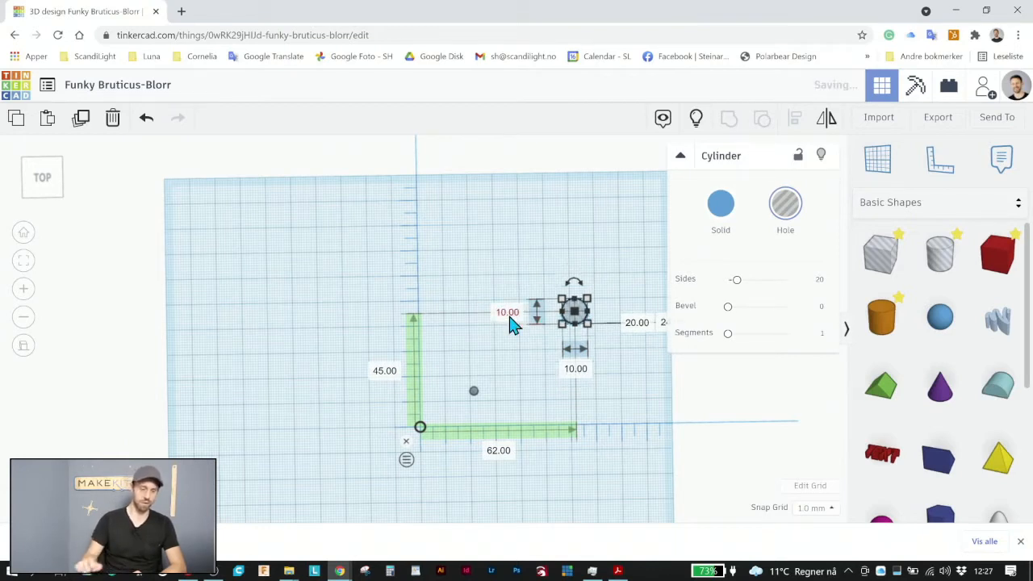
{"action": "left_click", "coordinate": [563, 266]}
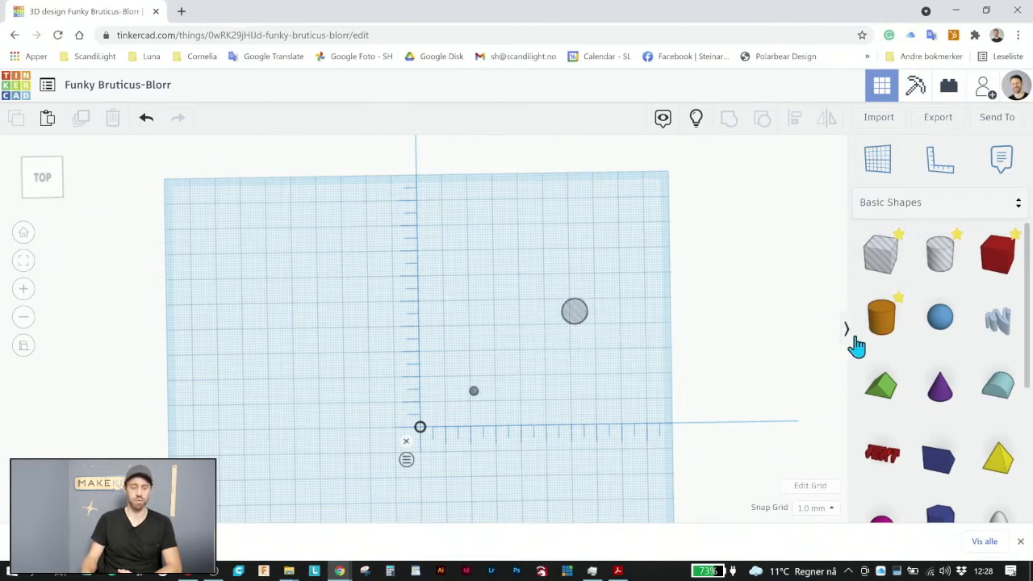
Place a solid cylinder centred on the 10 mm hole, 62 mm horizontally and 45 mm vertically from the ruler origin
{"action": "left_click", "coordinate": [883, 324]}
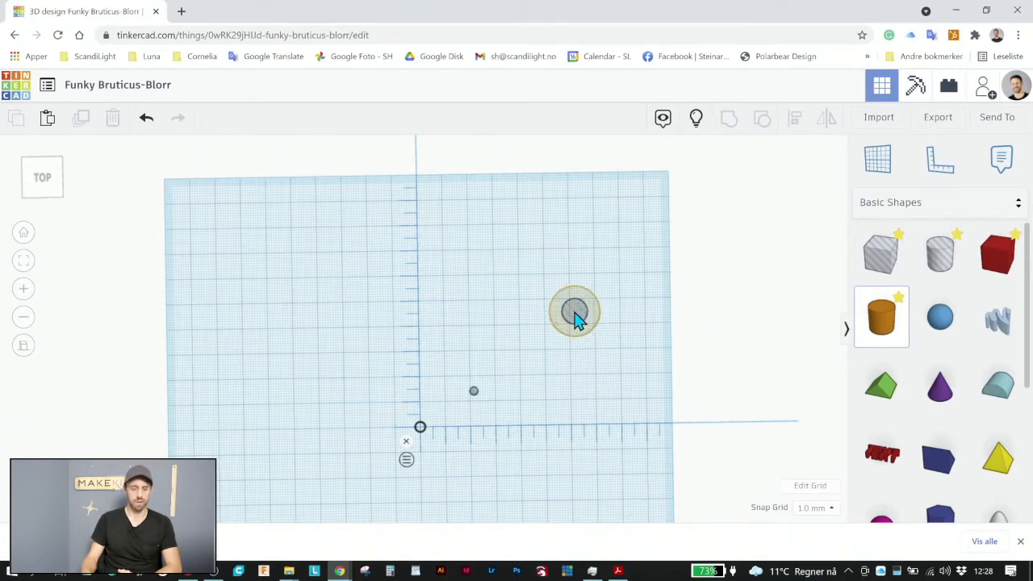
{"action": "left_click", "coordinate": [576, 318]}
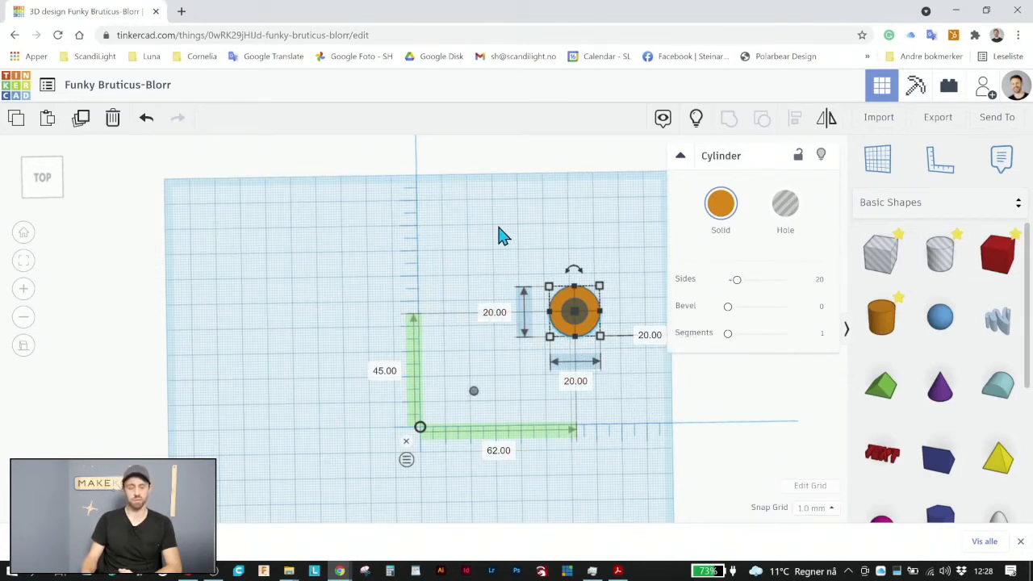
{"action": "left_click", "coordinate": [634, 418]}
{"action": "right_click_drag", "start_coordinate": [611, 427], "coordinate": [588, 325]}
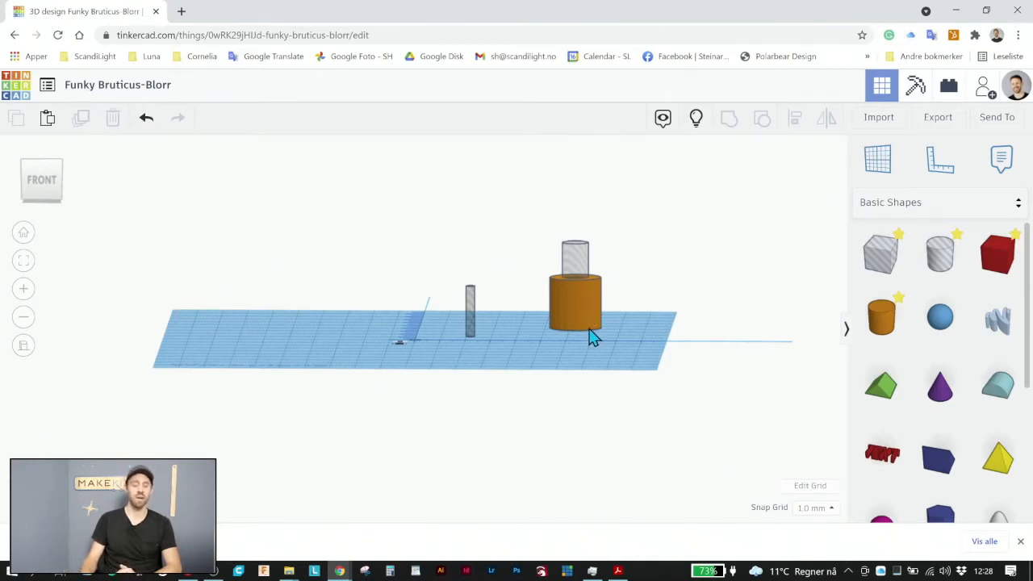
{"action": "right_click_drag", "start_coordinate": [589, 338], "coordinate": [607, 440]}
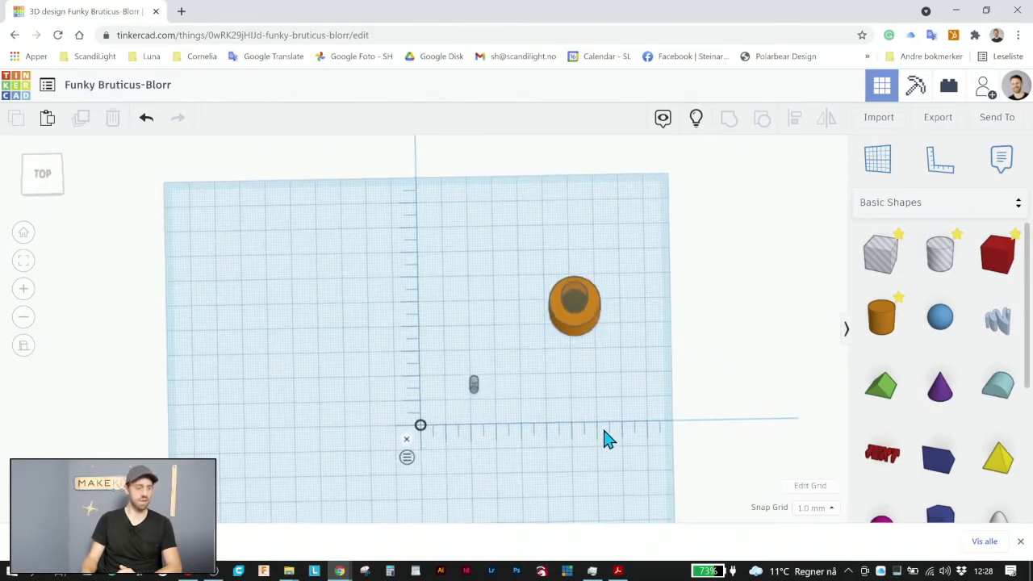
Place a Roof shape about 51 mm horizontally from the ruler origin and rotate it to stand upright on its triangular end
{"action": "left_click", "coordinate": [50, 178]}
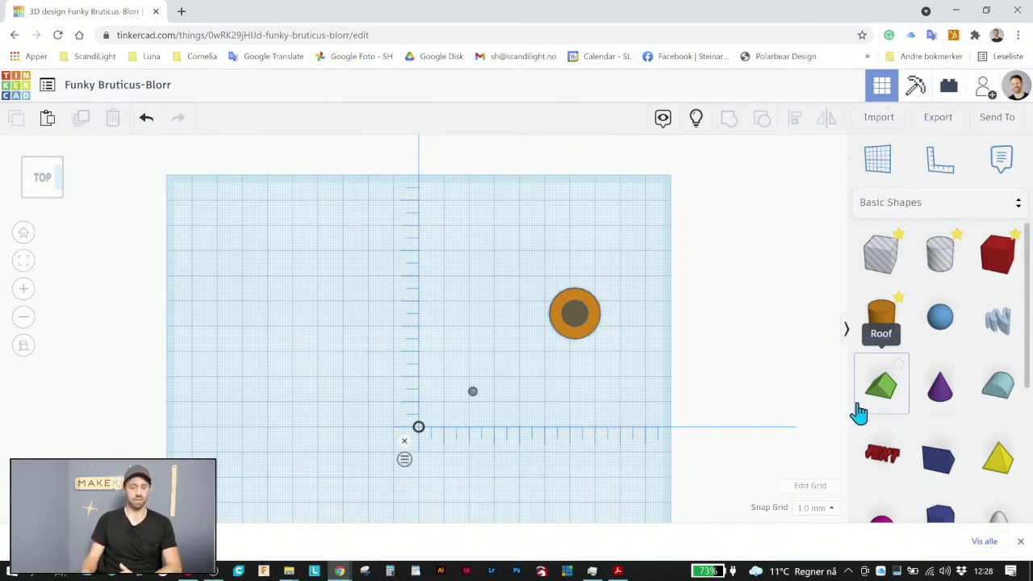
{"action": "left_click_drag", "start_coordinate": [722, 375], "coordinate": [551, 412]}
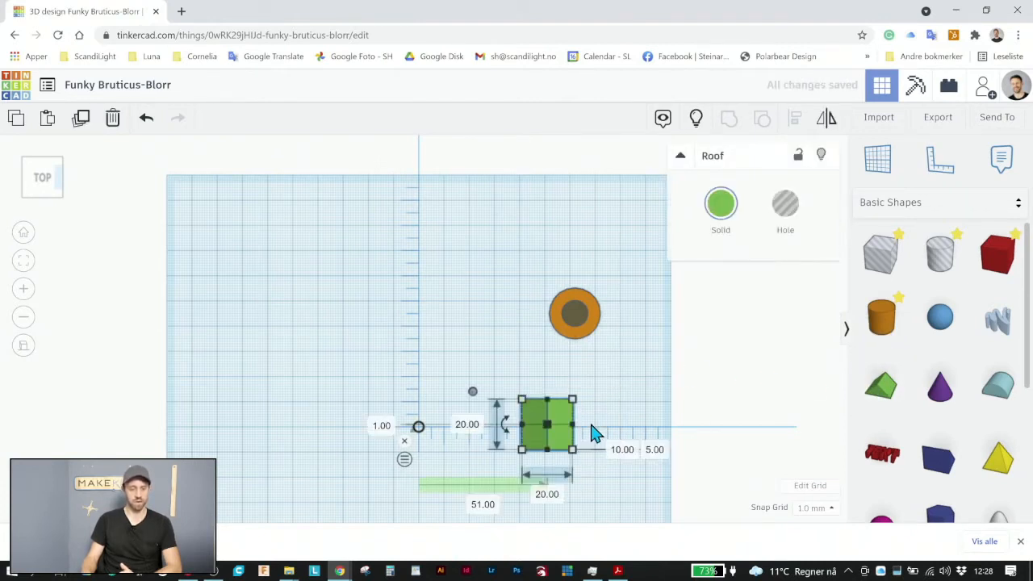
{"action": "right_click_drag", "start_coordinate": [605, 431], "coordinate": [345, 318]}
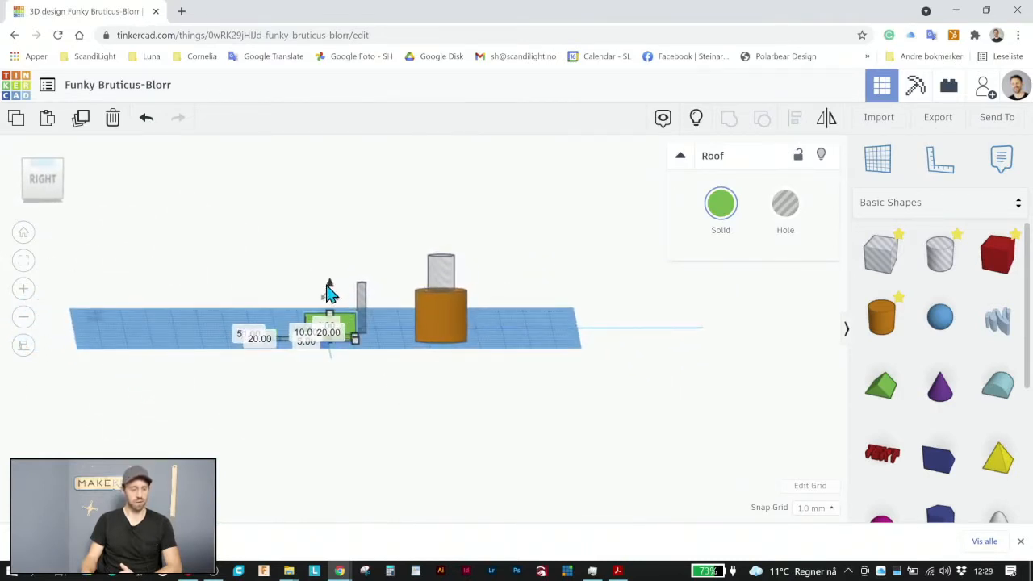
{"action": "left_click_drag", "start_coordinate": [329, 292], "coordinate": [393, 331]}
{"action": "left_click", "coordinate": [400, 258]}
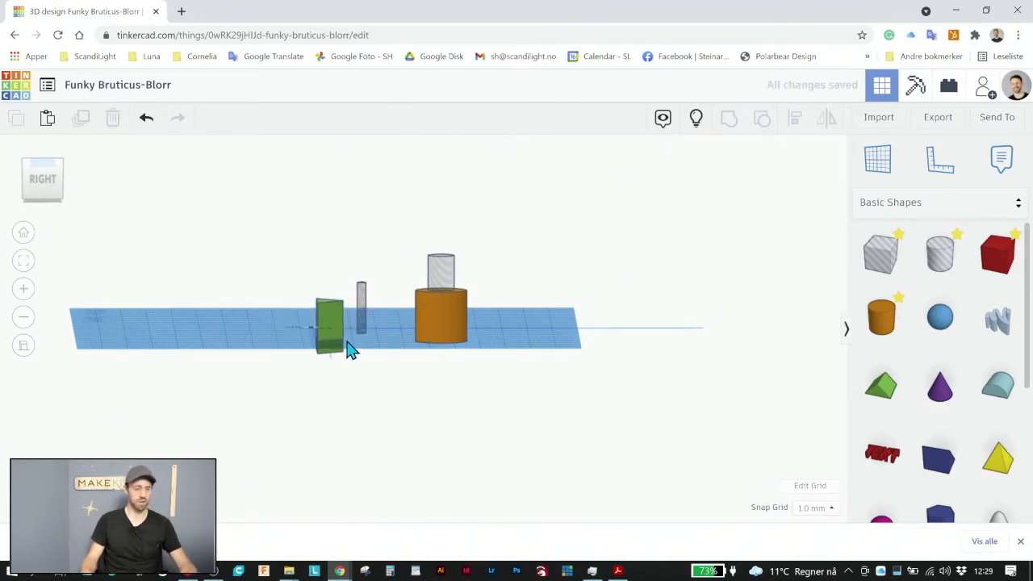
{"action": "left_click", "coordinate": [331, 315]}
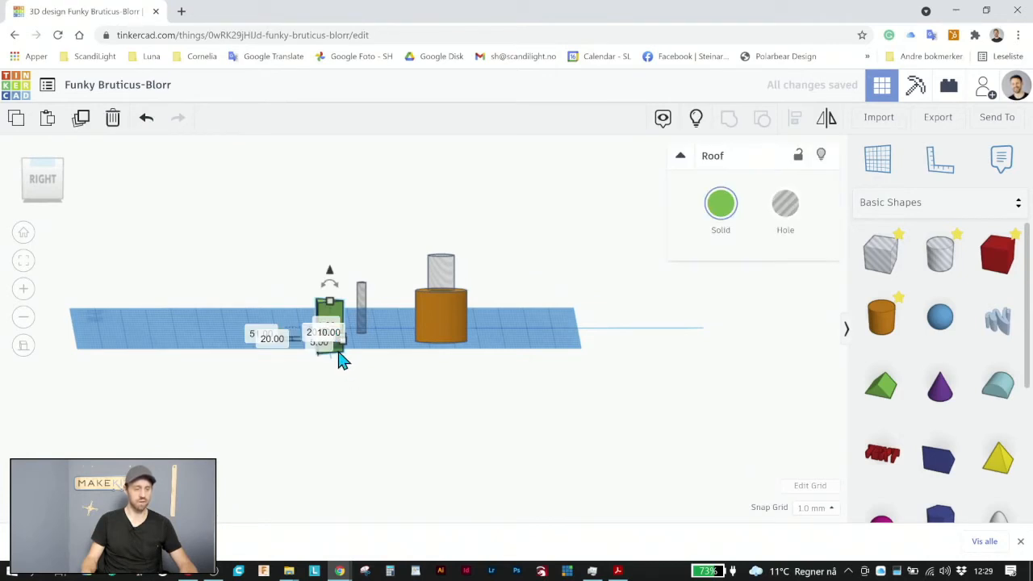
Switch the ruler from midpoint to endpoint distances and set the roof's elevation above the workplane to 0
{"action": "right_click_drag", "start_coordinate": [338, 352], "coordinate": [392, 409]}
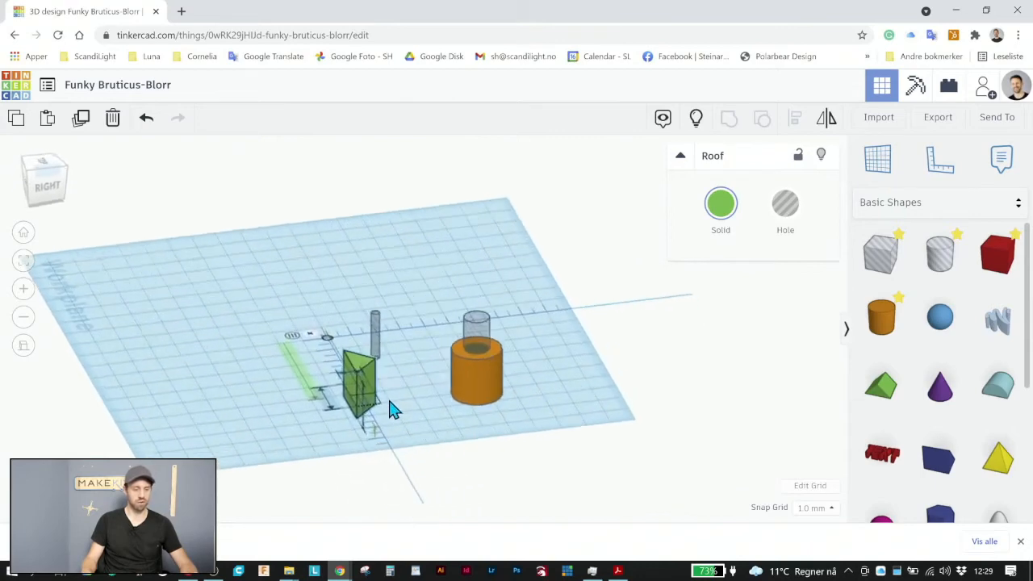
{"action": "left_click", "coordinate": [295, 343]}
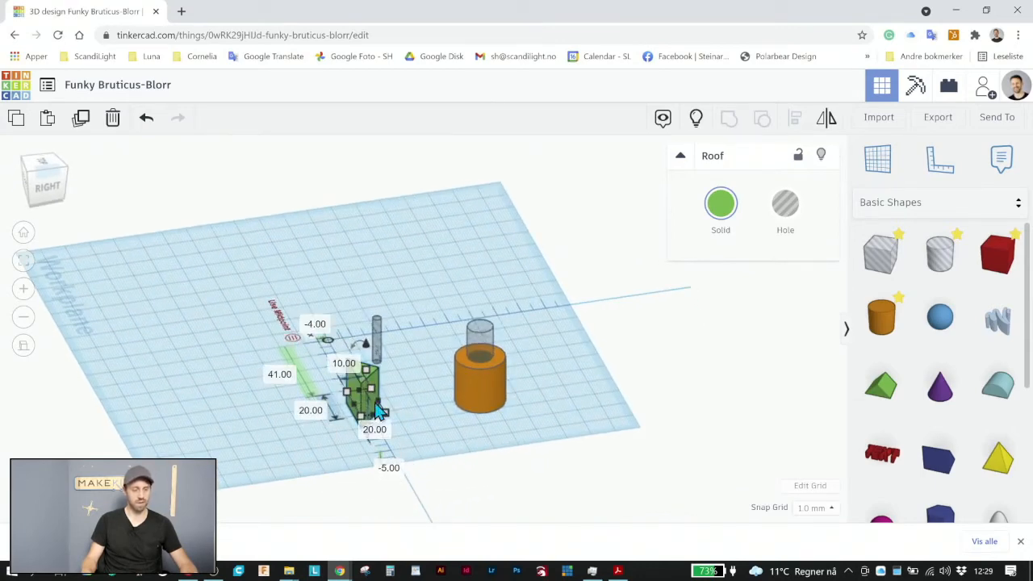
{"action": "right_click_drag", "start_coordinate": [424, 429], "coordinate": [406, 404]}
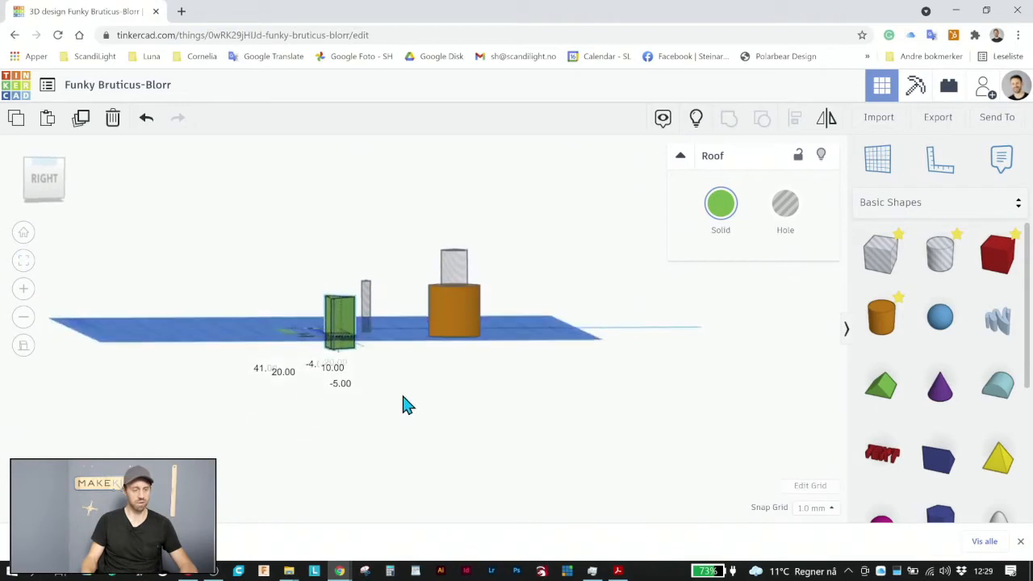
{"action": "left_click", "coordinate": [342, 357]}
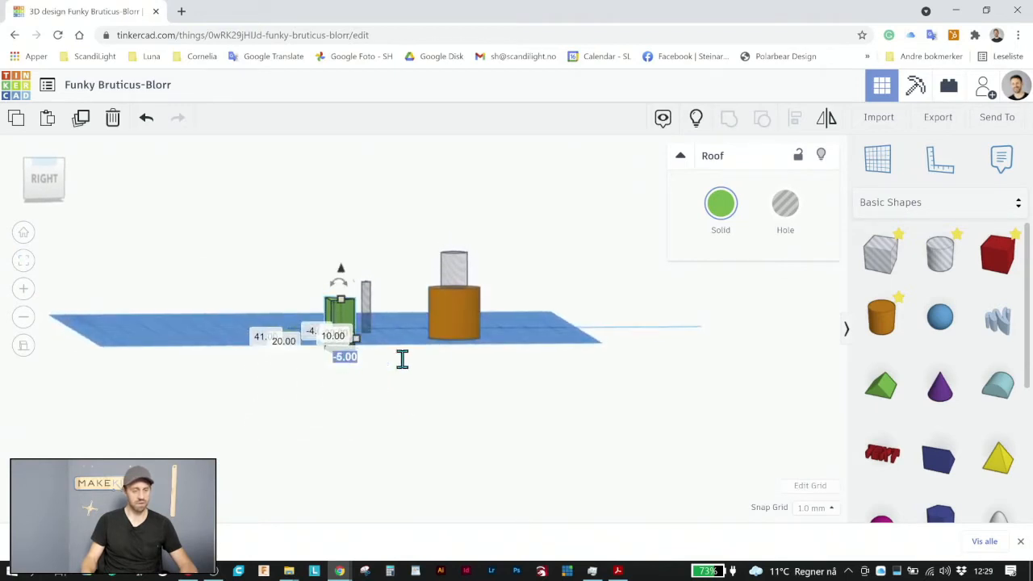
{"action": "type", "text": "0"}
{"action": "key", "text": "Return"}
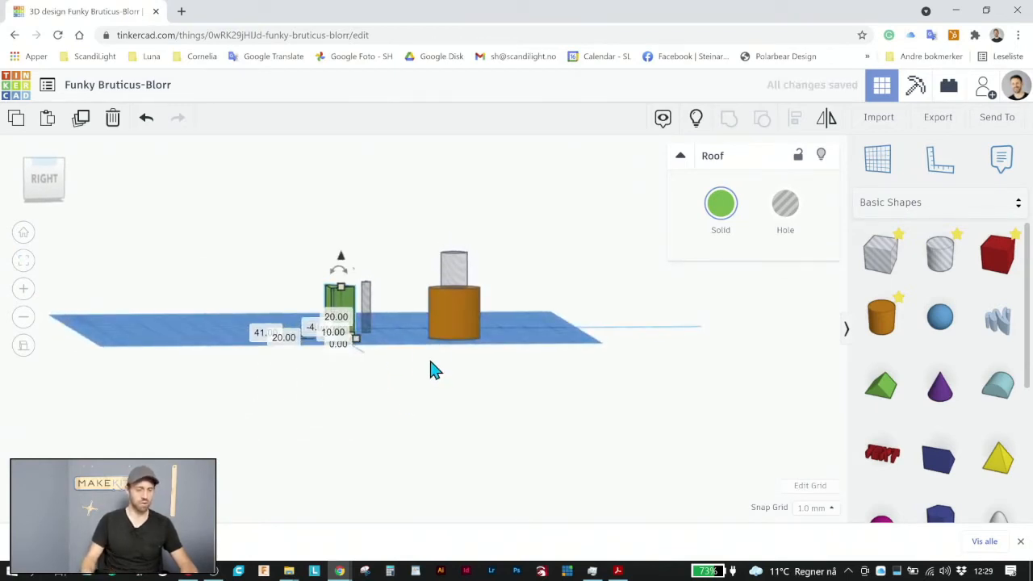
{"action": "right_click_drag", "start_coordinate": [267, 333], "coordinate": [382, 472]}
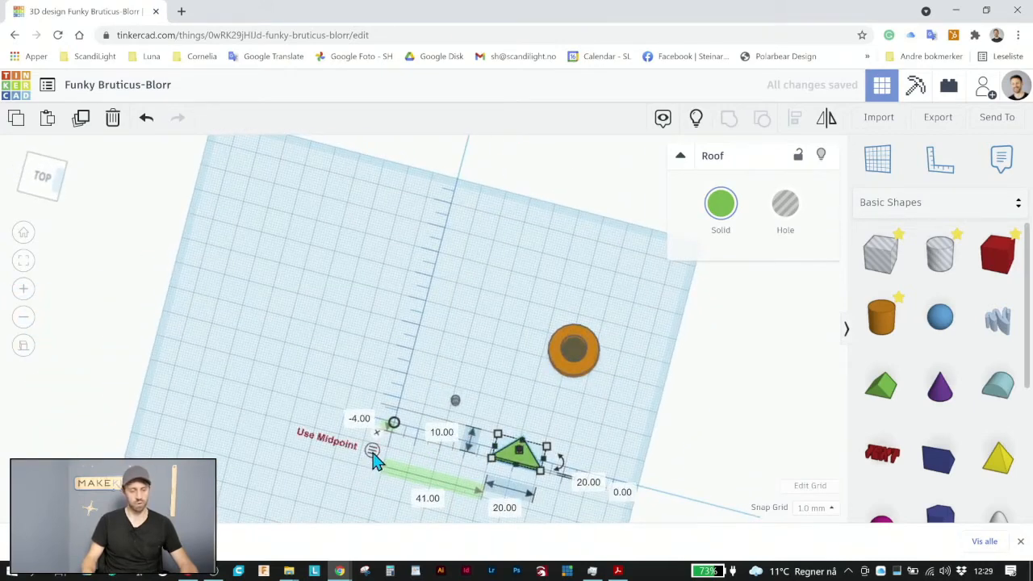
Switch the ruler to midpoint distances and move the roof to about 43 mm horizontally and -23 mm vertically from the ruler origin
{"action": "left_click", "coordinate": [411, 404]}
{"action": "right_click_drag", "start_coordinate": [434, 419], "coordinate": [101, 203]}
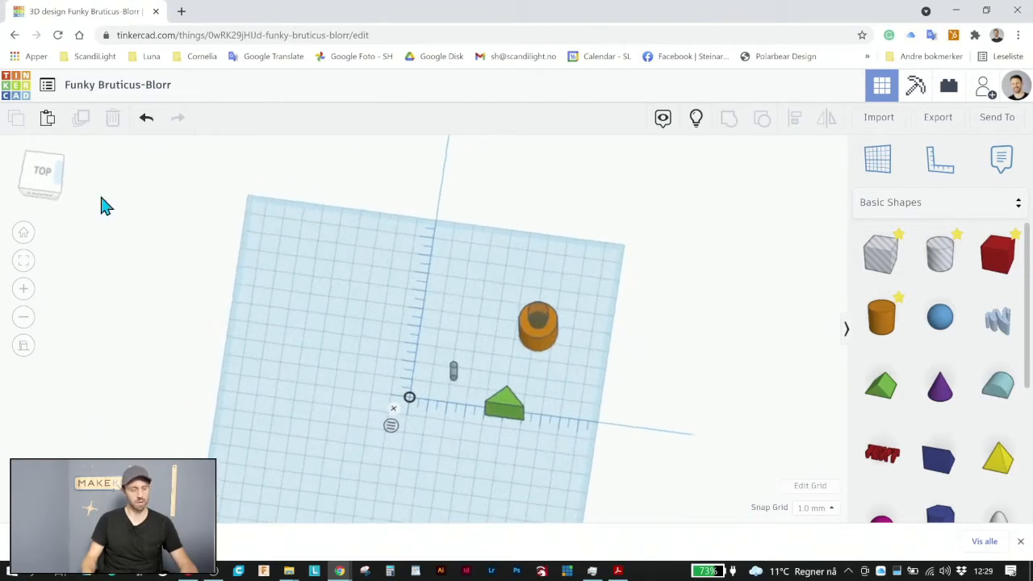
{"action": "left_click", "coordinate": [45, 183]}
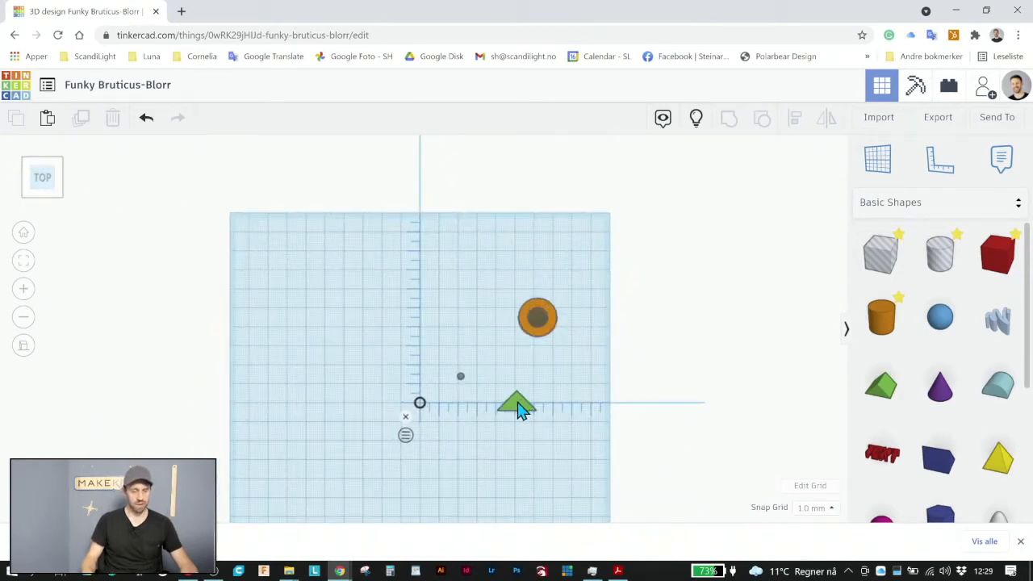
{"action": "left_click_drag", "start_coordinate": [521, 410], "coordinate": [507, 456]}
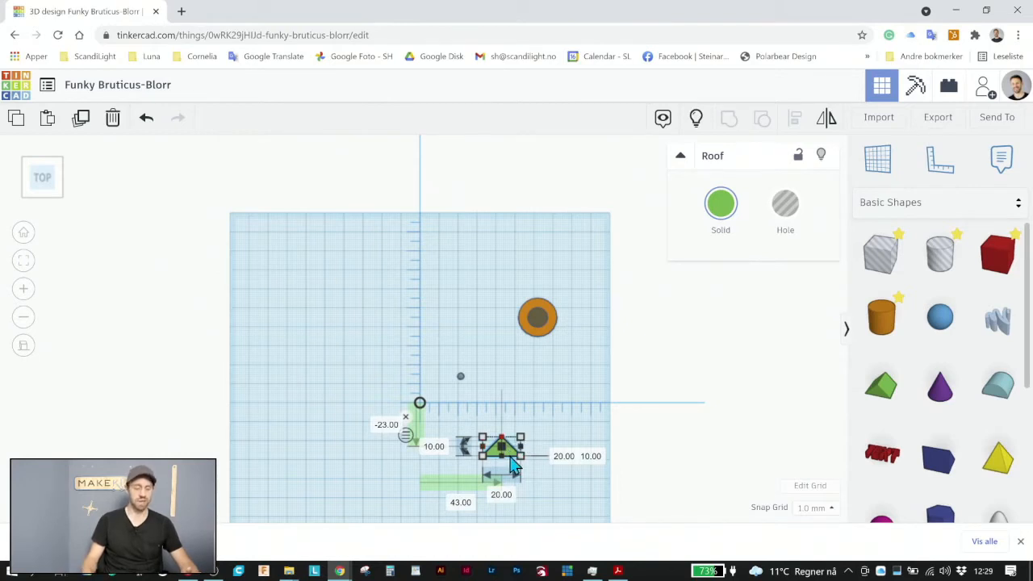
Stretch the roof into a long, narrow triangle about 102 mm long and 28 mm wide
{"action": "scroll", "coordinate": [513, 468], "scroll_direction": "up", "scroll_amount": 1}
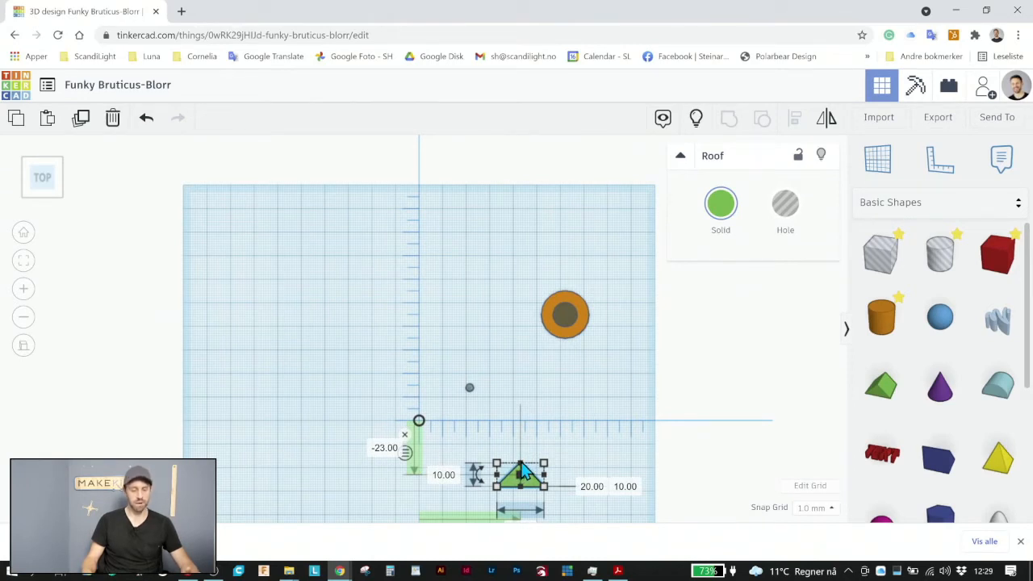
{"action": "left_click_drag", "start_coordinate": [519, 458], "coordinate": [523, 256]}
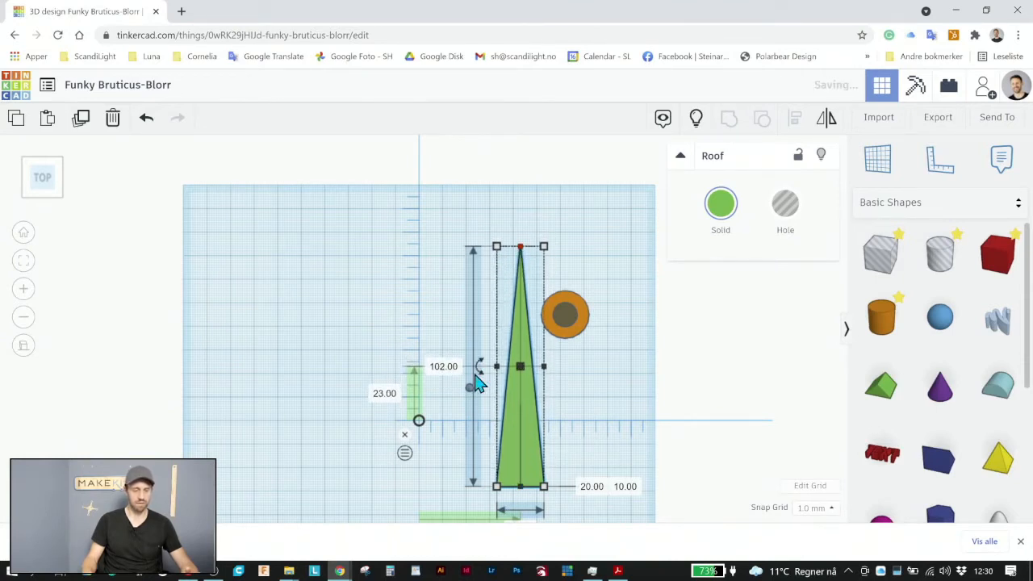
{"action": "left_click_drag", "start_coordinate": [497, 368], "coordinate": [480, 371]}
{"action": "scroll", "coordinate": [533, 472], "scroll_direction": "down", "scroll_amount": 1}
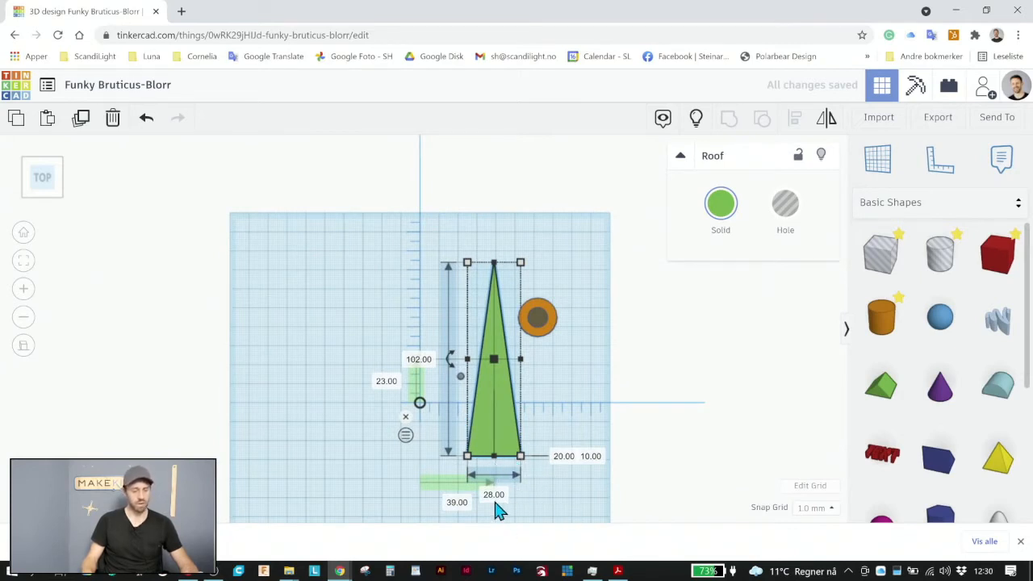
Rotate the roof -48° and move it so the wide end covers the small hole and the narrow end crosses the orange cylinder
{"action": "left_click_drag", "start_coordinate": [452, 361], "coordinate": [458, 323]}
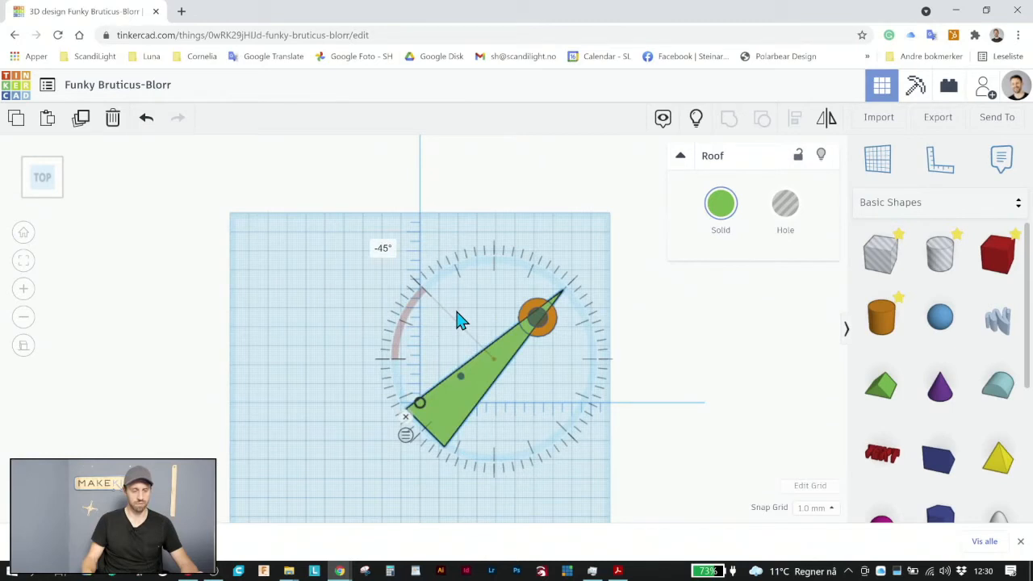
{"action": "left_click_drag", "start_coordinate": [457, 306], "coordinate": [399, 259]}
{"action": "scroll", "coordinate": [525, 360], "scroll_direction": "up", "scroll_amount": 5}
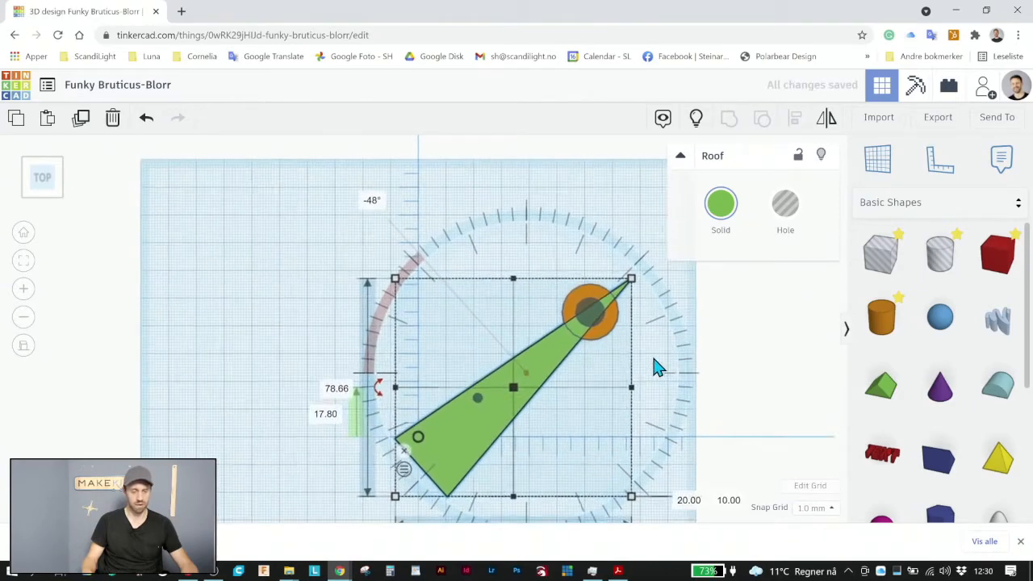
{"action": "left_click_drag", "start_coordinate": [592, 362], "coordinate": [647, 313]}
{"action": "left_click", "coordinate": [330, 341]}
{"action": "scroll", "coordinate": [591, 389], "scroll_direction": "down", "scroll_amount": 1}
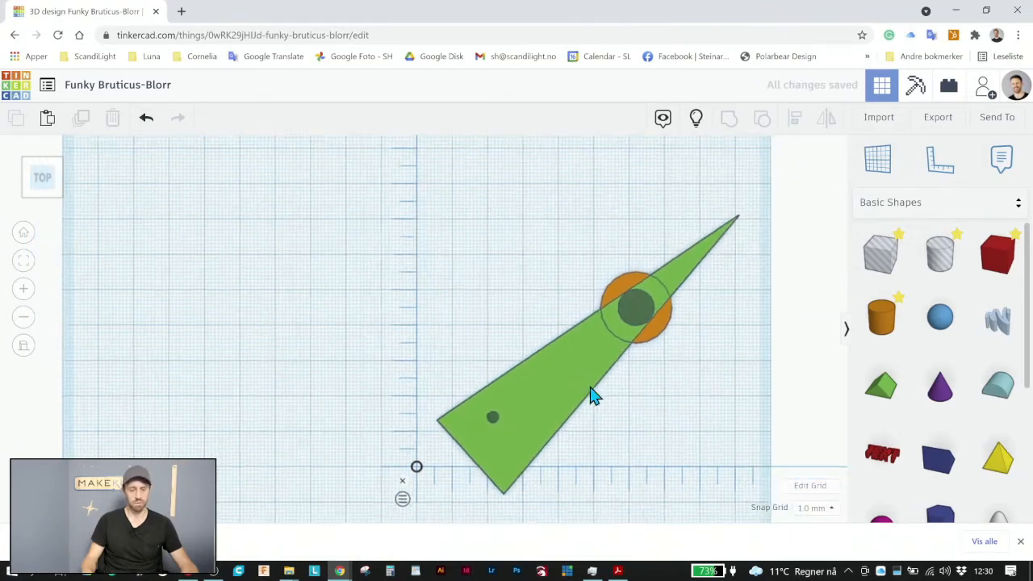
{"action": "scroll", "coordinate": [685, 382], "scroll_direction": "down", "scroll_amount": 3}
{"action": "scroll", "coordinate": [681, 330], "scroll_direction": "up", "scroll_amount": 2}
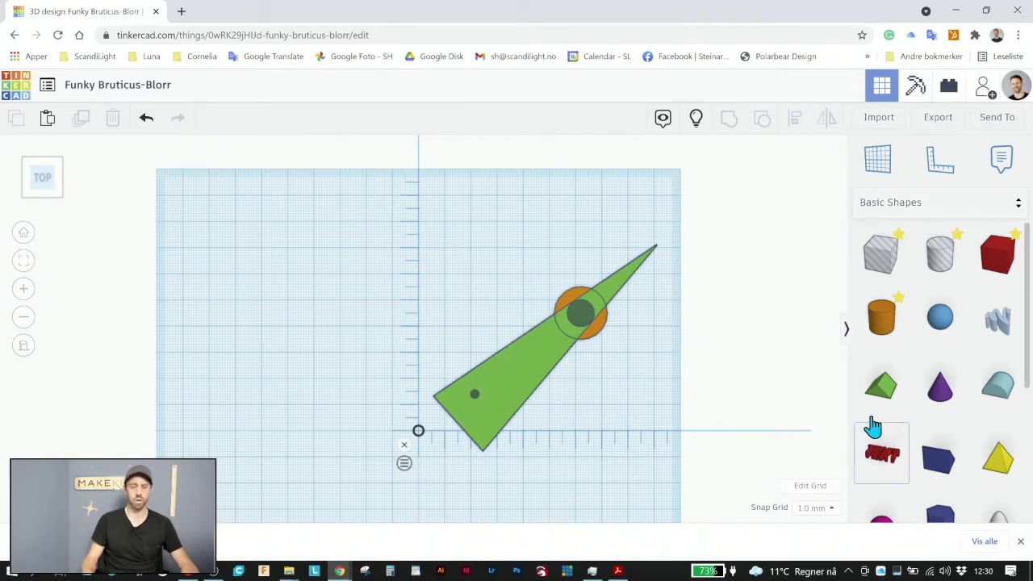
Place a box hole rotated 45° over the roof's pointed tip and enlarge it to cover the tip from the orange cylinder outward
{"action": "left_click_drag", "start_coordinate": [886, 267], "coordinate": [719, 420]}
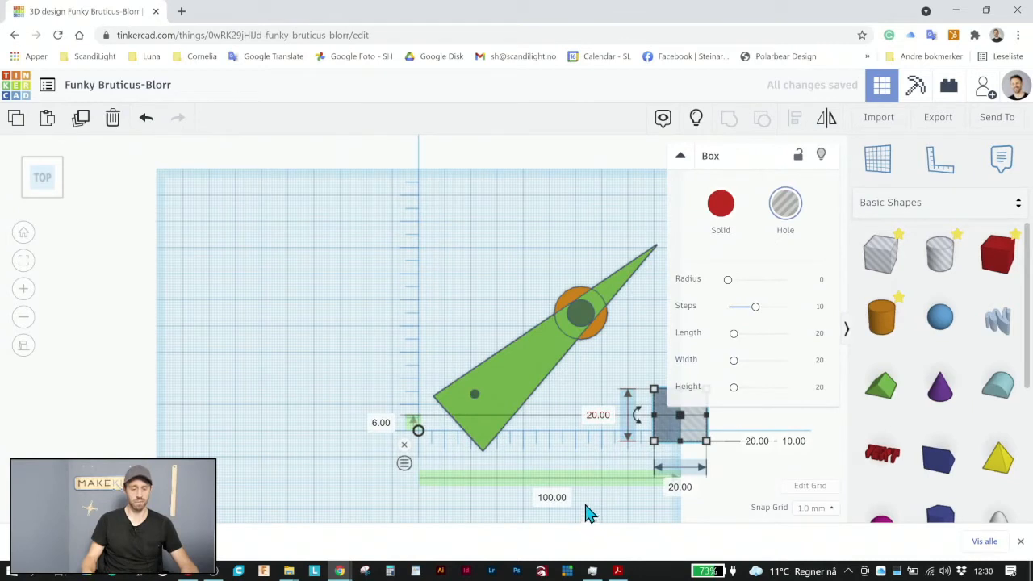
{"action": "mouse_move", "coordinate": [640, 422]}
{"action": "left_click_drag", "start_coordinate": [638, 423], "coordinate": [631, 480]}
{"action": "left_click_drag", "start_coordinate": [684, 426], "coordinate": [611, 319]}
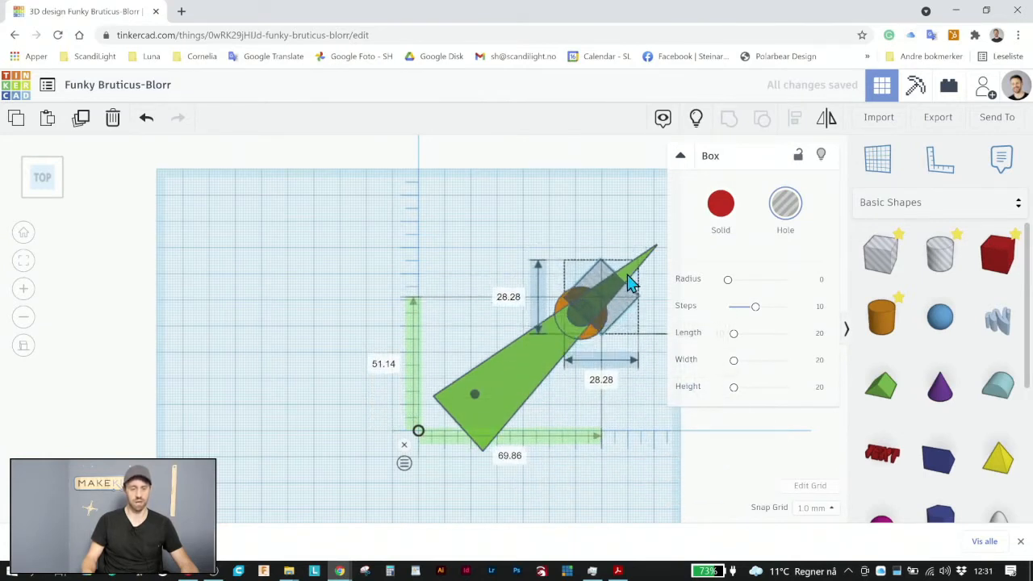
{"action": "left_click_drag", "start_coordinate": [631, 282], "coordinate": [715, 207]}
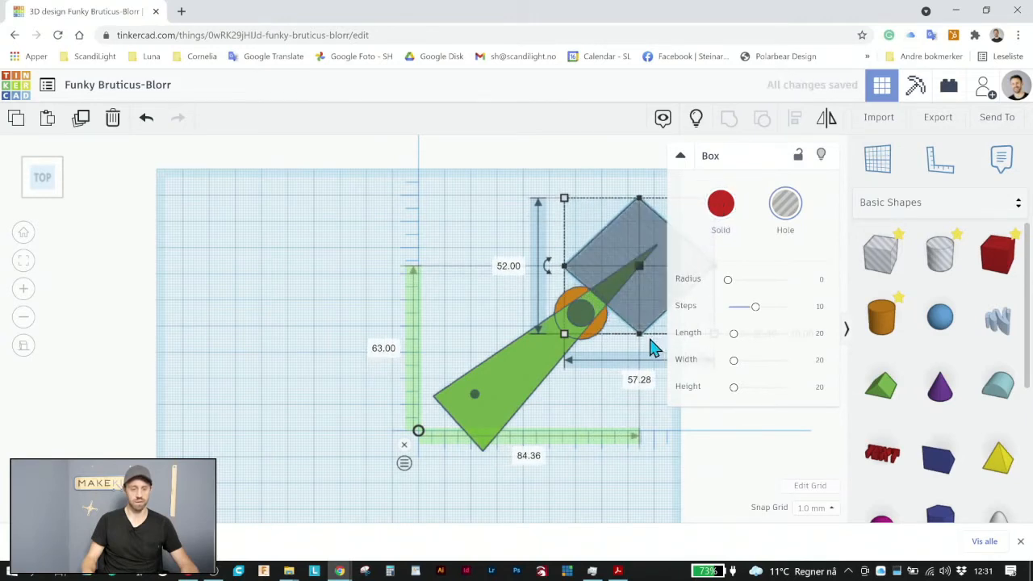
{"action": "left_click_drag", "start_coordinate": [639, 337], "coordinate": [590, 363]}
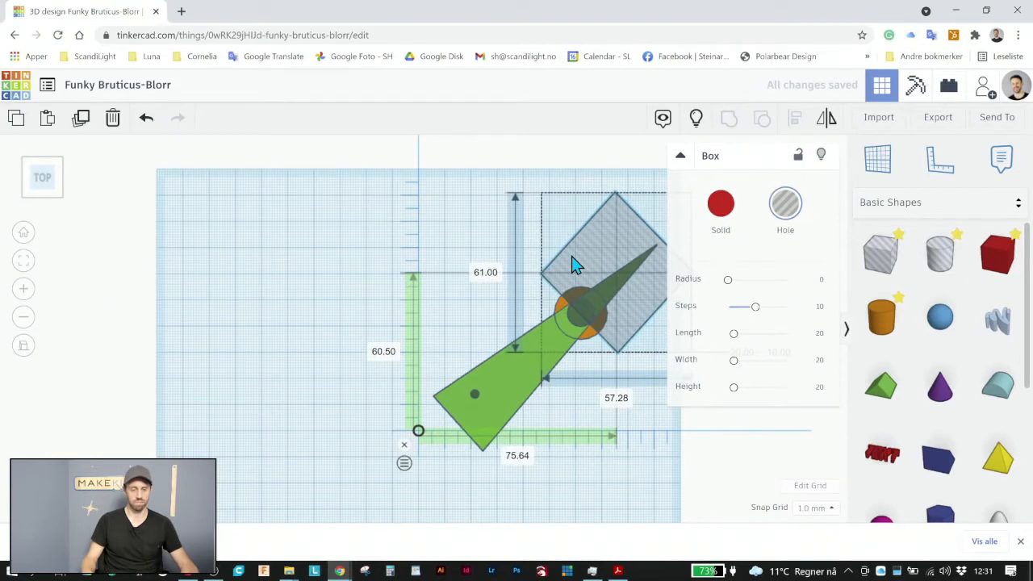
{"action": "left_click_drag", "start_coordinate": [572, 265], "coordinate": [573, 266]}
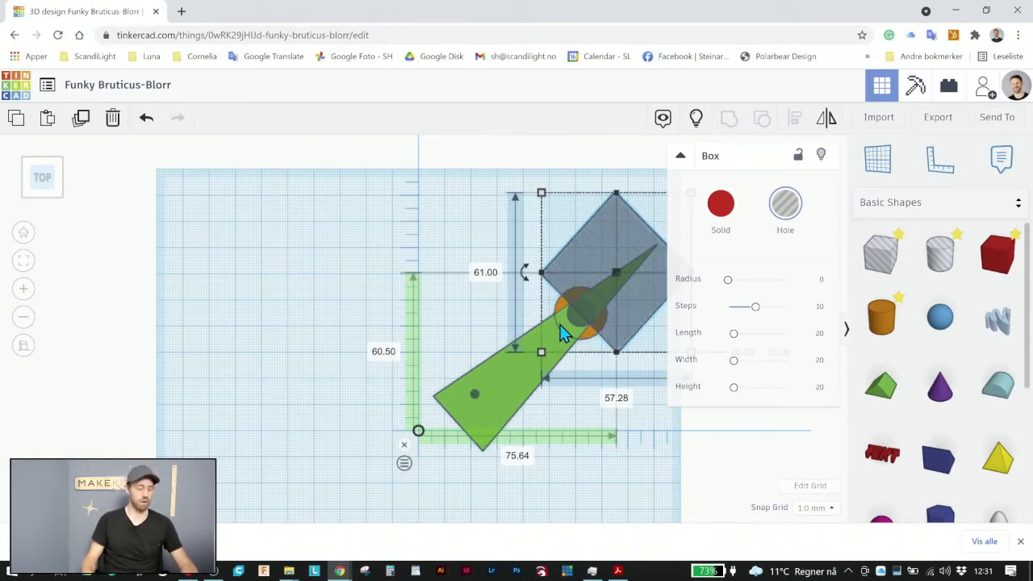
Group the roof with the rotated box hole to cut off the pointed tip
{"action": "left_click", "coordinate": [510, 388], "text": "shift"}
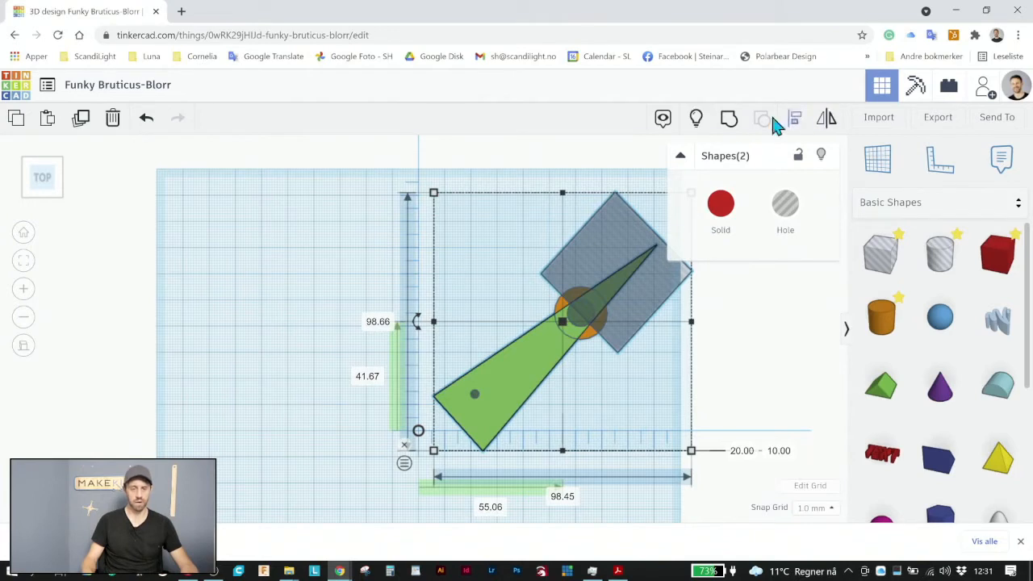
{"action": "left_click", "coordinate": [729, 121]}
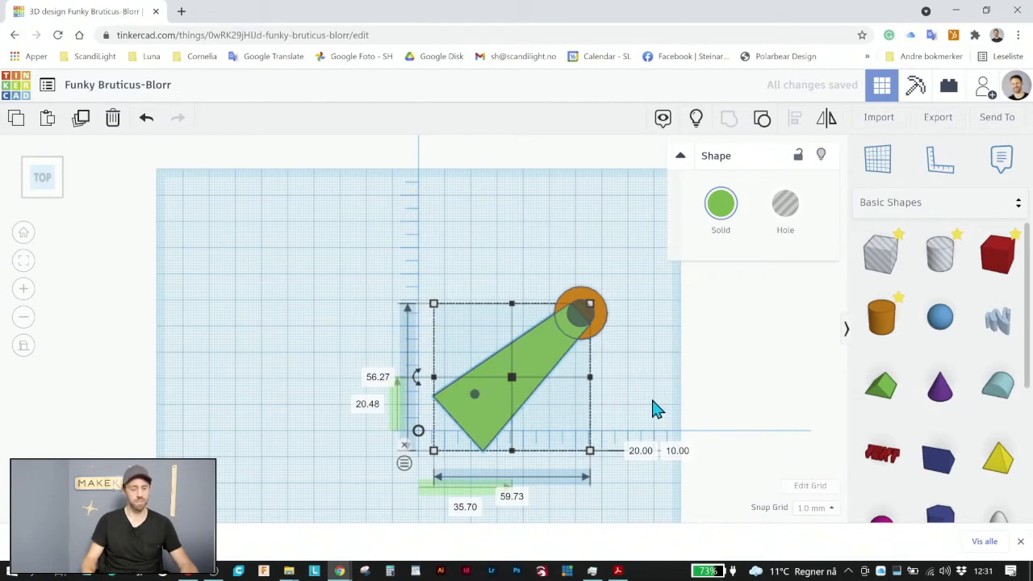
{"action": "left_click", "coordinate": [446, 434]}
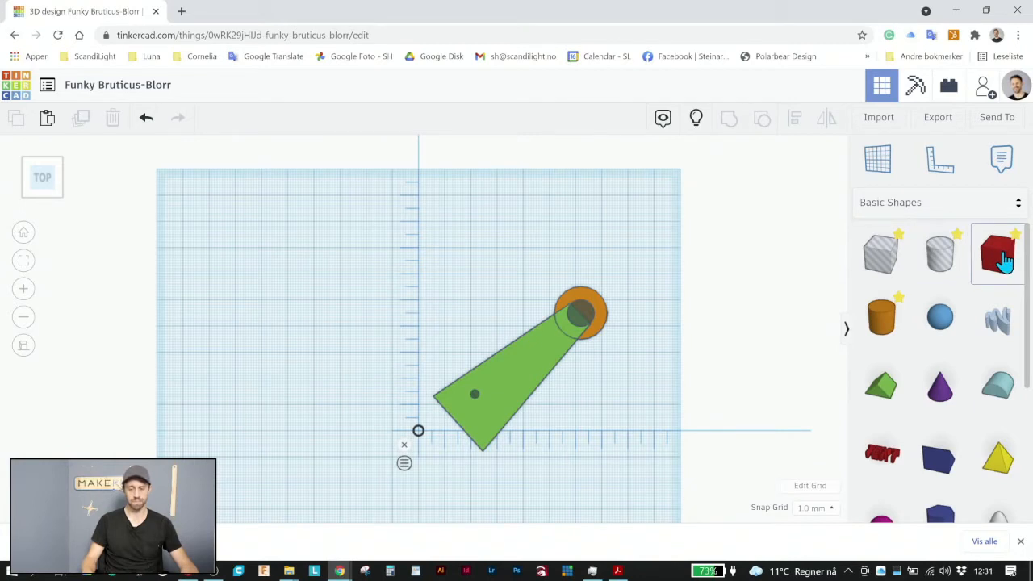
Place a solid 20 mm box over the green arm's wide end, centred about 13 mm horizontally and 17 mm vertically from the ruler origin
{"action": "left_click", "coordinate": [449, 412]}
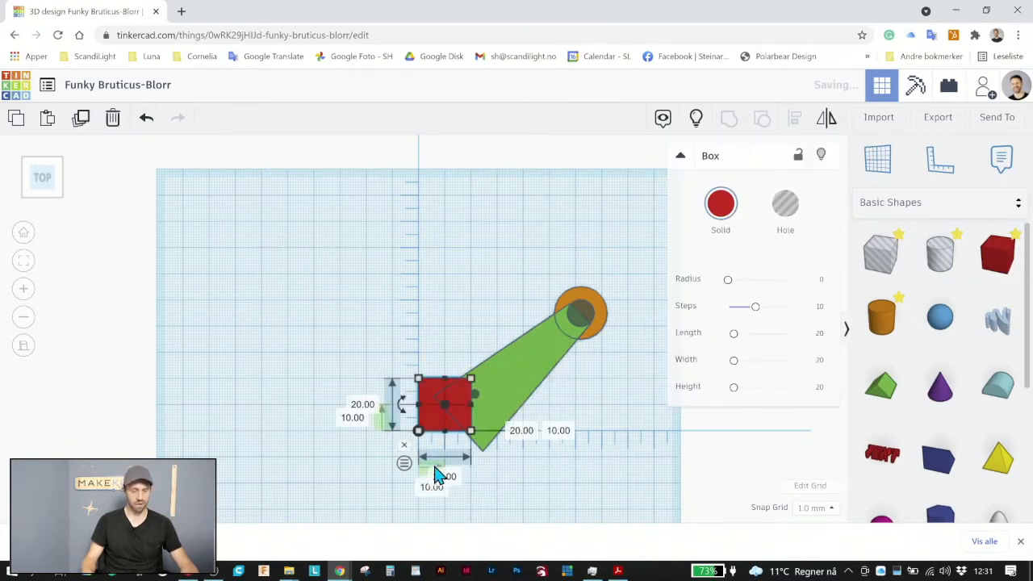
{"action": "scroll", "coordinate": [438, 511], "scroll_direction": "up", "scroll_amount": 1}
{"action": "scroll", "coordinate": [450, 433], "scroll_direction": "up", "scroll_amount": 2}
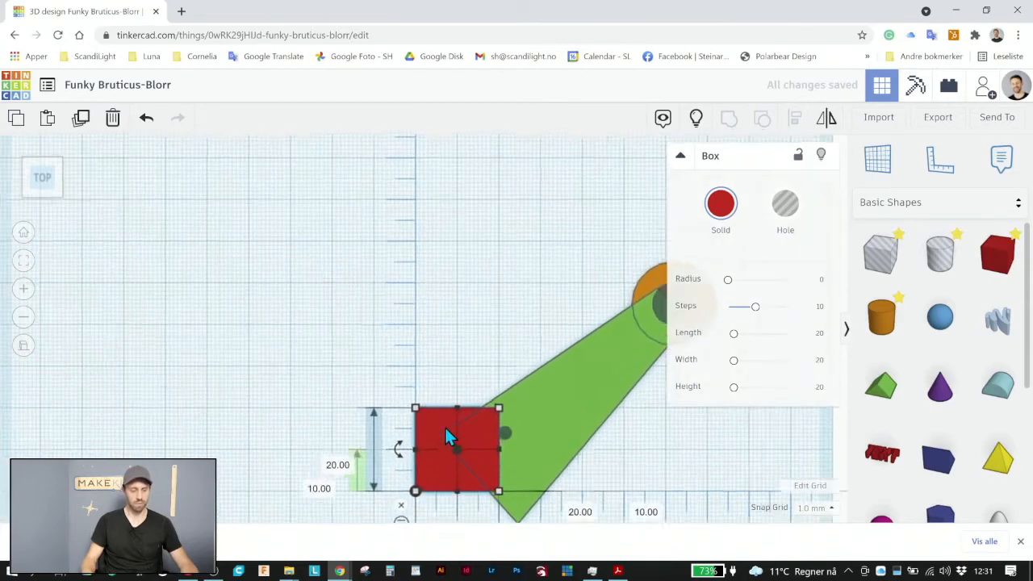
{"action": "middle_click_drag", "start_coordinate": [443, 306], "coordinate": [441, 217]}
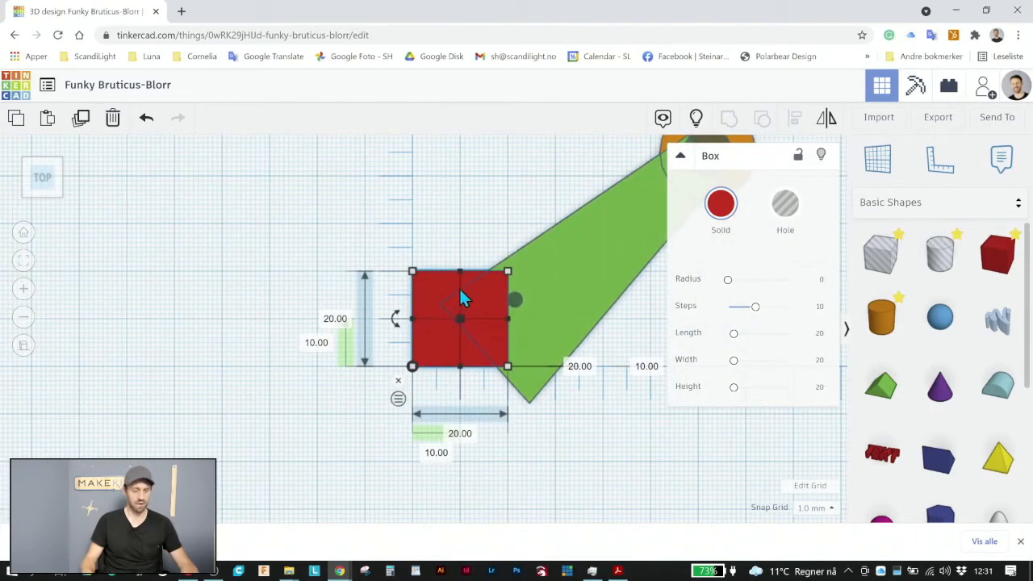
{"action": "left_click_drag", "start_coordinate": [463, 296], "coordinate": [361, 369]}
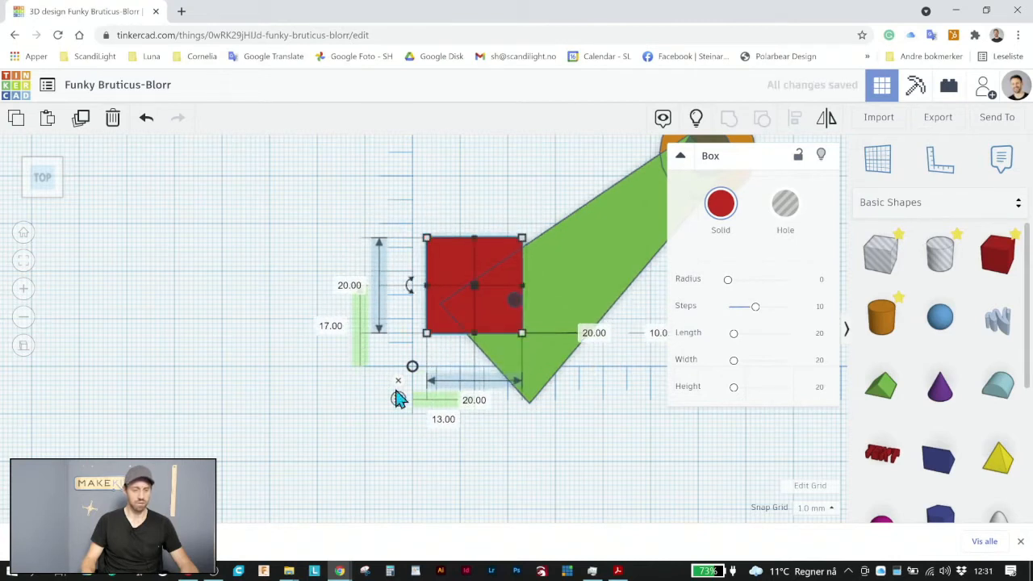
Switch the ruler to endpoint distances and set the red box's vertical and horizontal distances from the origin to 0
{"action": "left_click", "coordinate": [398, 399]}
{"action": "left_click", "coordinate": [327, 350]}
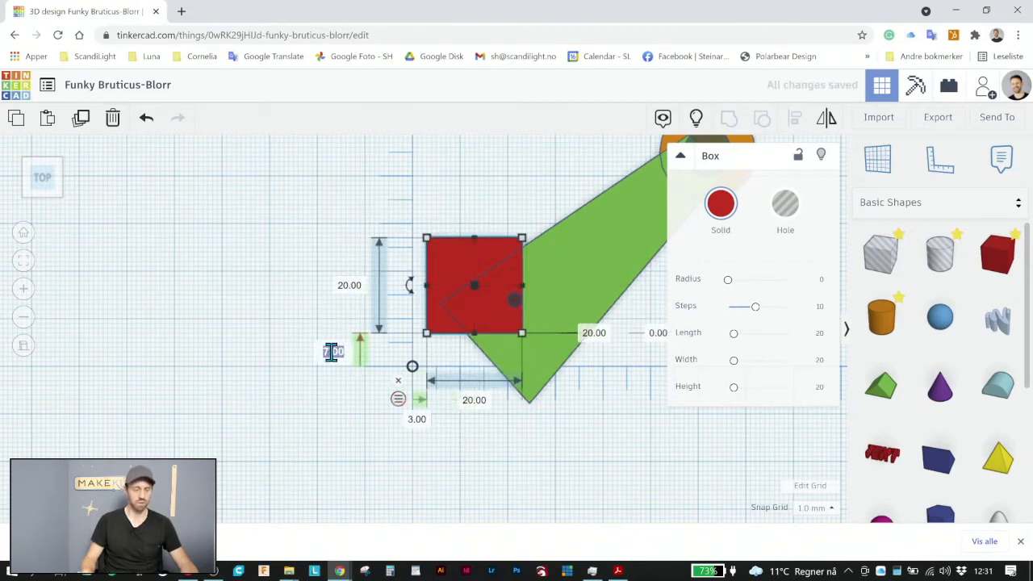
{"action": "type", "text": "0"}
{"action": "key", "text": "Return"}
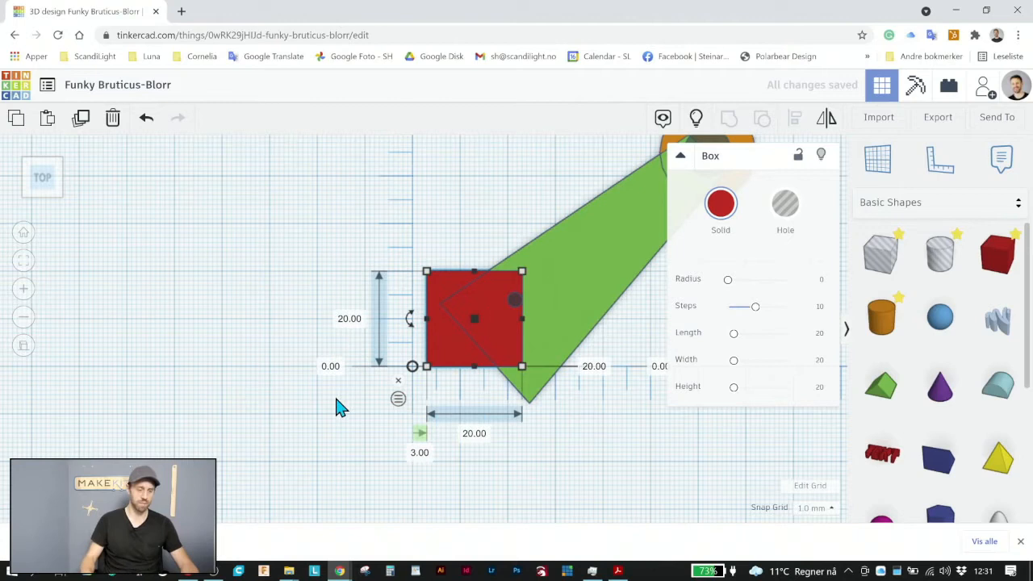
{"action": "left_click", "coordinate": [420, 453]}
{"action": "type", "text": "0"}
{"action": "key", "text": "Return"}
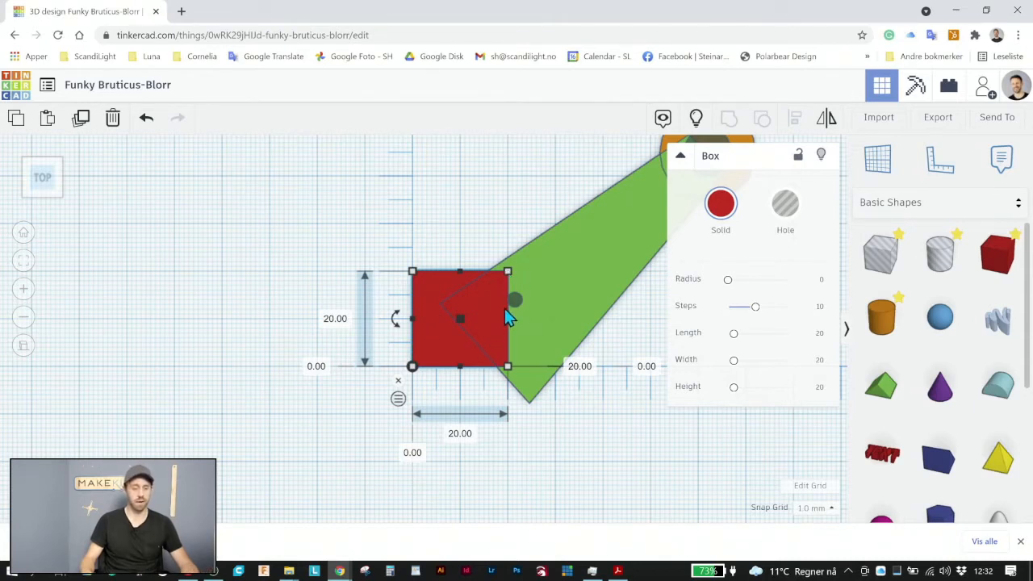
Widen the red box along the ruler's horizontal axis so it extends past the small hole
{"action": "mouse_move", "coordinate": [530, 317]}
{"action": "left_mouse_down"}
{"action": "mouse_move", "coordinate": [554, 325]}
{"action": "mouse_move", "coordinate": [535, 330]}
{"action": "mouse_move", "coordinate": [548, 325]}
{"action": "mouse_move", "coordinate": [533, 320]}
{"action": "left_mouse_up"}
{"action": "left_click", "coordinate": [492, 239]}
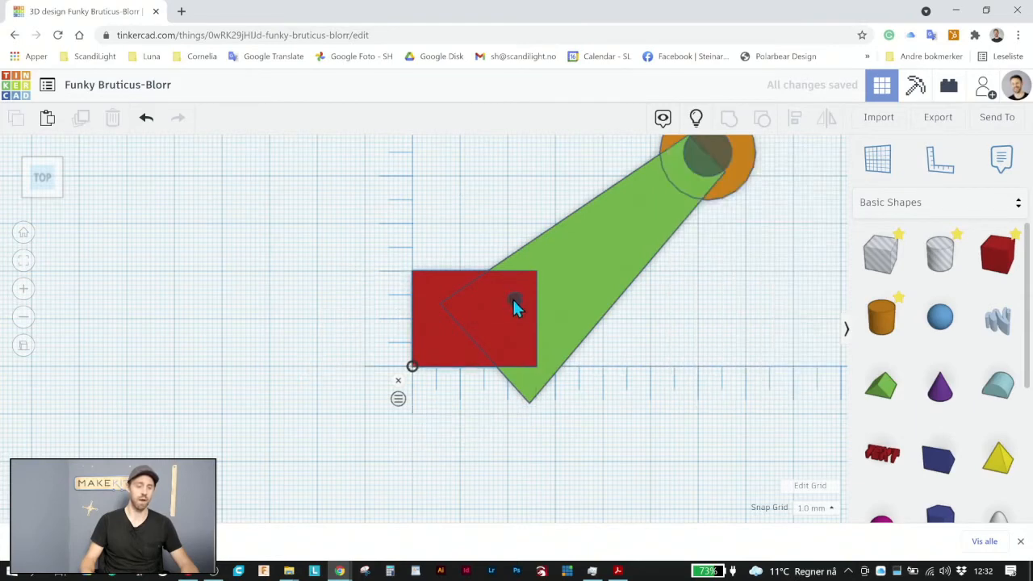
{"action": "scroll", "coordinate": [522, 310], "scroll_direction": "down", "scroll_amount": 3}
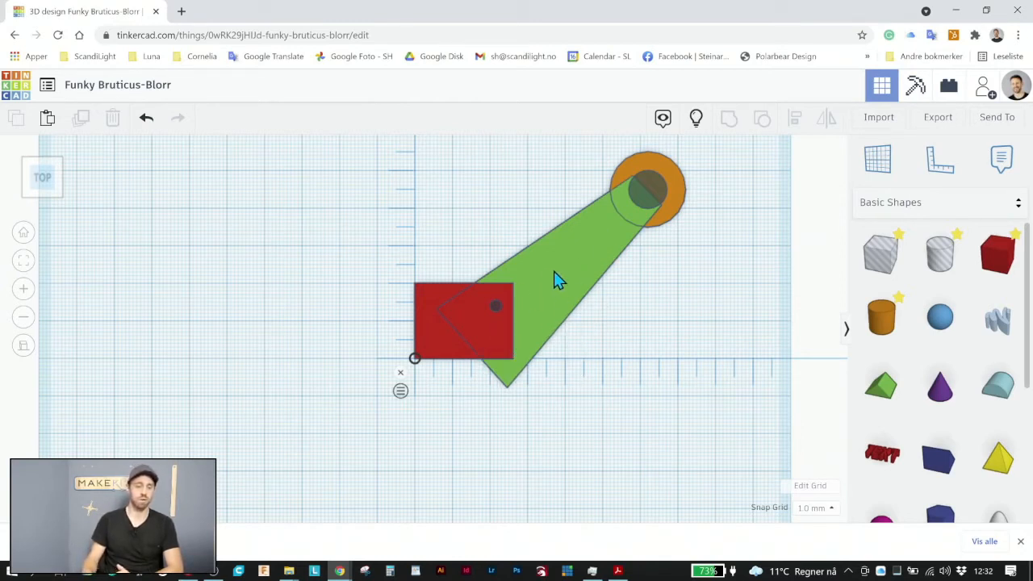
Place a box hole directly below the ruler's horizontal axis over the green arm's protruding corner and group it with the arm
{"action": "left_click_drag", "start_coordinate": [874, 261], "coordinate": [507, 399]}
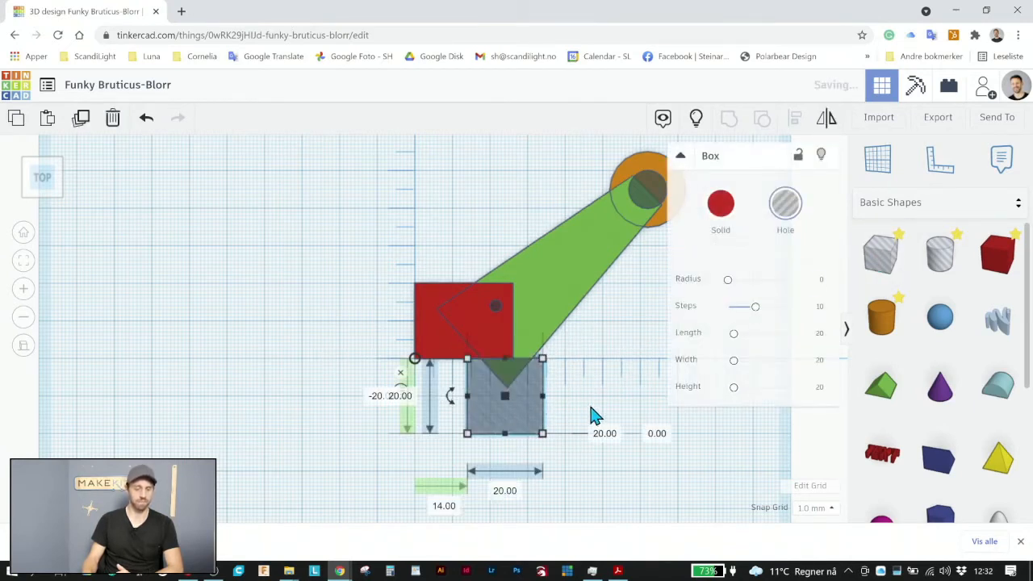
{"action": "left_click", "coordinate": [565, 416]}
{"action": "left_click_drag", "start_coordinate": [575, 446], "coordinate": [524, 332]}
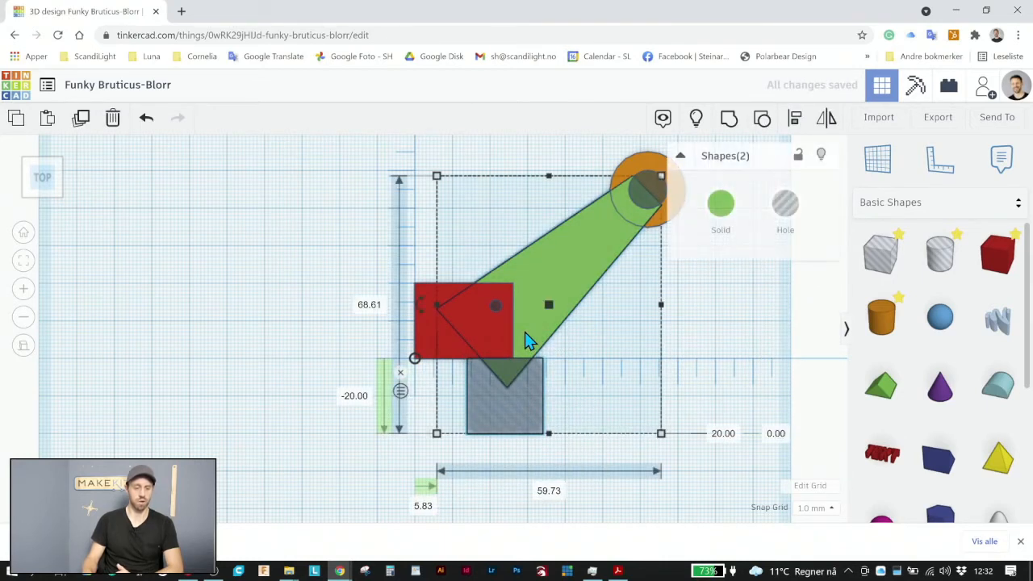
{"action": "left_click", "coordinate": [729, 119]}
{"action": "left_click", "coordinate": [699, 462]}
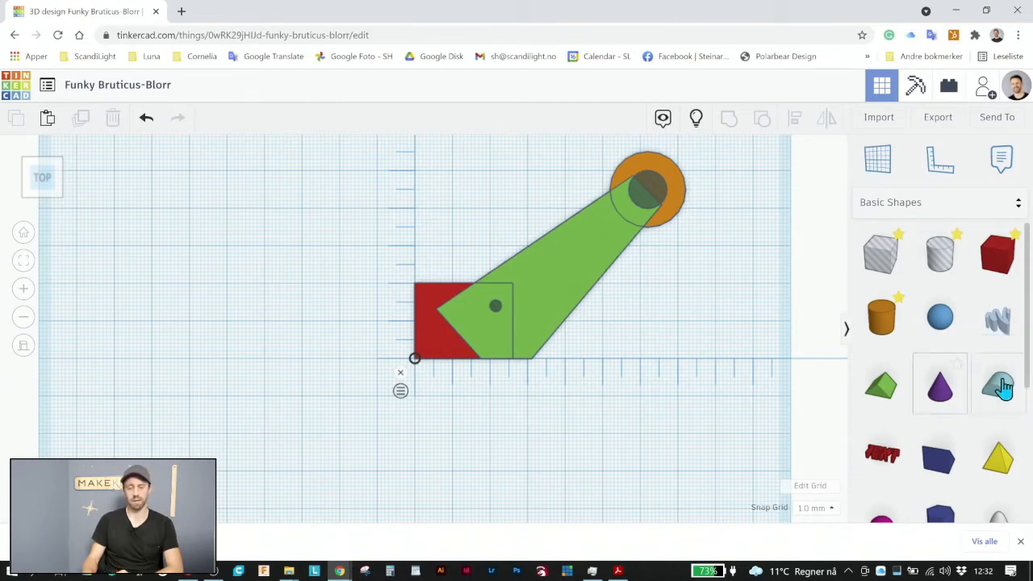
Place a Round Roof about 50 mm horizontally from the ruler origin, below the arm, and rotate it -90° to stand on its semicircular end
{"action": "left_click_drag", "start_coordinate": [1000, 390], "coordinate": [642, 445]}
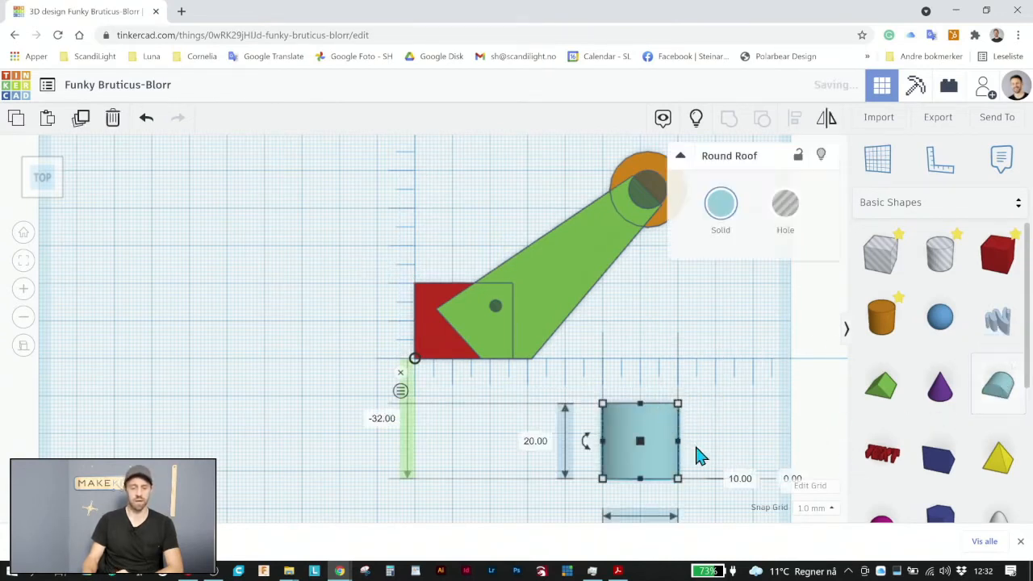
{"action": "right_click_drag", "start_coordinate": [698, 432], "coordinate": [339, 355]}
{"action": "left_click_drag", "start_coordinate": [345, 305], "coordinate": [439, 322]}
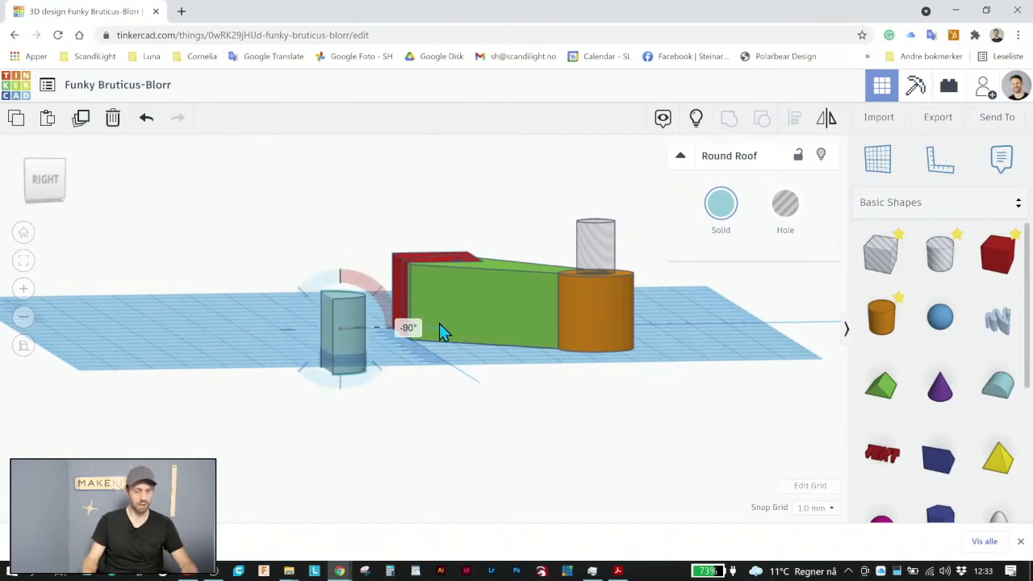
Set the Round Roof's elevation above the workplane to 0
{"action": "left_click", "coordinate": [353, 377]}
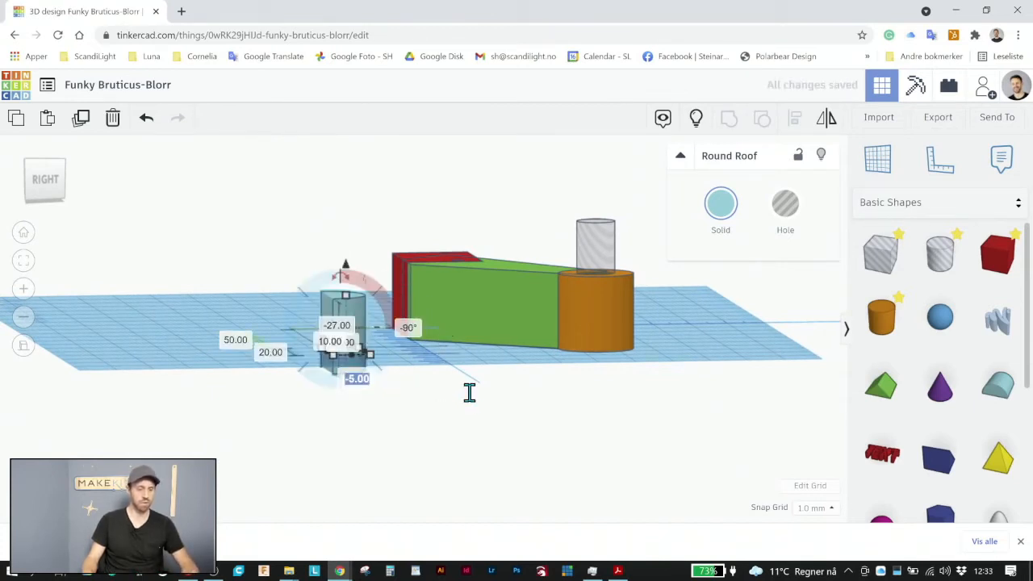
{"action": "type", "text": "0"}
{"action": "key", "text": "Return"}
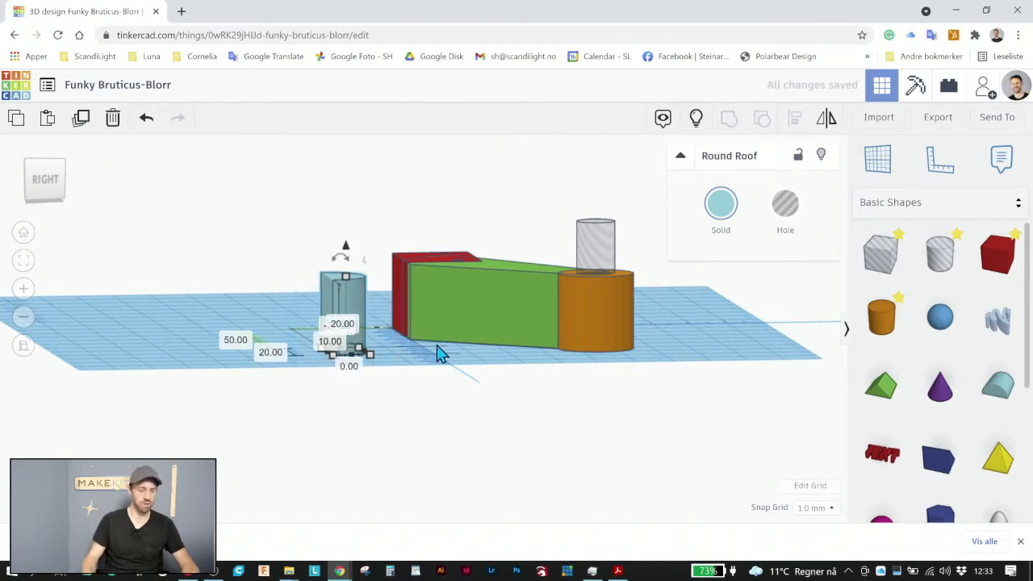
{"action": "left_click", "coordinate": [393, 376]}
{"action": "right_click_drag", "start_coordinate": [392, 376], "coordinate": [667, 516]}
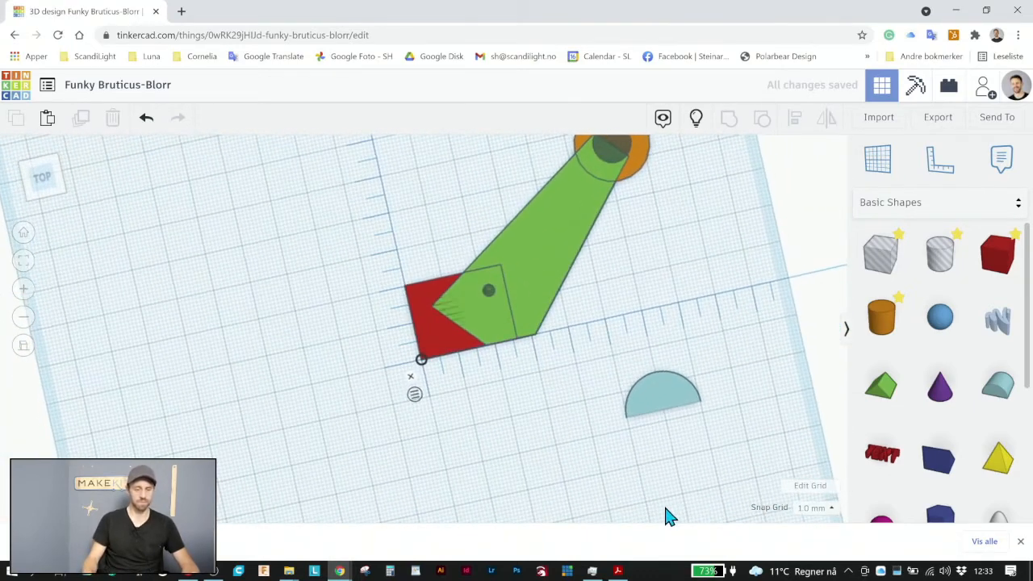
Rotate the Round Roof 180°, move it above the red box, and make the ruler measure to its midpoint
{"action": "left_click", "coordinate": [698, 406]}
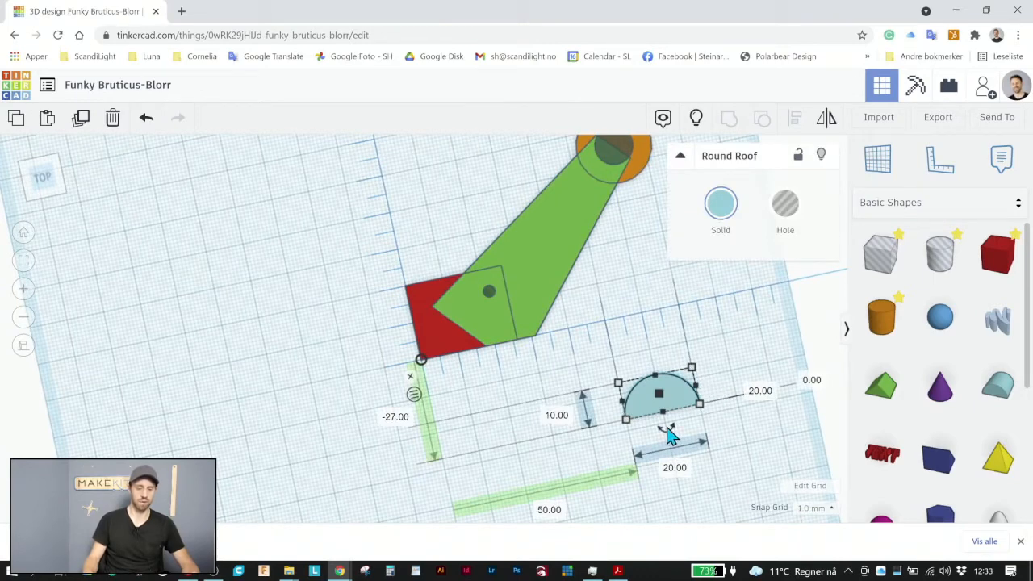
{"action": "left_click_drag", "start_coordinate": [667, 434], "coordinate": [641, 294]}
{"action": "left_click_drag", "start_coordinate": [677, 396], "coordinate": [418, 249]}
{"action": "left_click", "coordinate": [415, 400]}
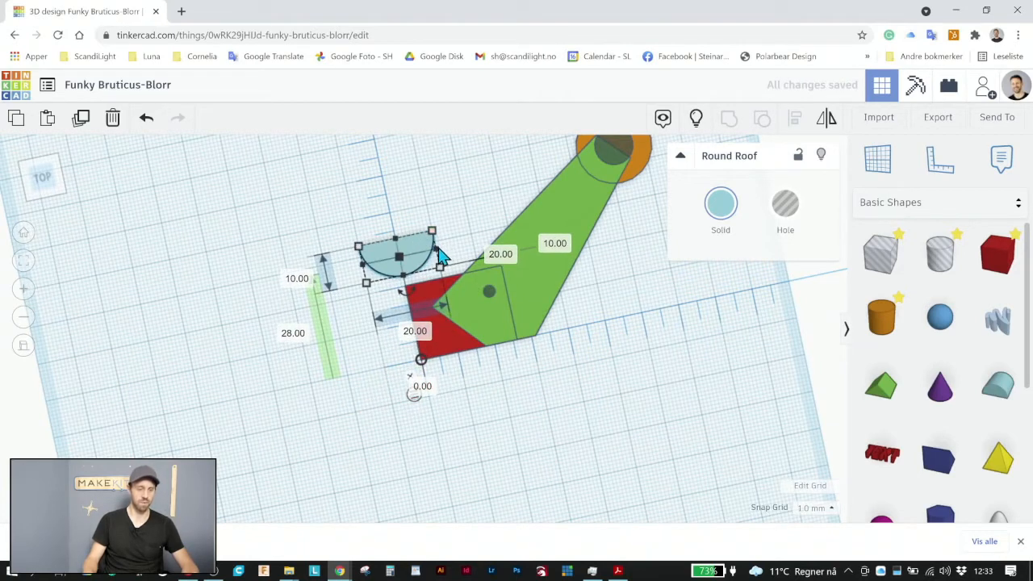
Enlarge the Round Roof to about 53 mm by 21 mm and position it over the red box and the arm's upper edge
{"action": "left_click_drag", "start_coordinate": [436, 257], "coordinate": [521, 233]}
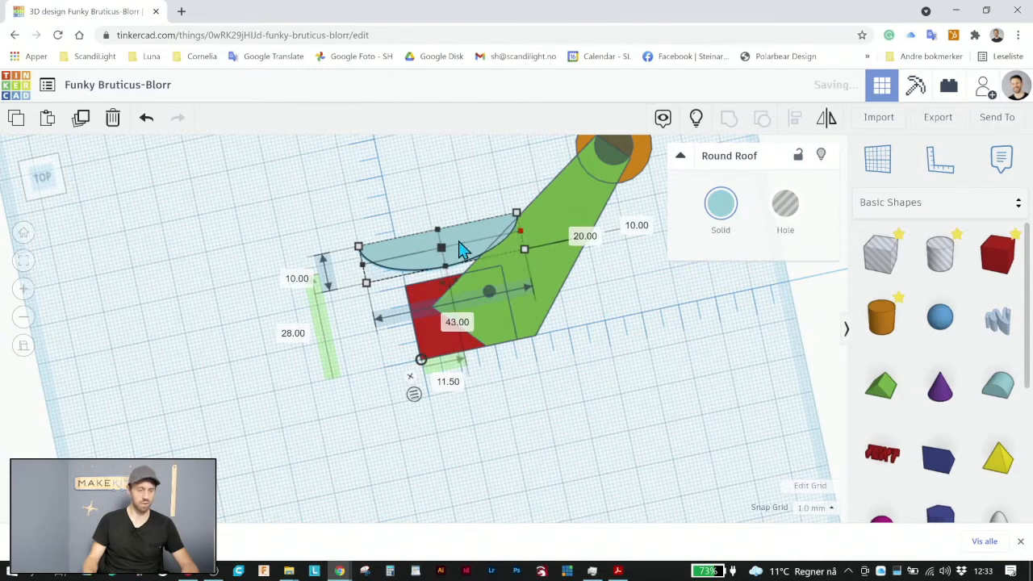
{"action": "left_click_drag", "start_coordinate": [461, 242], "coordinate": [443, 271]}
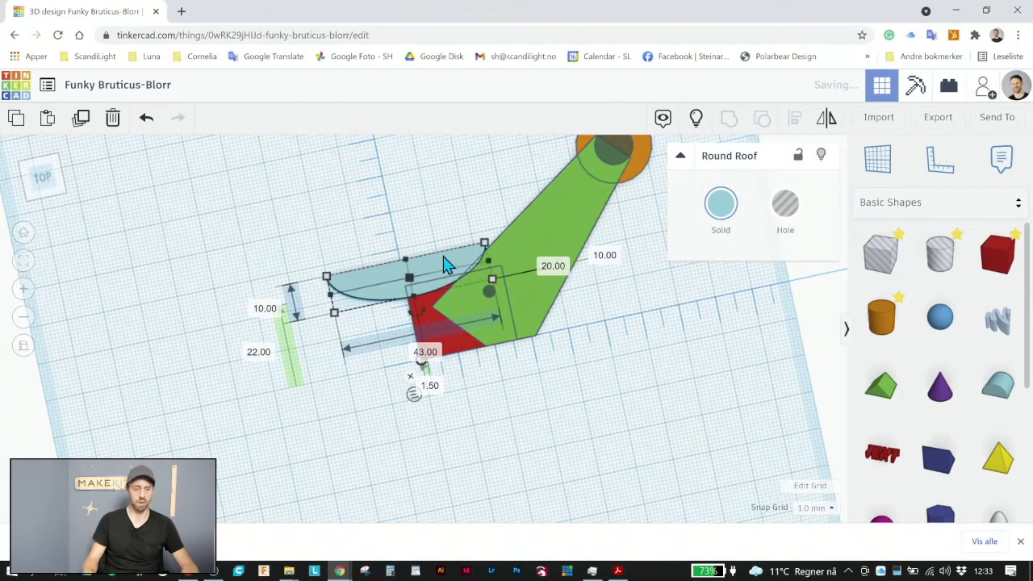
{"action": "left_click_drag", "start_coordinate": [487, 243], "coordinate": [515, 198]}
{"action": "left_click_drag", "start_coordinate": [461, 235], "coordinate": [436, 247]}
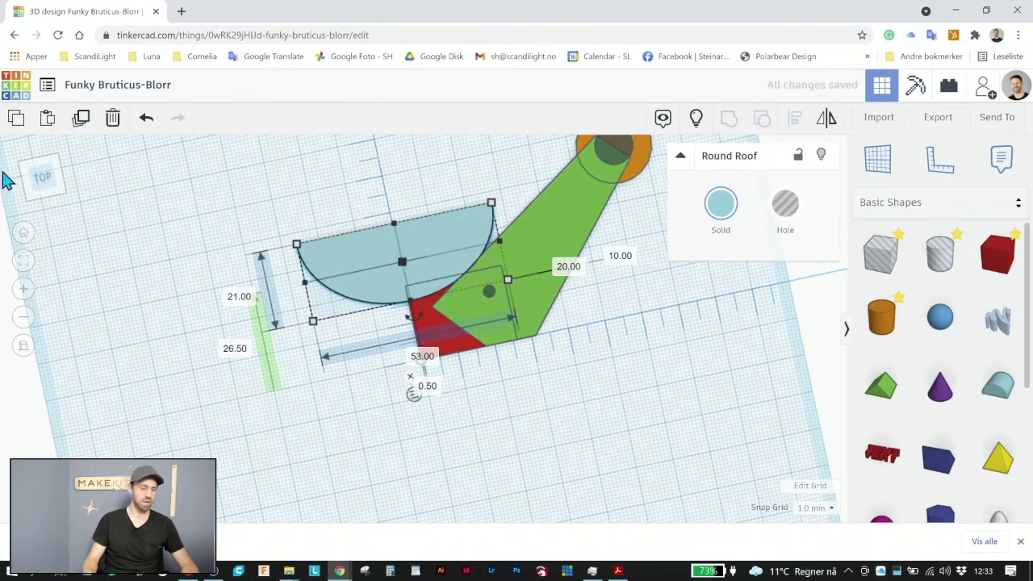
From the top view, set the Round Roof's horizontal midpoint distance from the ruler origin to 0
{"action": "left_click", "coordinate": [42, 178]}
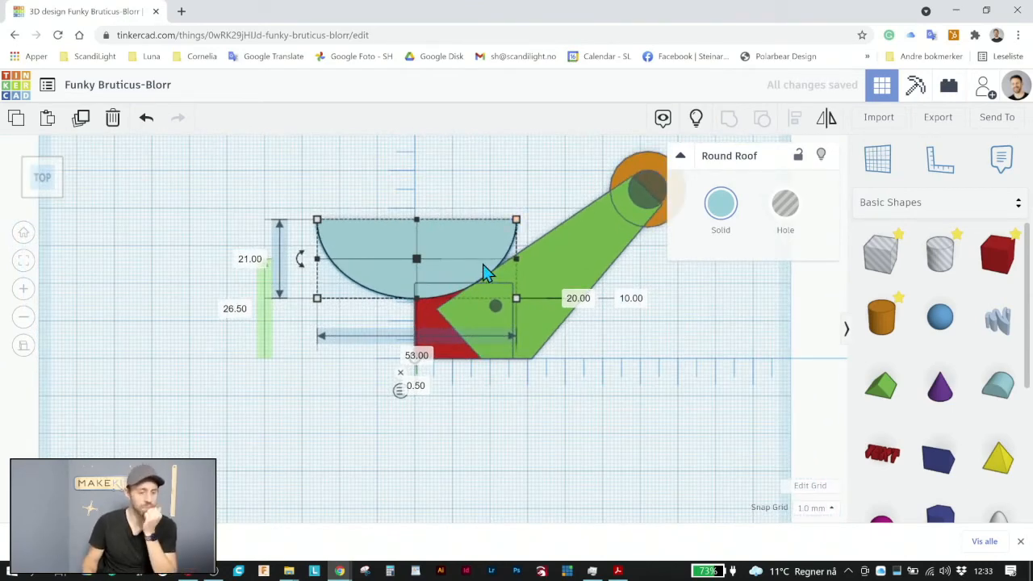
{"action": "scroll", "coordinate": [484, 302], "scroll_direction": "up", "scroll_amount": 2}
{"action": "scroll", "coordinate": [482, 295], "scroll_direction": "up", "scroll_amount": 2}
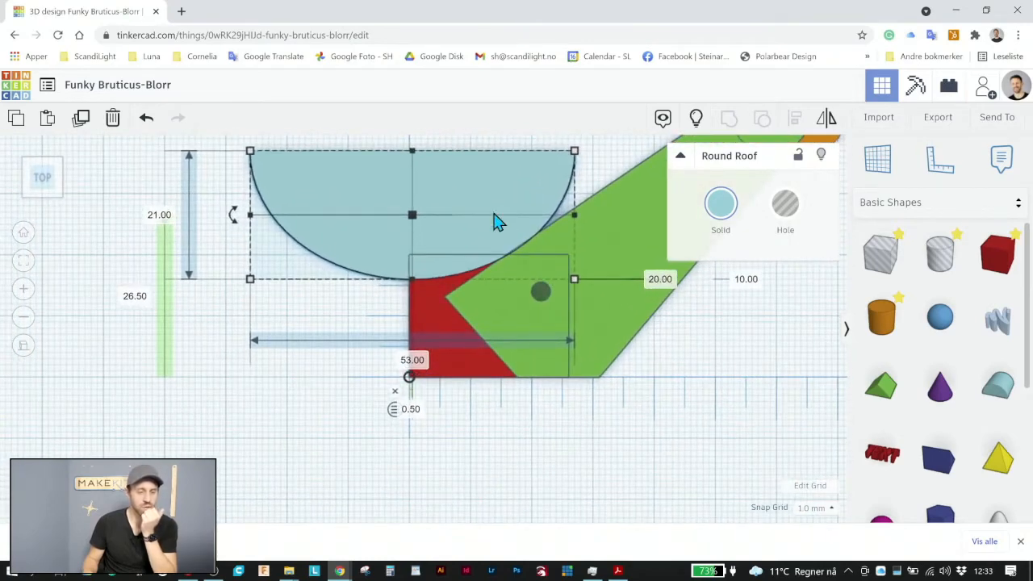
{"action": "mouse_move", "coordinate": [492, 221]}
{"action": "left_mouse_down"}
{"action": "mouse_move", "coordinate": [511, 220]}
{"action": "mouse_move", "coordinate": [490, 225]}
{"action": "mouse_move", "coordinate": [493, 216]}
{"action": "left_mouse_up"}
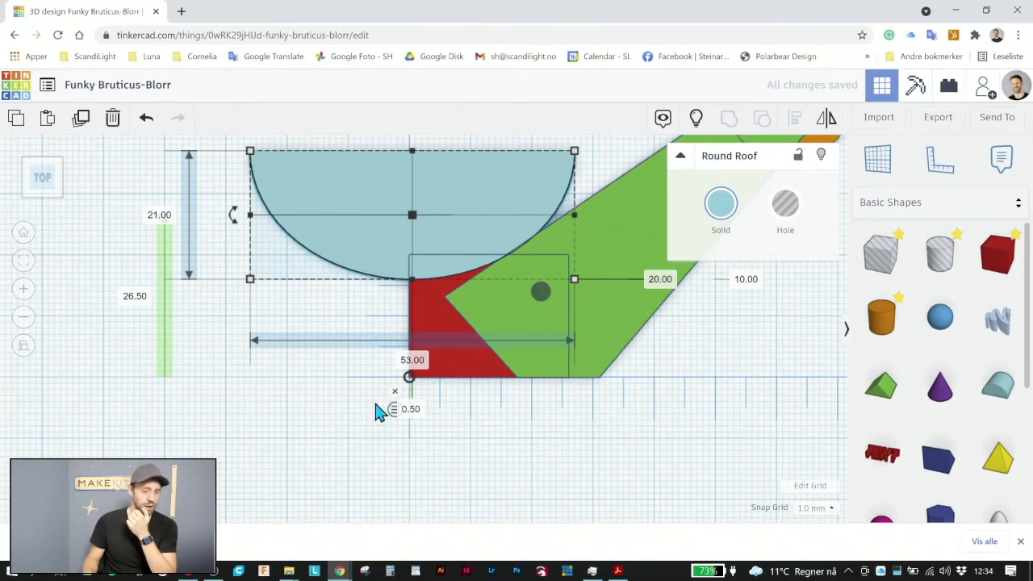
{"action": "type", "text": "0"}
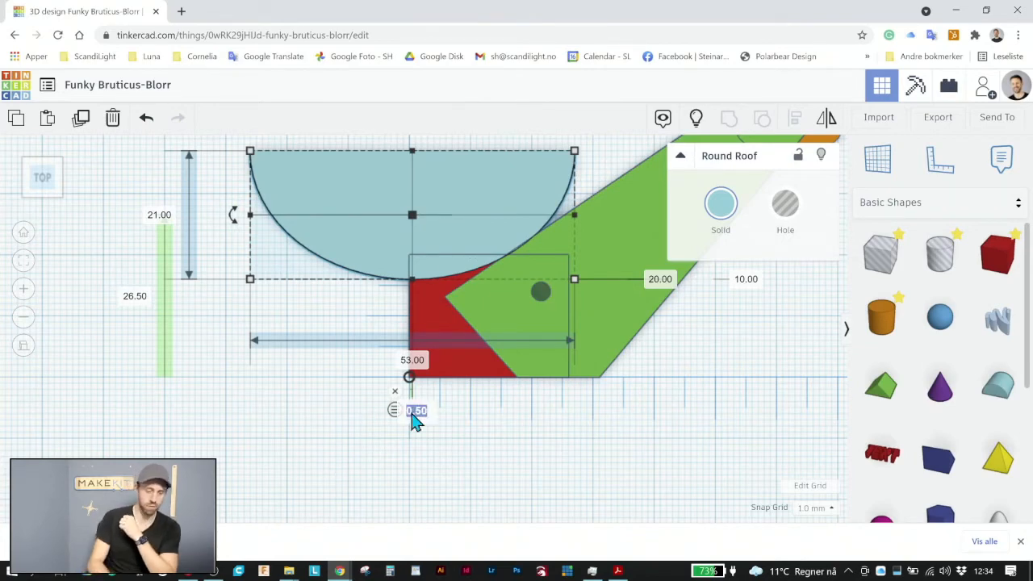
{"action": "key", "text": "Return"}
{"action": "left_click", "coordinate": [547, 428]}
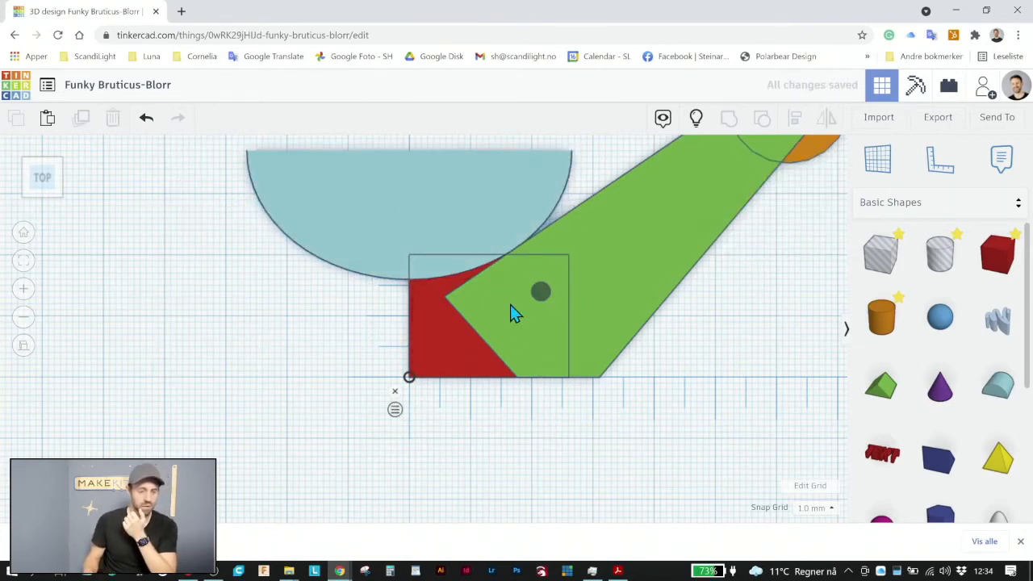
Nudge the Round Roof down to a vertical ruler distance of 25.5 mm so its curve overlaps the arm's upper edge
{"action": "scroll", "coordinate": [523, 261], "scroll_direction": "up", "scroll_amount": 5}
{"action": "scroll", "coordinate": [598, 267], "scroll_direction": "down", "scroll_amount": 2}
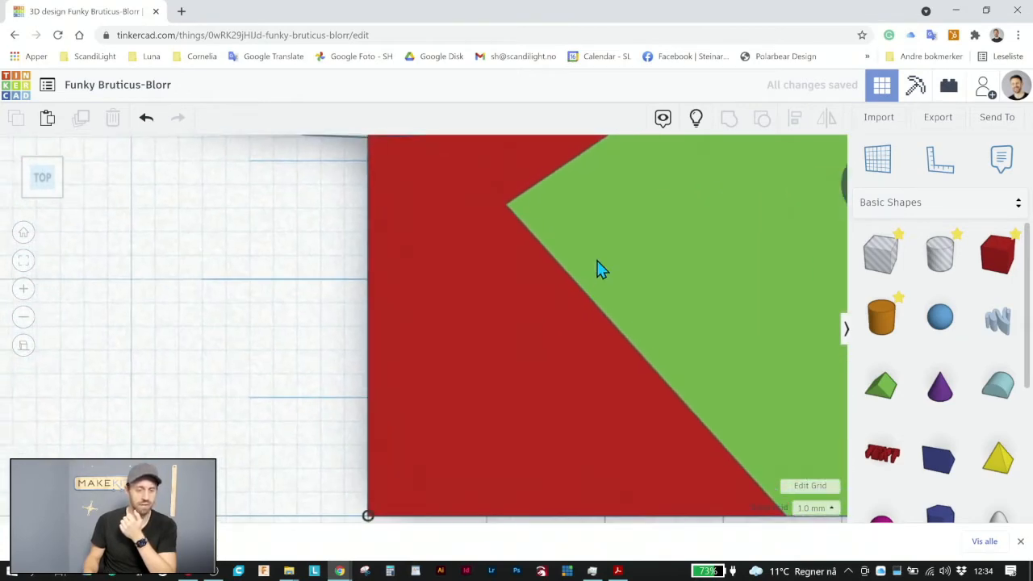
{"action": "middle_click_drag", "start_coordinate": [514, 234], "coordinate": [412, 445]}
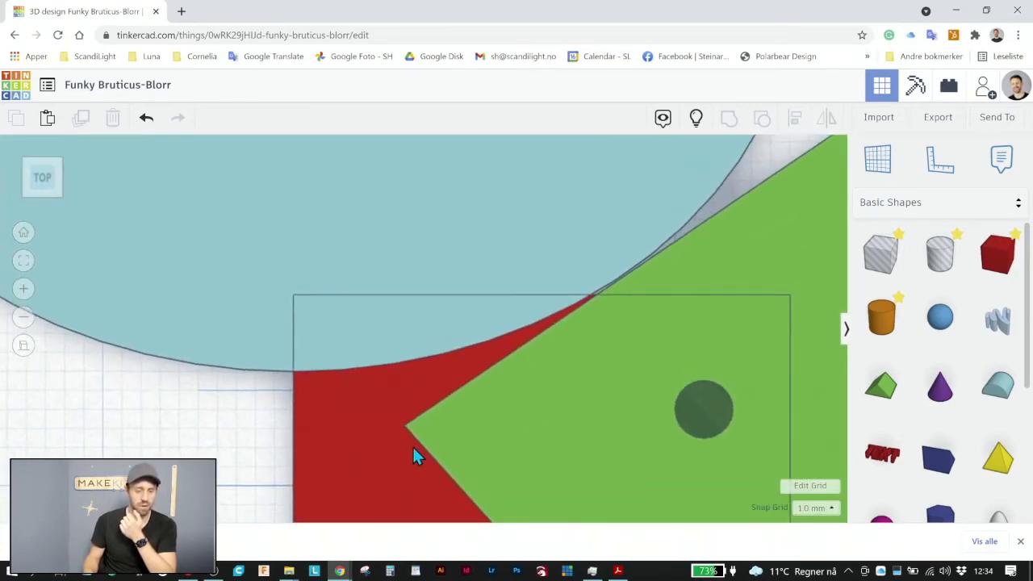
{"action": "left_click", "coordinate": [457, 302]}
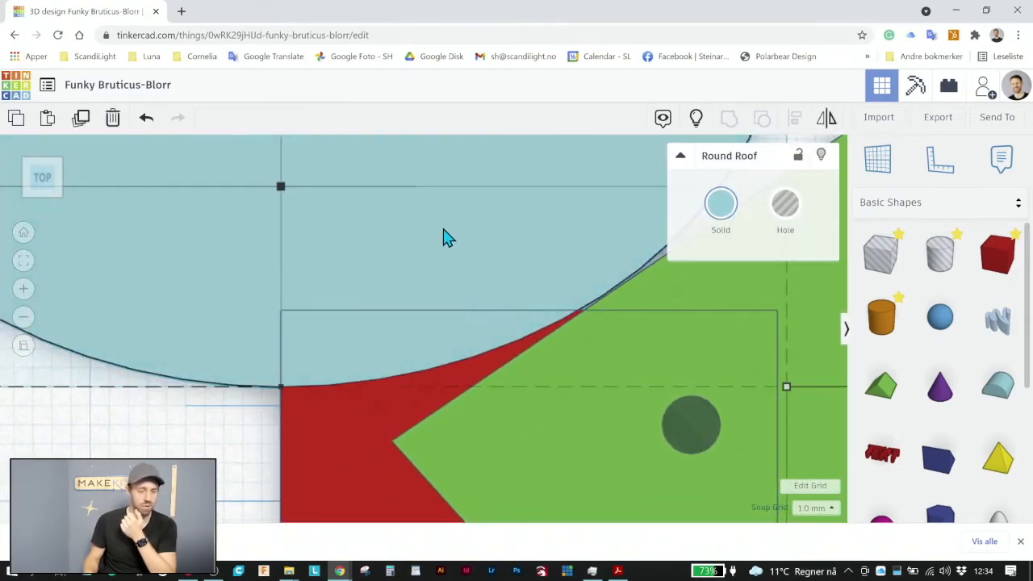
{"action": "key", "text": "Right"}
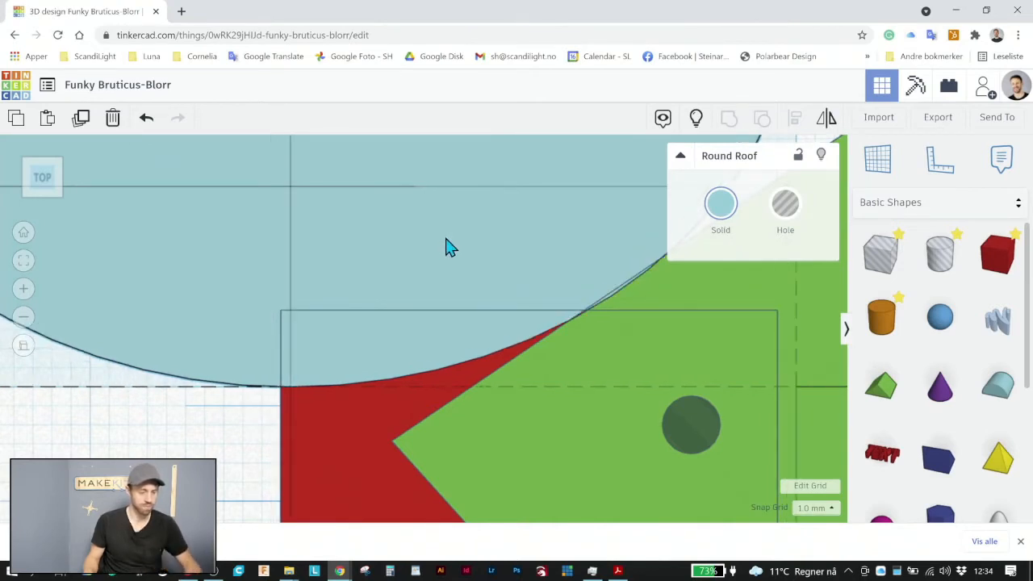
{"action": "key", "text": "Down"}
{"action": "key", "text": "Left"}
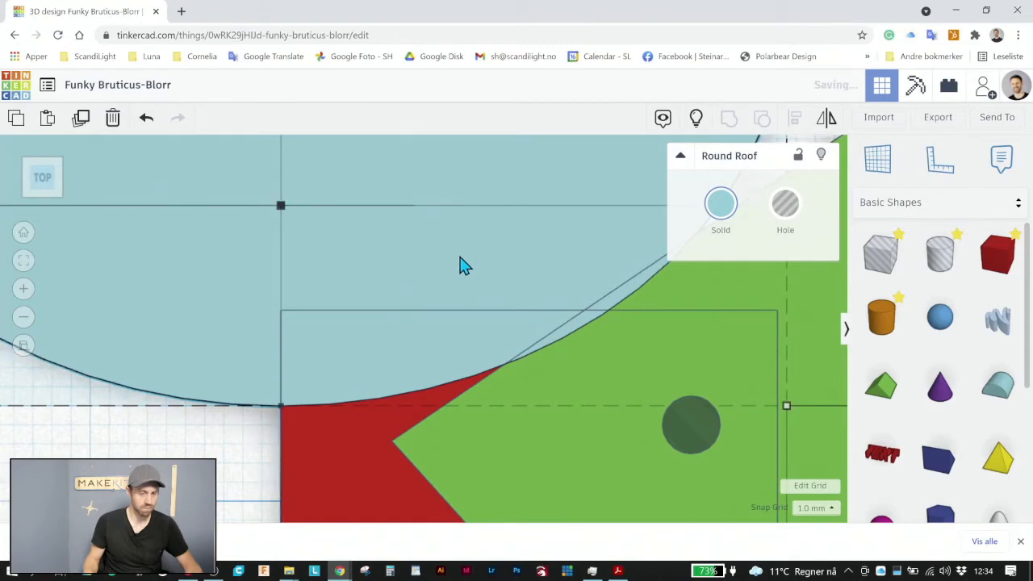
{"action": "scroll", "coordinate": [512, 310], "scroll_direction": "down", "scroll_amount": 4}
{"action": "scroll", "coordinate": [512, 310], "scroll_direction": "down", "scroll_amount": 2}
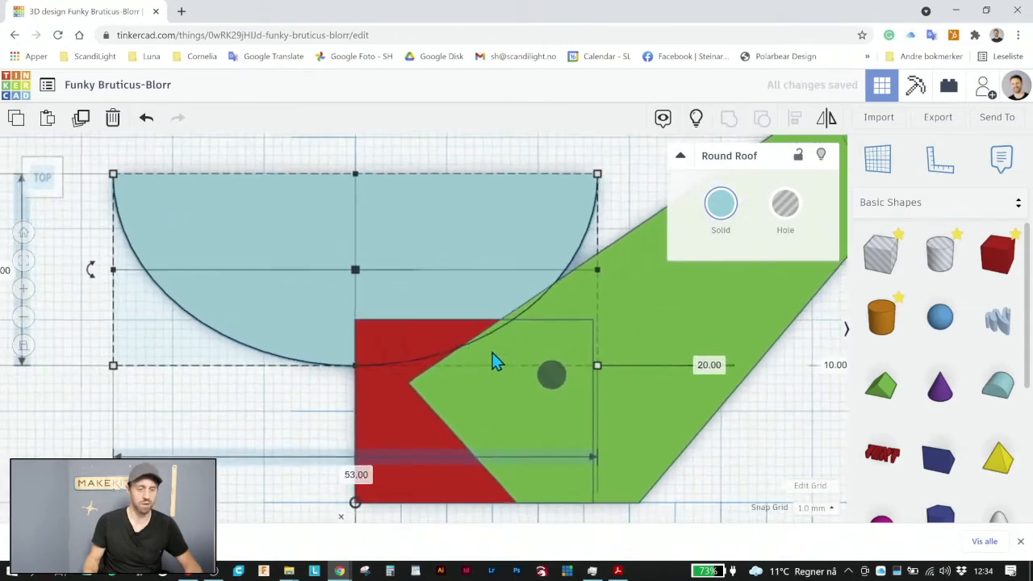
{"action": "scroll", "coordinate": [494, 342], "scroll_direction": "down", "scroll_amount": 2}
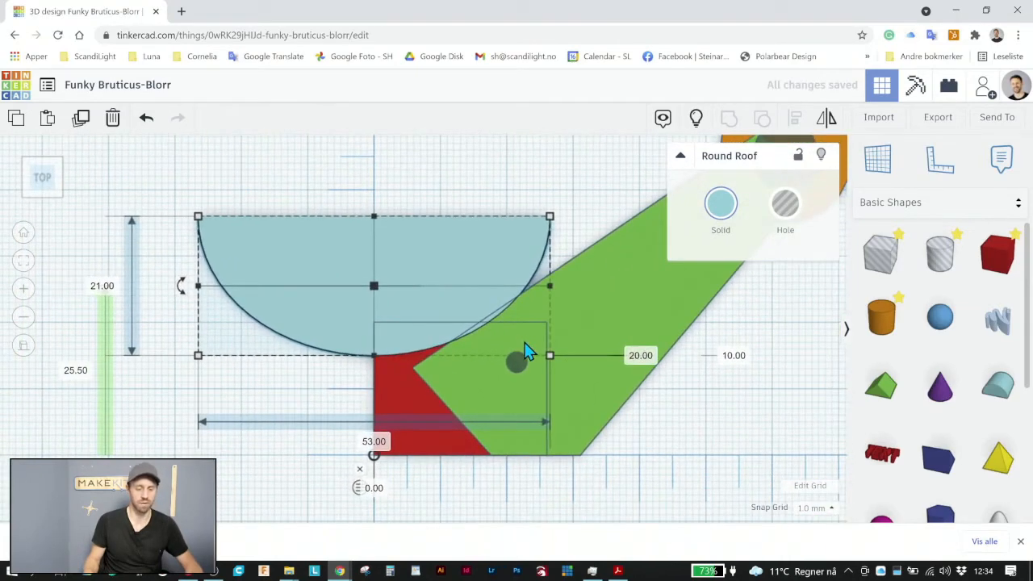
{"action": "scroll", "coordinate": [687, 402], "scroll_direction": "down", "scroll_amount": 2}
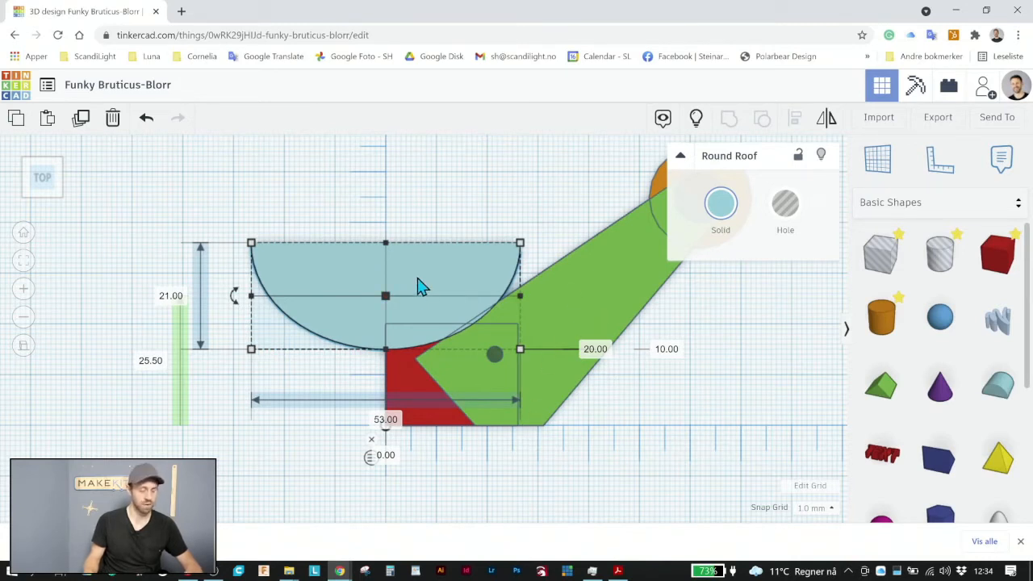
Turn the Round Roof into a hole and place a copy of it below the arm, across the ruler's horizontal axis
{"action": "left_click", "coordinate": [789, 211]}
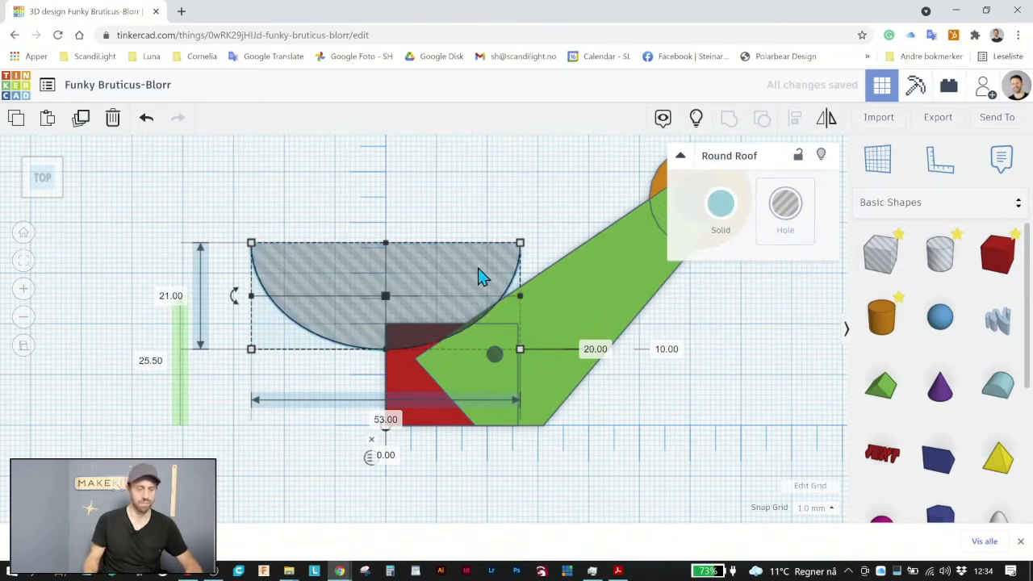
{"action": "left_click", "coordinate": [432, 271]}
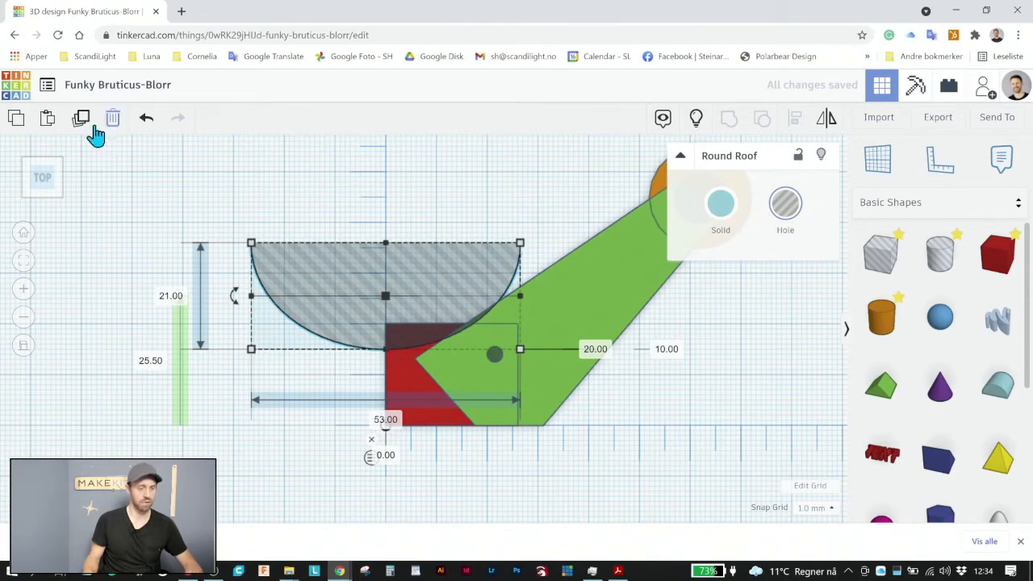
{"action": "left_click", "coordinate": [15, 126]}
{"action": "left_click", "coordinate": [47, 124]}
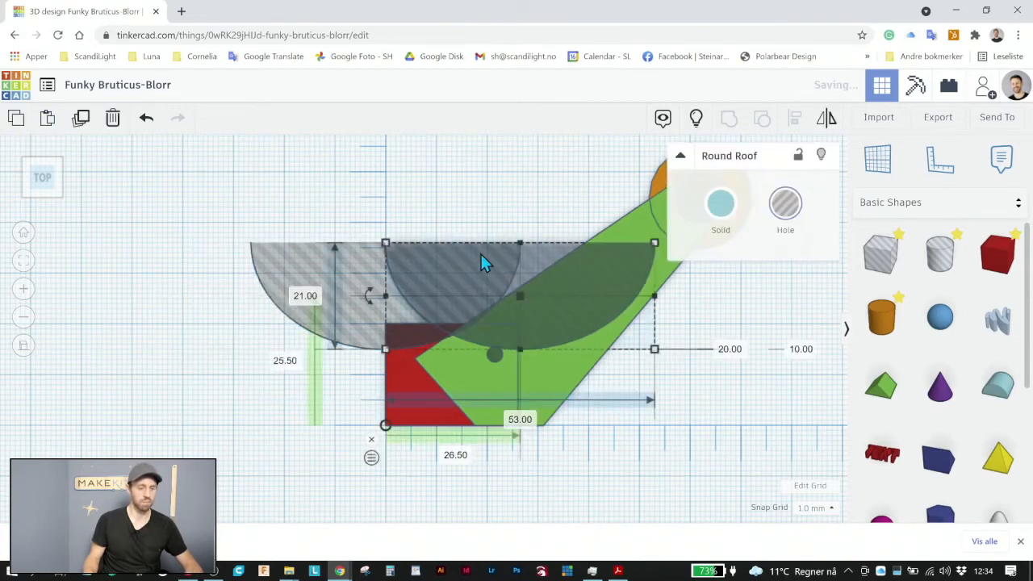
{"action": "left_click_drag", "start_coordinate": [555, 263], "coordinate": [713, 406]}
{"action": "scroll", "coordinate": [712, 406], "scroll_direction": "down", "scroll_amount": 3}
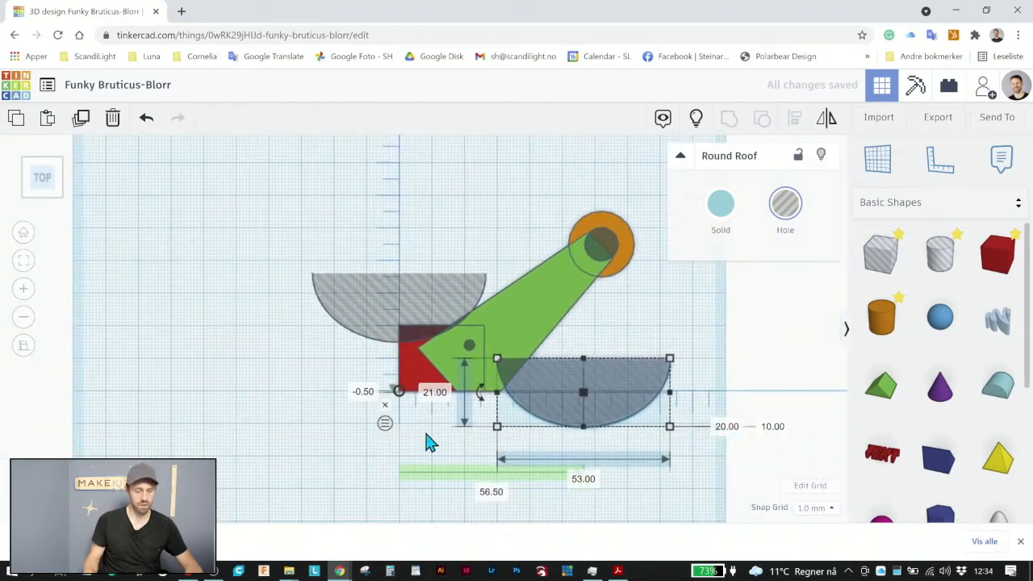
Rotate the copied Round Roof hole 90° so its curve faces the red box, and set its vertical ruler distance to 0
{"action": "left_click_drag", "start_coordinate": [482, 397], "coordinate": [598, 307]}
{"action": "left_click_drag", "start_coordinate": [606, 383], "coordinate": [544, 380]}
{"action": "left_click", "coordinate": [367, 389]}
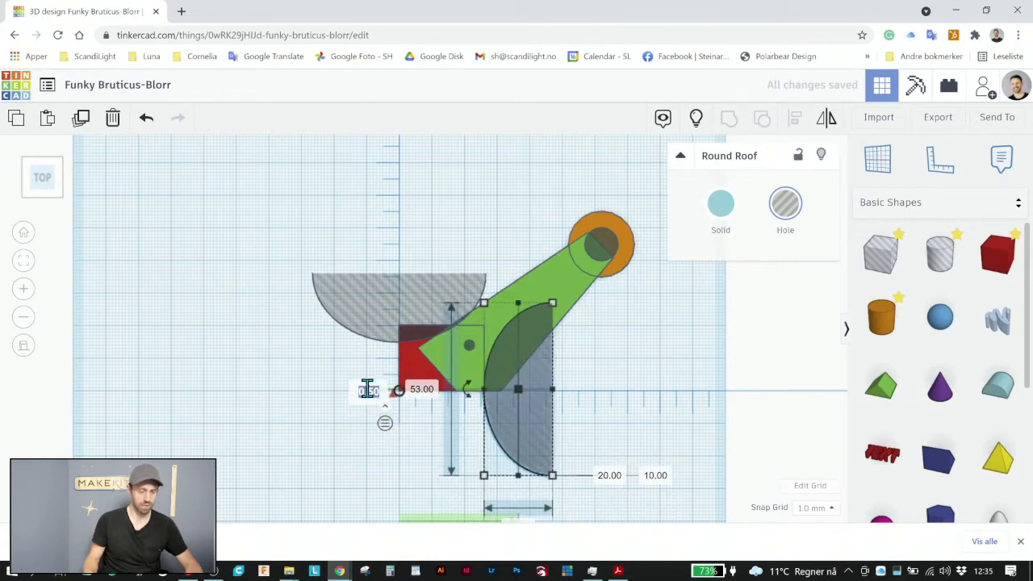
{"action": "type", "text": "0"}
{"action": "key", "text": "Return"}
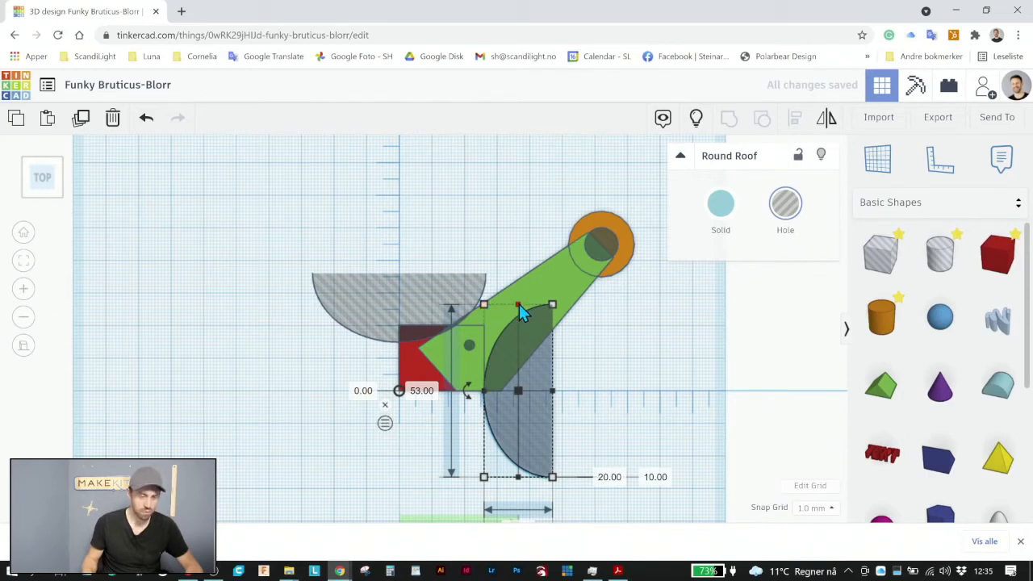
Resize the copied Round Roof hole to about 42 mm by 36.5 mm and centre it on the ruler's horizontal axis at distance 0
{"action": "left_click_drag", "start_coordinate": [520, 312], "coordinate": [646, 405]}
{"action": "mouse_move", "coordinate": [597, 380]}
{"action": "left_mouse_down"}
{"action": "mouse_move", "coordinate": [593, 389]}
{"action": "mouse_move", "coordinate": [590, 371]}
{"action": "mouse_move", "coordinate": [593, 383]}
{"action": "left_mouse_up"}
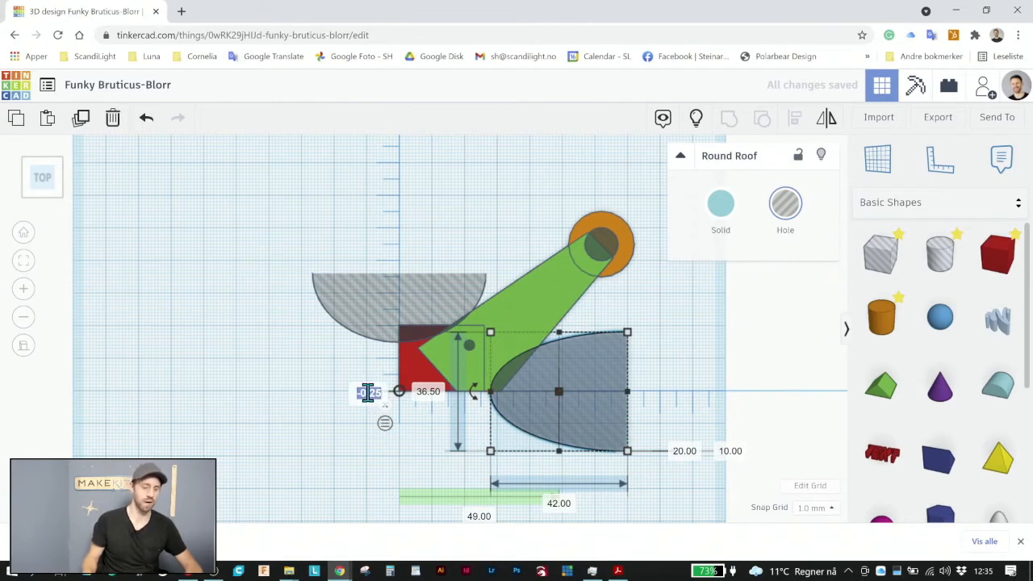
{"action": "type", "text": "0"}
{"action": "key", "text": "Return"}
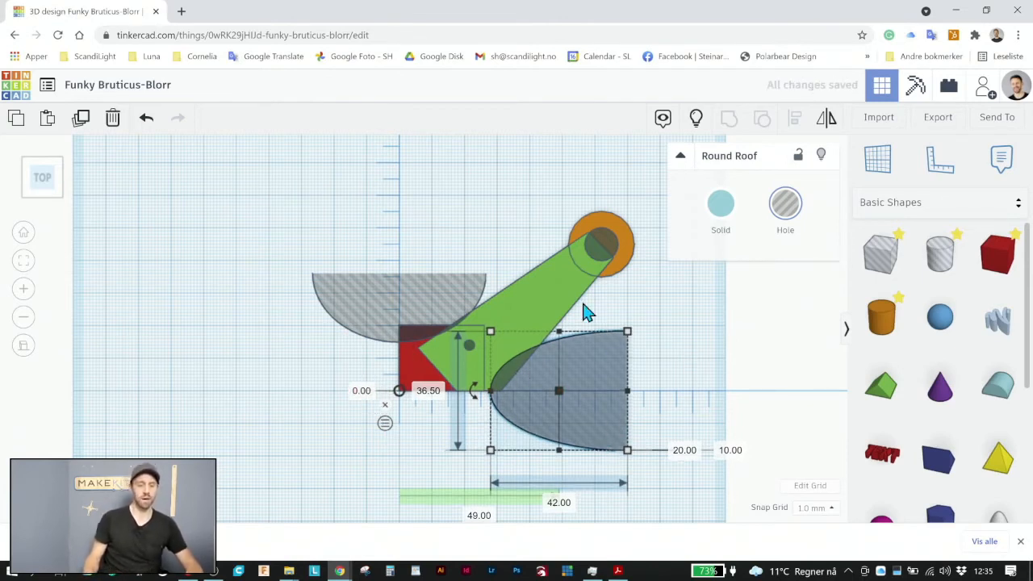
Group all the shapes to cut the arm as one part, and undo the grouping after inspecting it
{"action": "left_click_drag", "start_coordinate": [680, 509], "coordinate": [228, 171]}
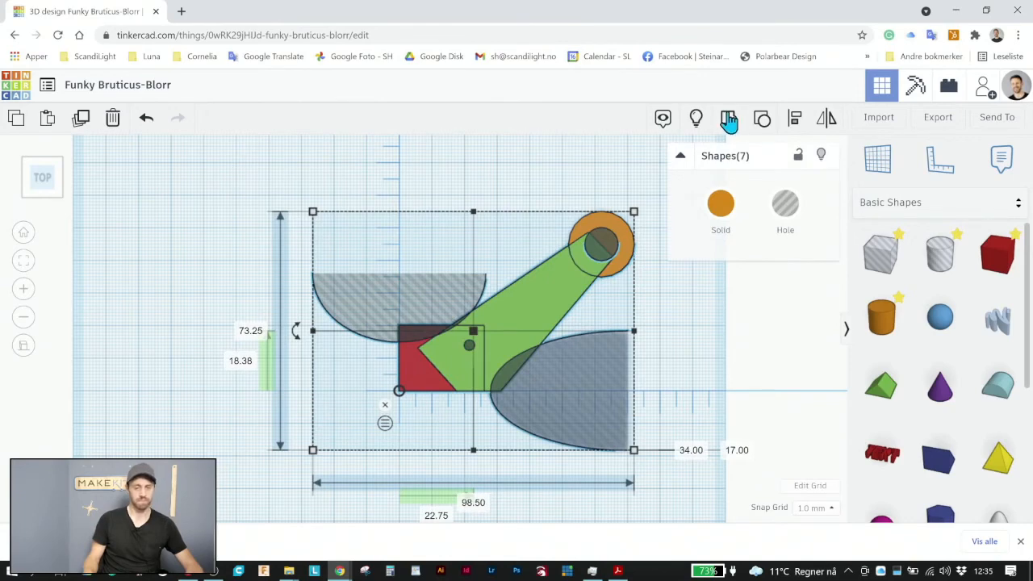
{"action": "key", "text": "ctrl+g"}
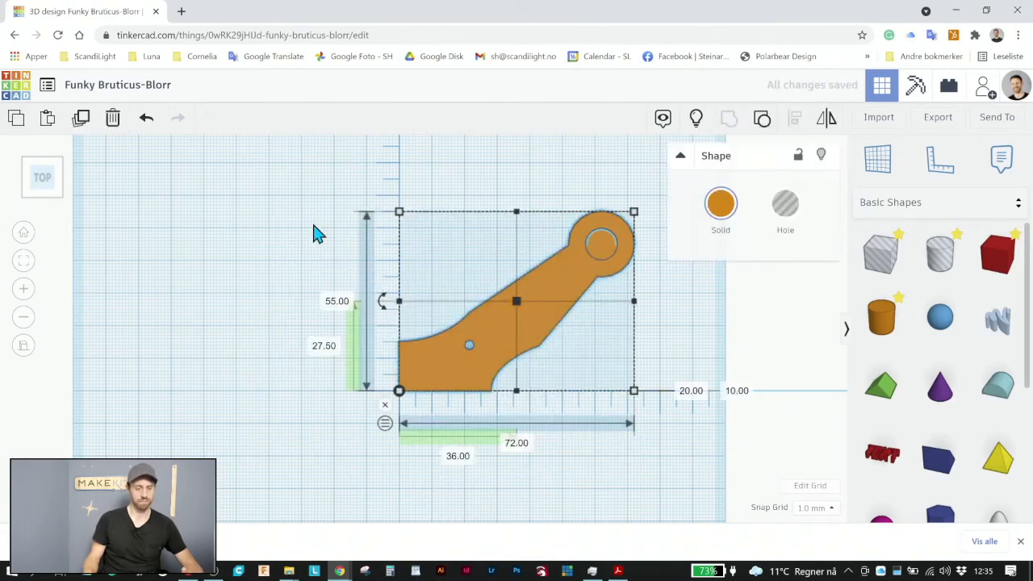
{"action": "left_click", "coordinate": [308, 234]}
{"action": "right_click_drag", "start_coordinate": [615, 293], "coordinate": [699, 217]}
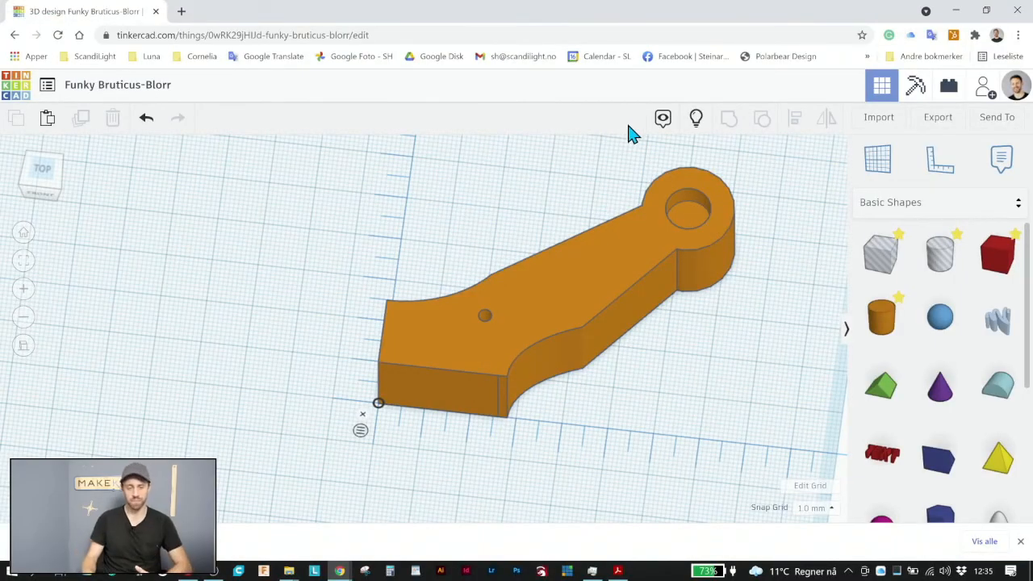
{"action": "left_click", "coordinate": [146, 118]}
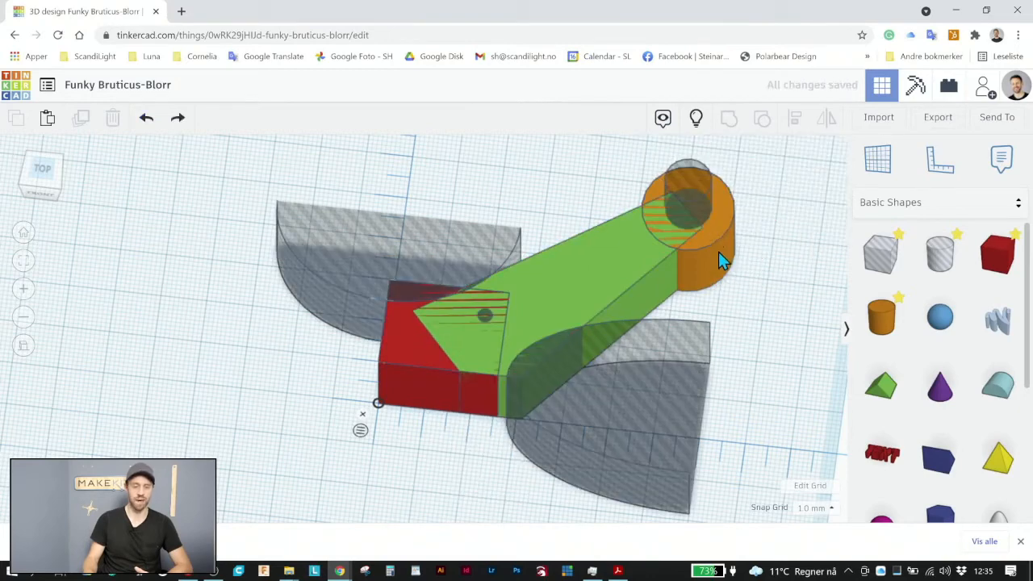
Set the height of the cylinder hole in the arm's end ring to 50 mm and its vertical distance from the workplane to 10 mm
{"action": "left_click", "coordinate": [694, 171]}
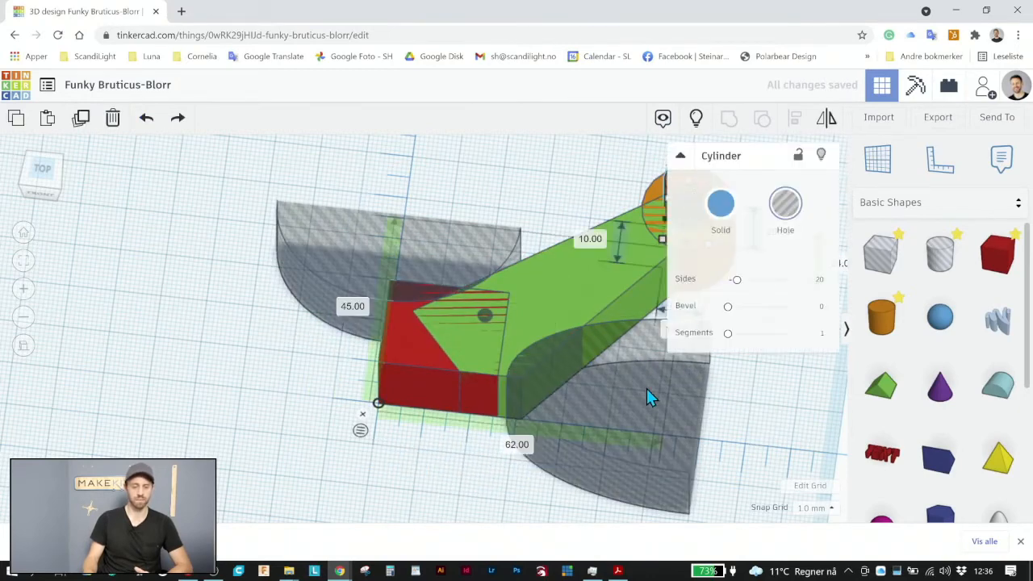
{"action": "scroll", "coordinate": [763, 411], "scroll_direction": "down", "scroll_amount": 2}
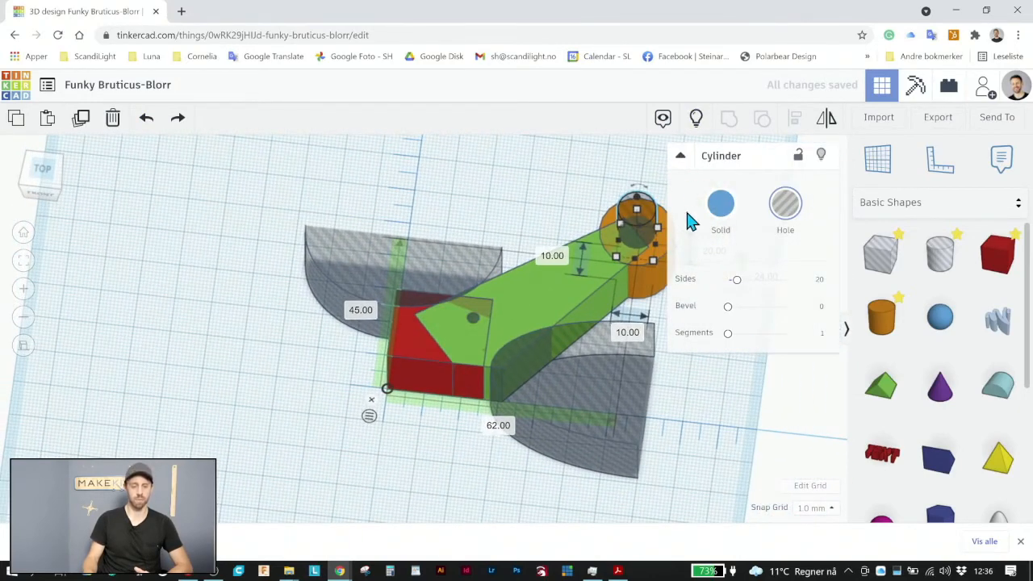
{"action": "middle_click_drag", "start_coordinate": [715, 318], "coordinate": [721, 283]}
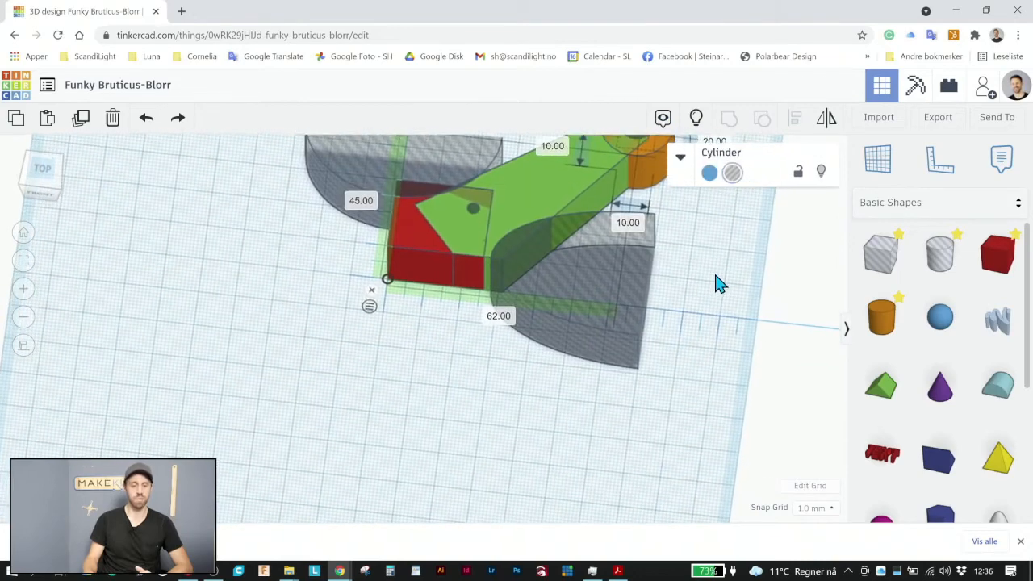
{"action": "right_click_drag", "start_coordinate": [721, 282], "coordinate": [713, 263]}
{"action": "scroll", "coordinate": [713, 263], "scroll_direction": "down", "scroll_amount": 3}
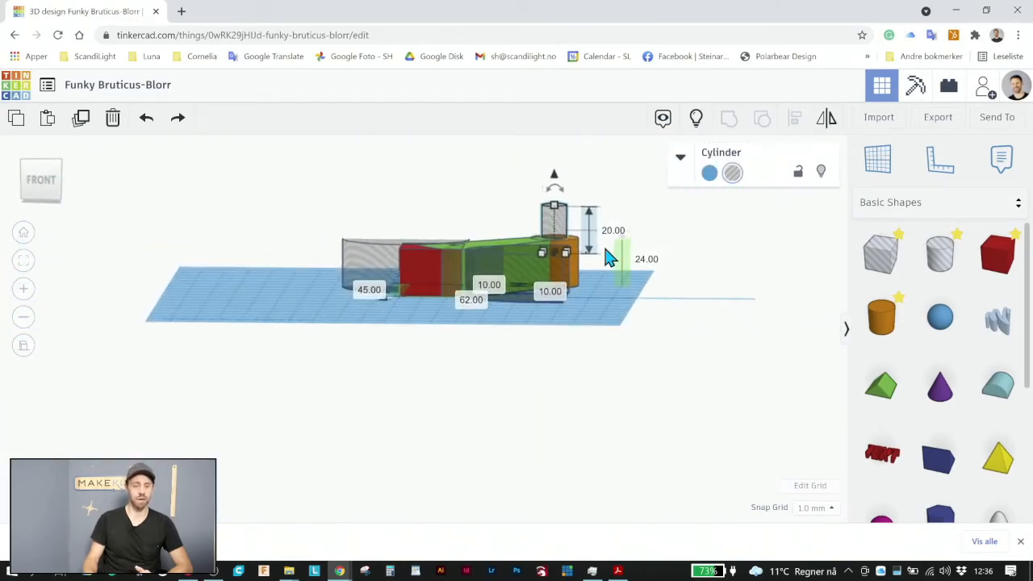
{"action": "scroll", "coordinate": [609, 257], "scroll_direction": "up", "scroll_amount": 2}
{"action": "left_click", "coordinate": [646, 210]}
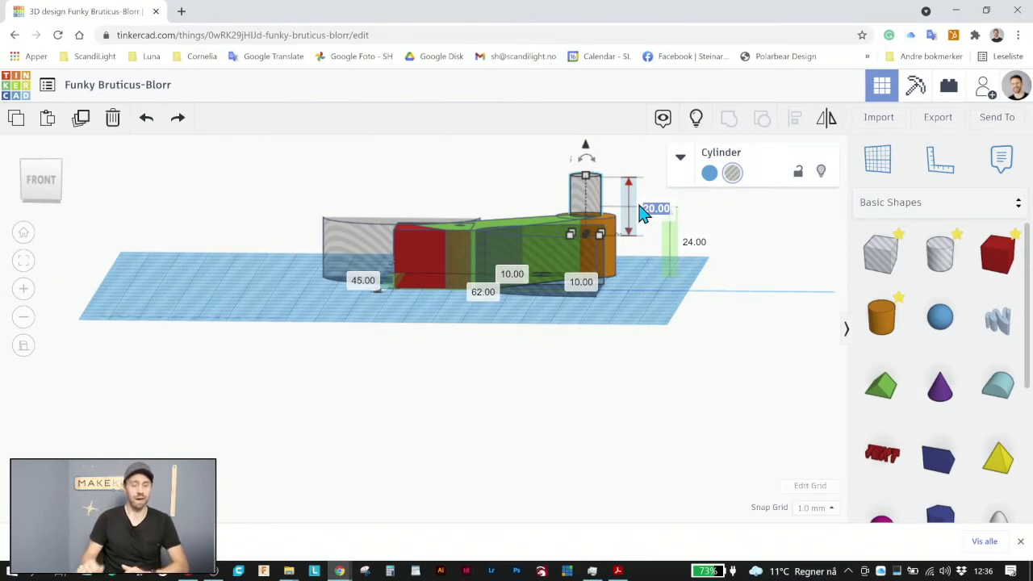
{"action": "key", "text": "Return"}
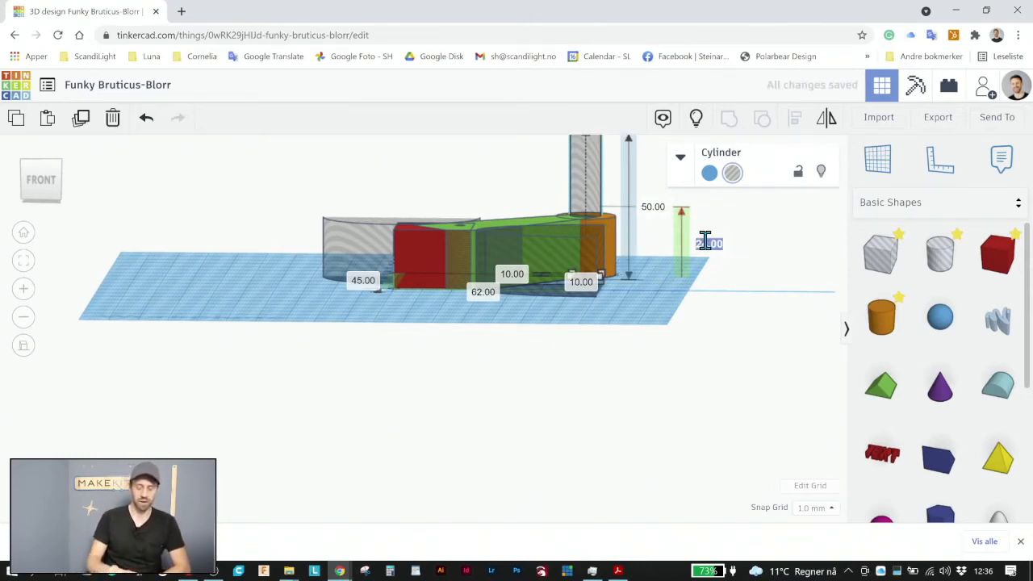
{"action": "key", "text": "Return"}
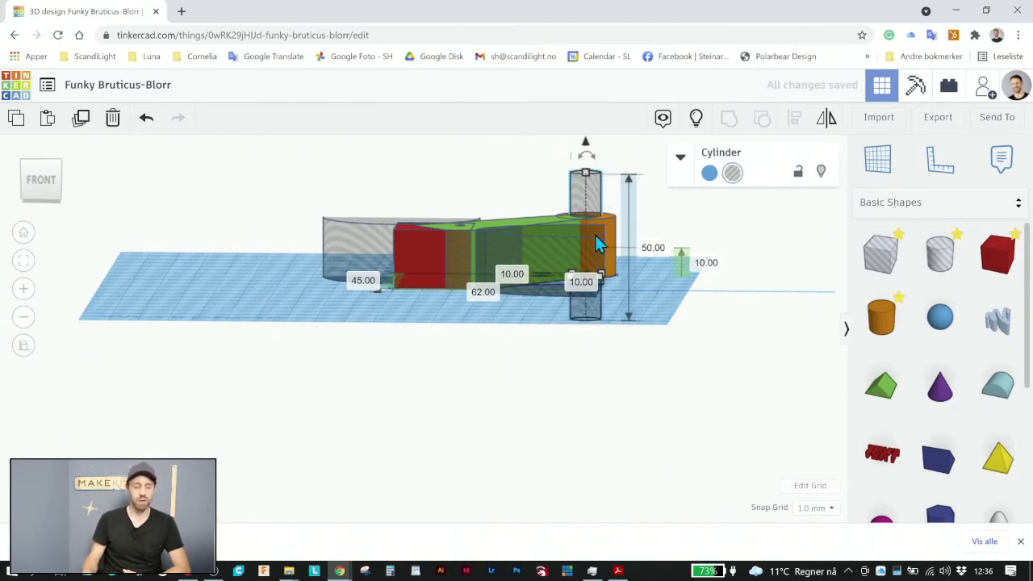
Group all the solids and holes into one arm with curved edges and a hole cut fully through the end ring
{"action": "right_click_drag", "start_coordinate": [476, 386], "coordinate": [494, 496]}
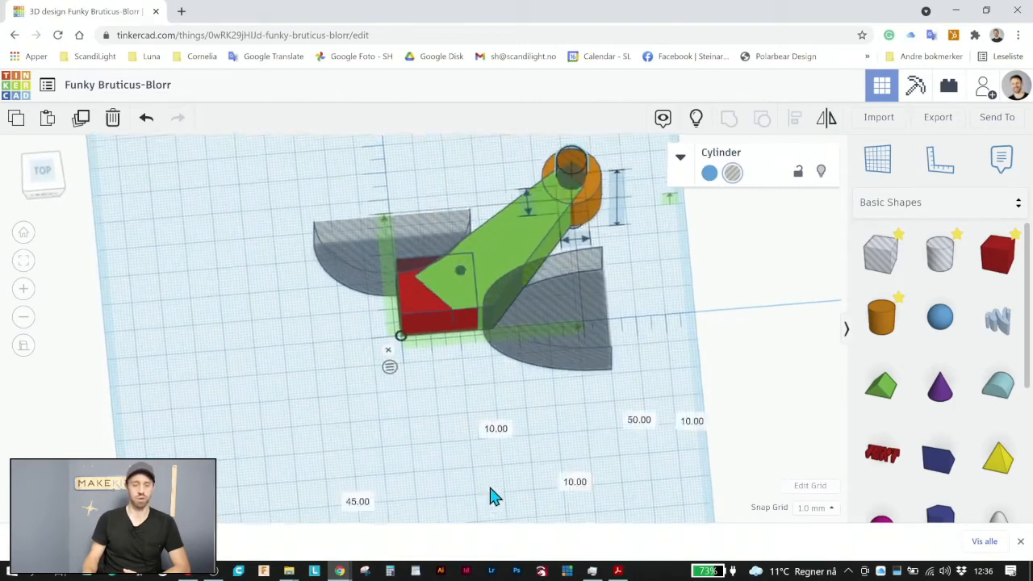
{"action": "left_click", "coordinate": [43, 176]}
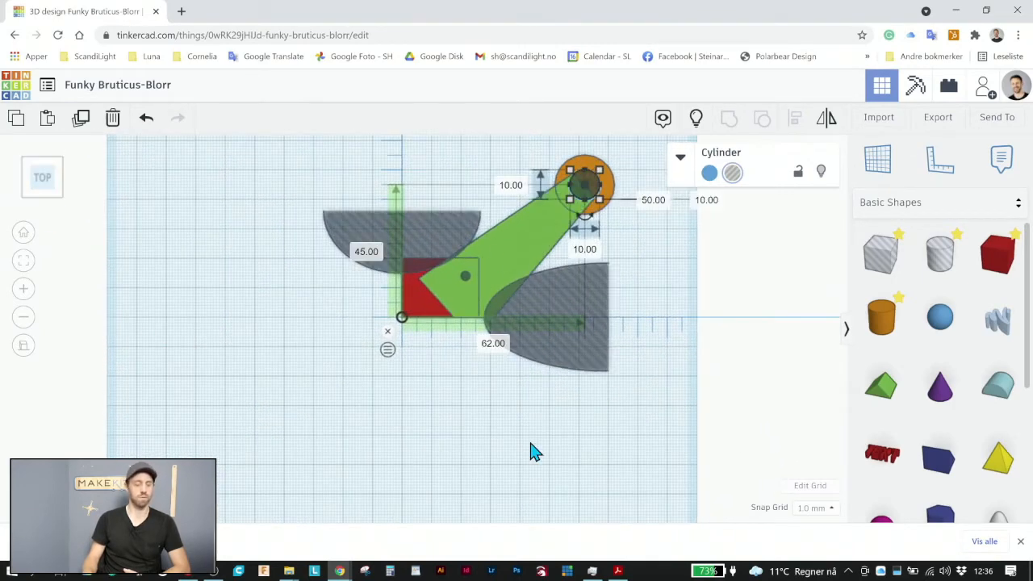
{"action": "left_click", "coordinate": [570, 410]}
{"action": "scroll", "coordinate": [571, 410], "scroll_direction": "up", "scroll_amount": 4}
{"action": "scroll", "coordinate": [571, 410], "scroll_direction": "down", "scroll_amount": 3}
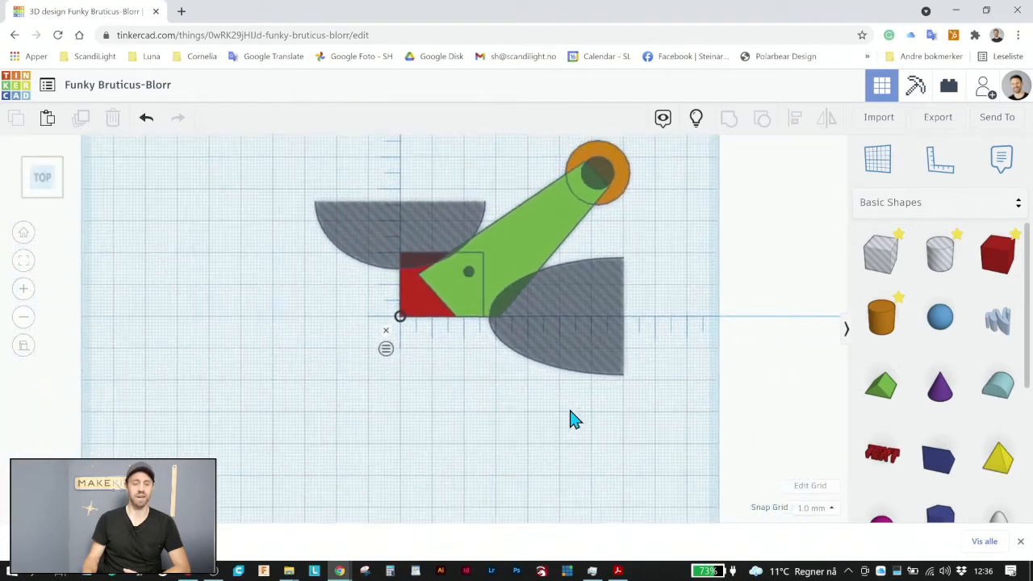
{"action": "scroll", "coordinate": [646, 408], "scroll_direction": "down", "scroll_amount": 2}
{"action": "left_click_drag", "start_coordinate": [646, 415], "coordinate": [297, 163]}
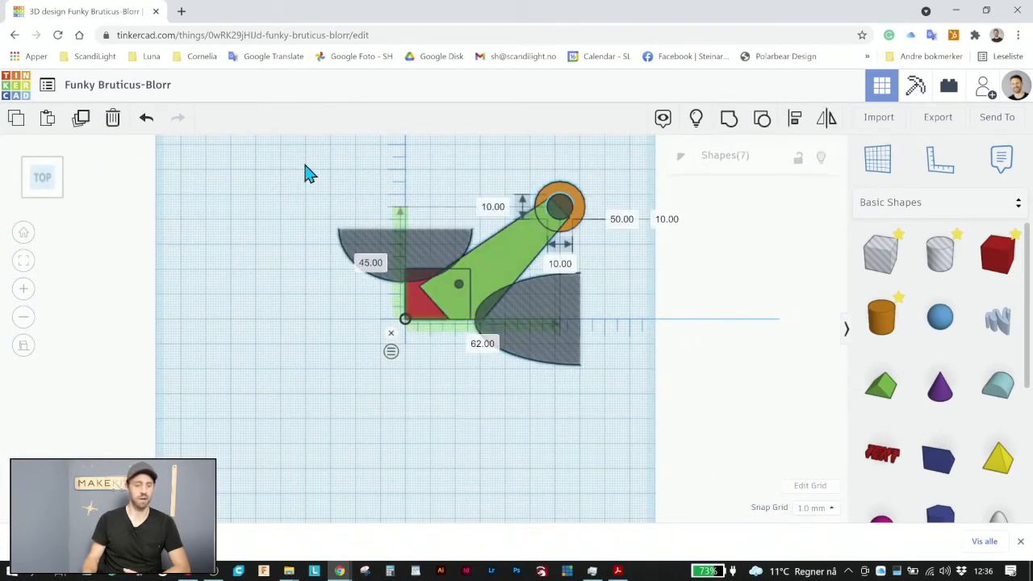
{"action": "left_click", "coordinate": [729, 120]}
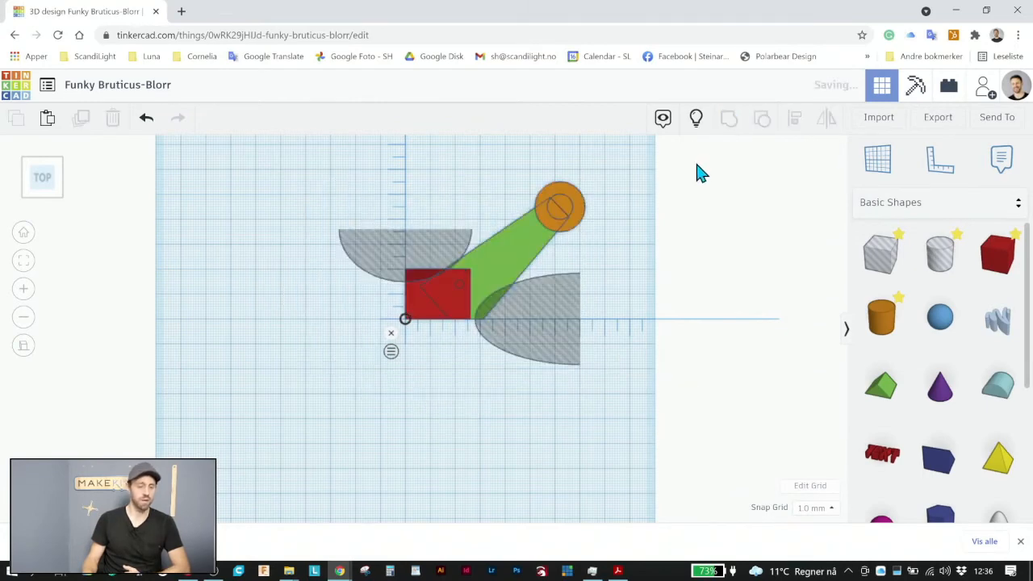
{"action": "left_click", "coordinate": [494, 360]}
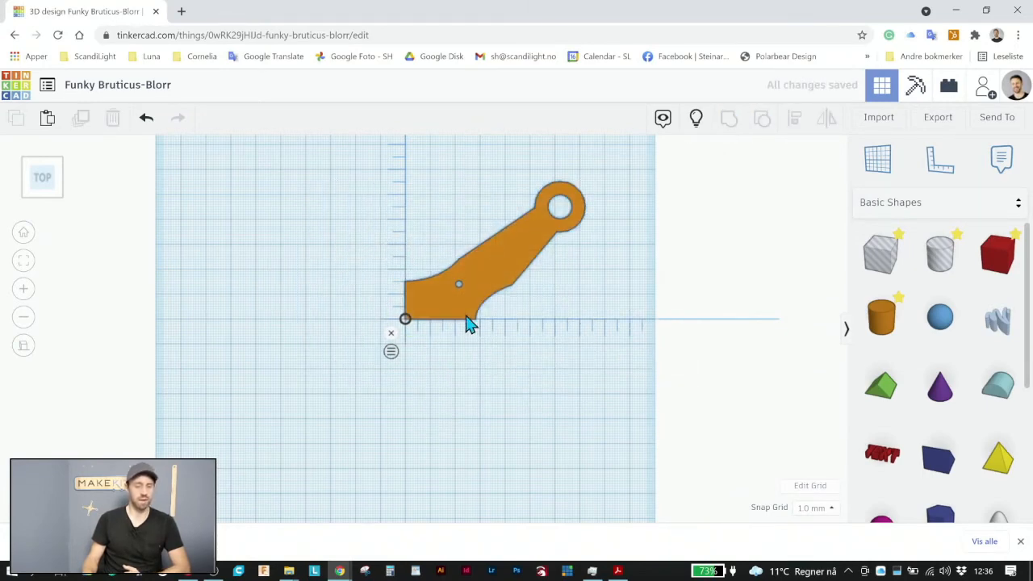
Place a solid cylinder above the arm's square left end and set its length and width to 5 mm each
{"action": "scroll", "coordinate": [411, 282], "scroll_direction": "up", "scroll_amount": 4}
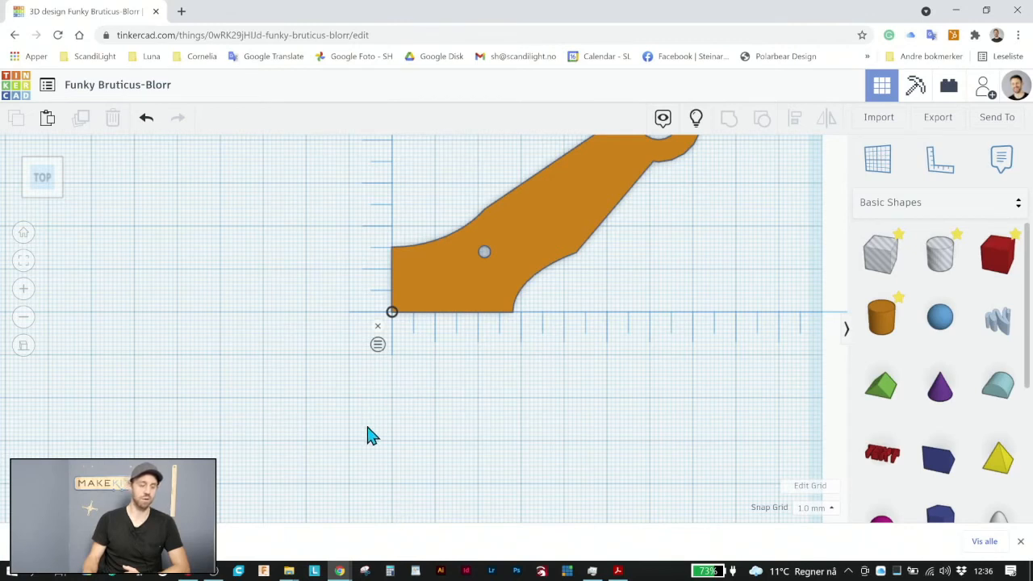
{"action": "scroll", "coordinate": [356, 242], "scroll_direction": "up", "scroll_amount": 2}
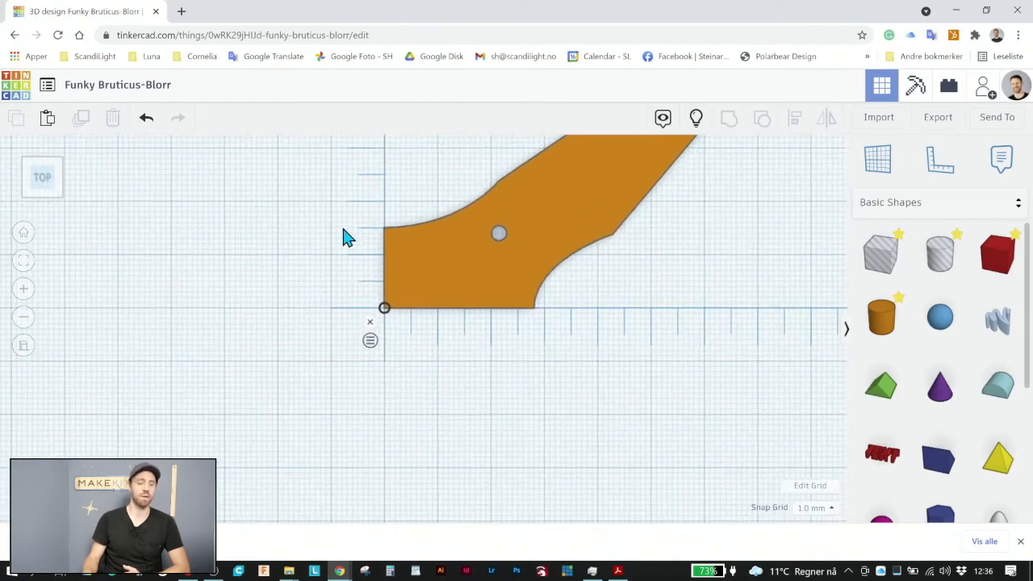
{"action": "middle_click_drag", "start_coordinate": [323, 239], "coordinate": [369, 363]}
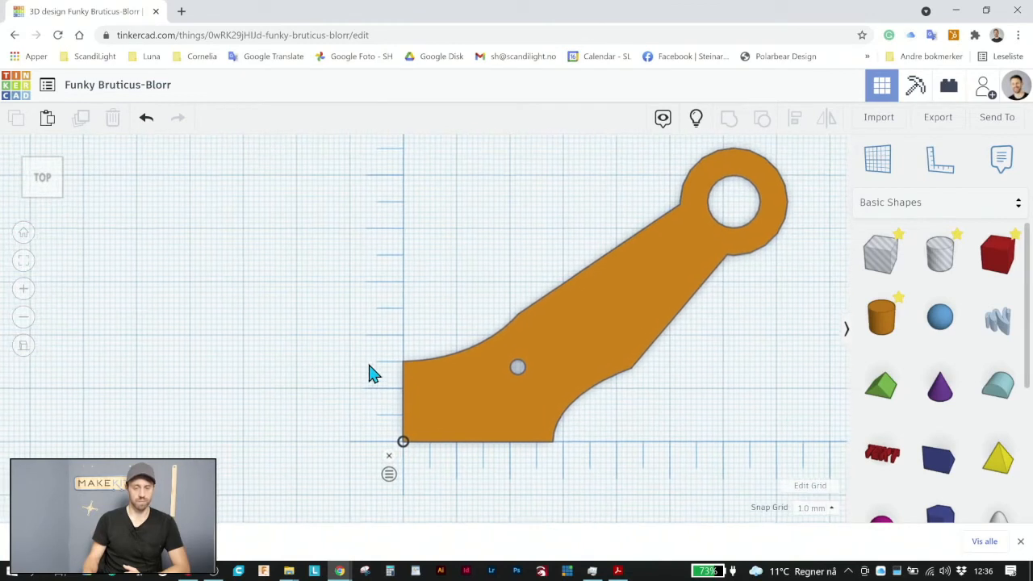
{"action": "left_click", "coordinate": [867, 313]}
{"action": "left_click", "coordinate": [420, 275]}
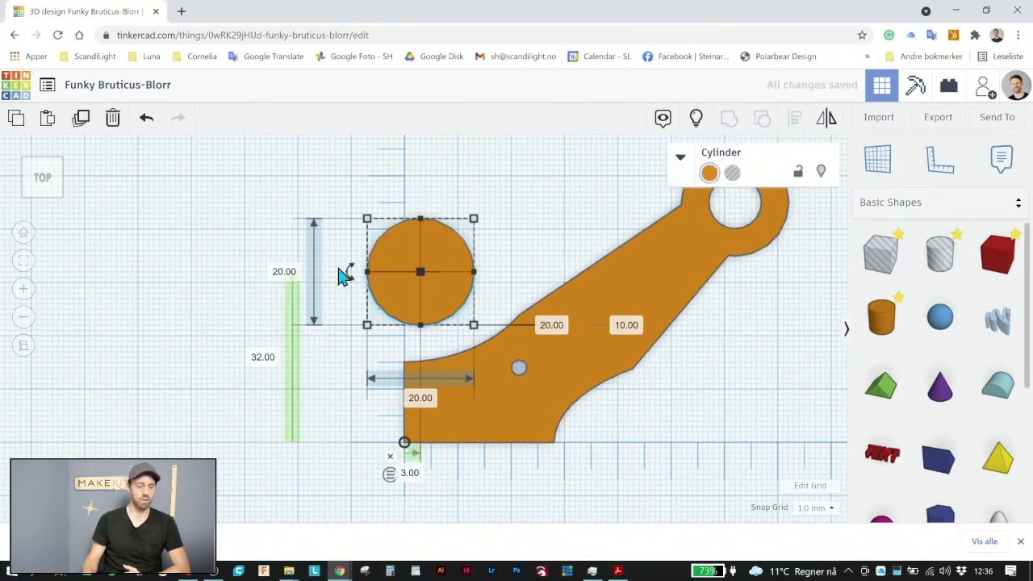
{"action": "left_click", "coordinate": [287, 272]}
{"action": "type", "text": "5"}
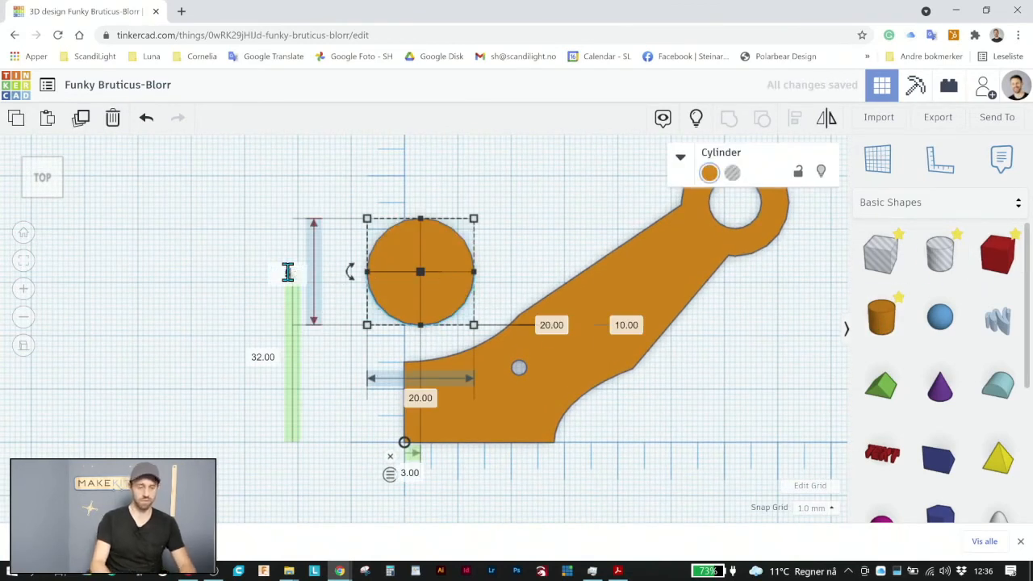
{"action": "key", "text": "Return"}
{"action": "left_click", "coordinate": [421, 358]}
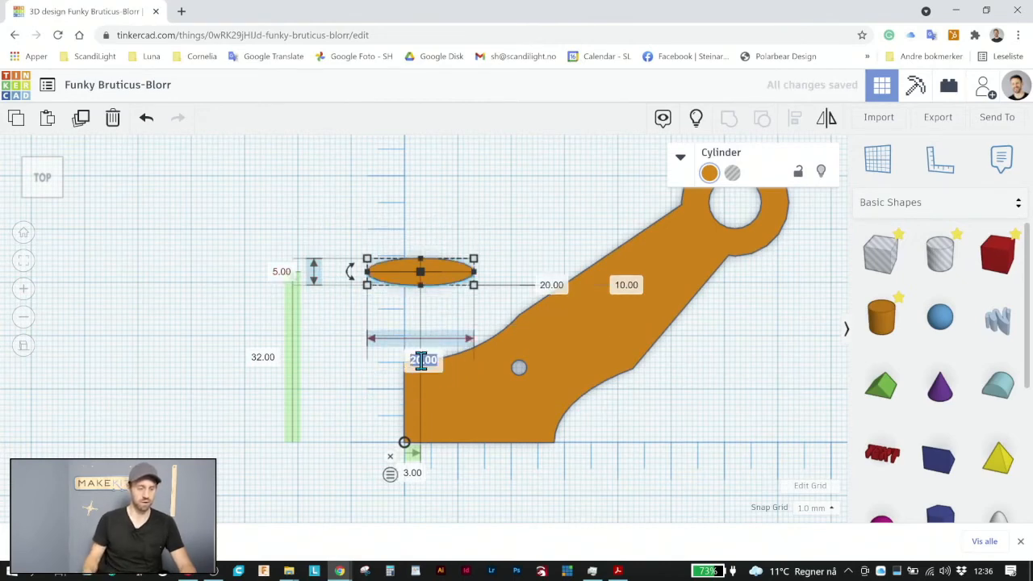
{"action": "type", "text": "5"}
{"action": "key", "text": "Return"}
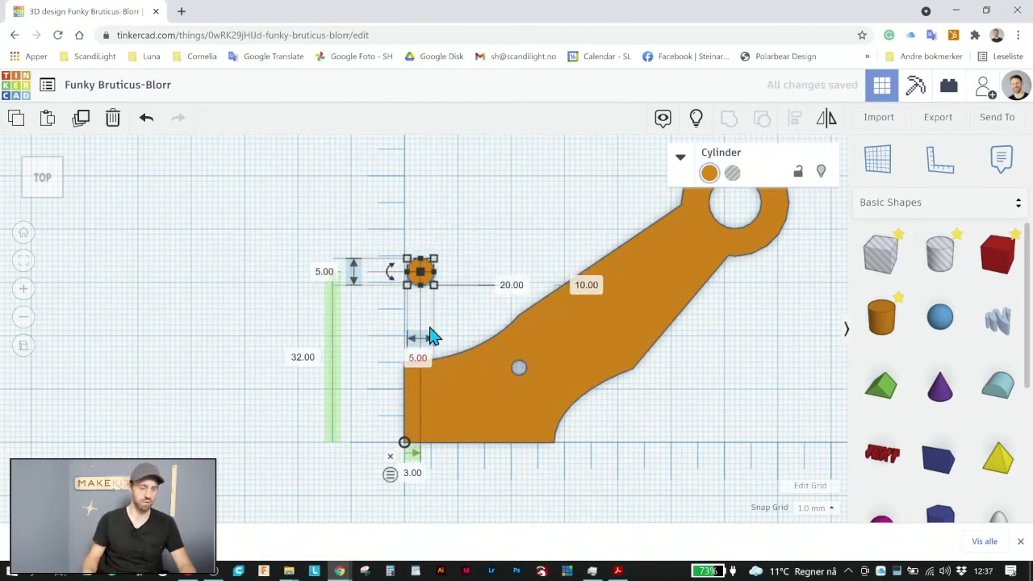
Move the small cylinder just above the arm's upper-left corner, about 19.5 mm up the ruler, and set its horizontal ruler distance to 0
{"action": "left_click", "coordinate": [458, 279]}
{"action": "scroll", "coordinate": [450, 300], "scroll_direction": "up", "scroll_amount": 3}
{"action": "left_click_drag", "start_coordinate": [422, 263], "coordinate": [405, 347]}
{"action": "left_click", "coordinate": [406, 506]}
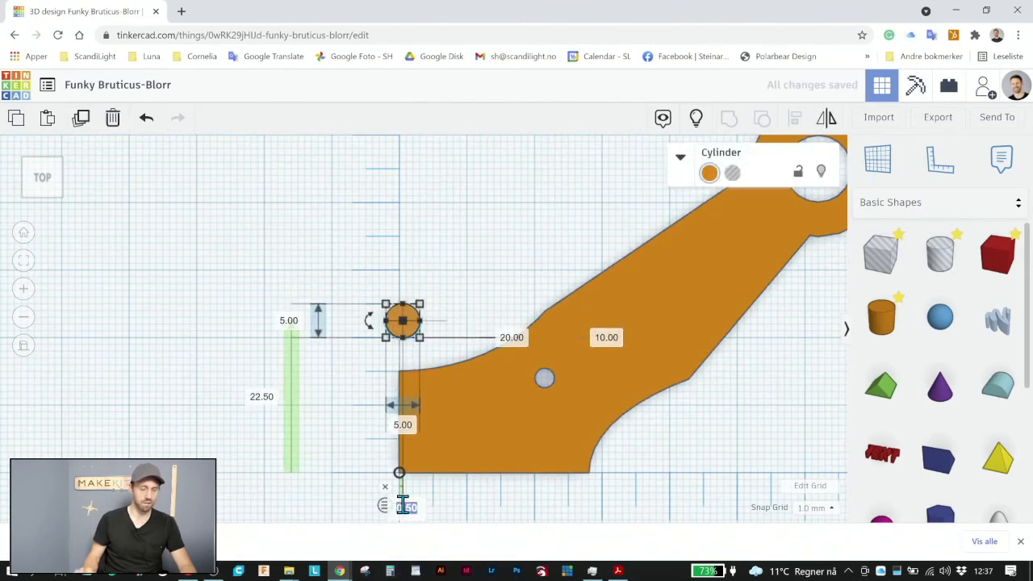
{"action": "type", "text": "0"}
{"action": "key", "text": "Return"}
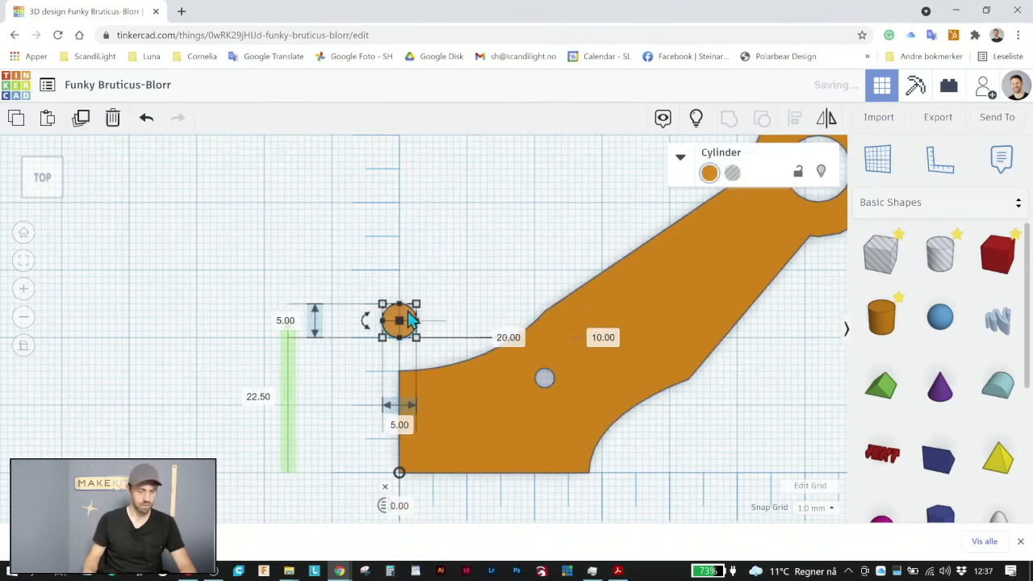
{"action": "left_click_drag", "start_coordinate": [405, 331], "coordinate": [403, 342]}
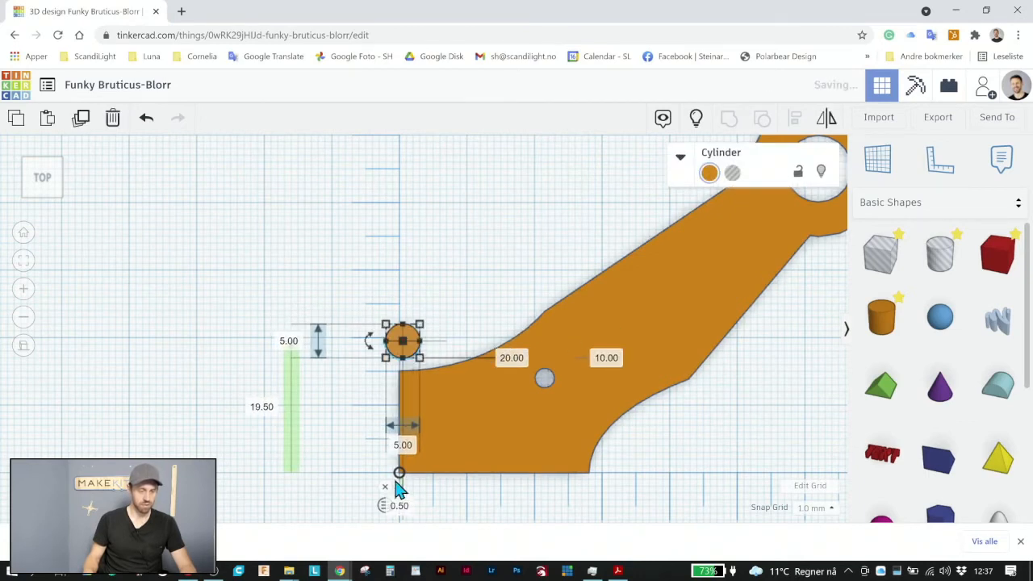
{"action": "left_click", "coordinate": [399, 506]}
{"action": "type", "text": "0"}
{"action": "key", "text": "Return"}
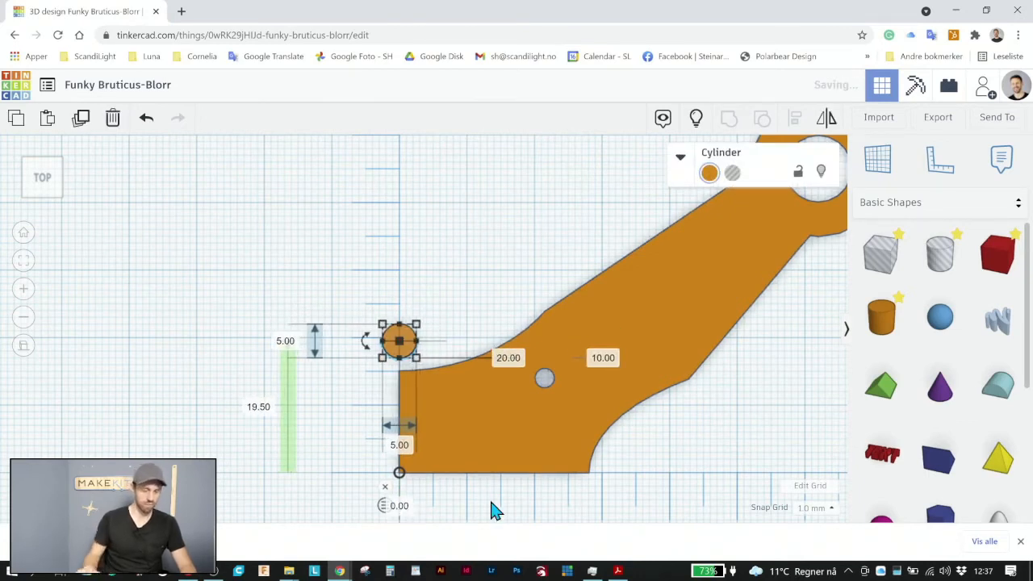
{"action": "left_click", "coordinate": [477, 271]}
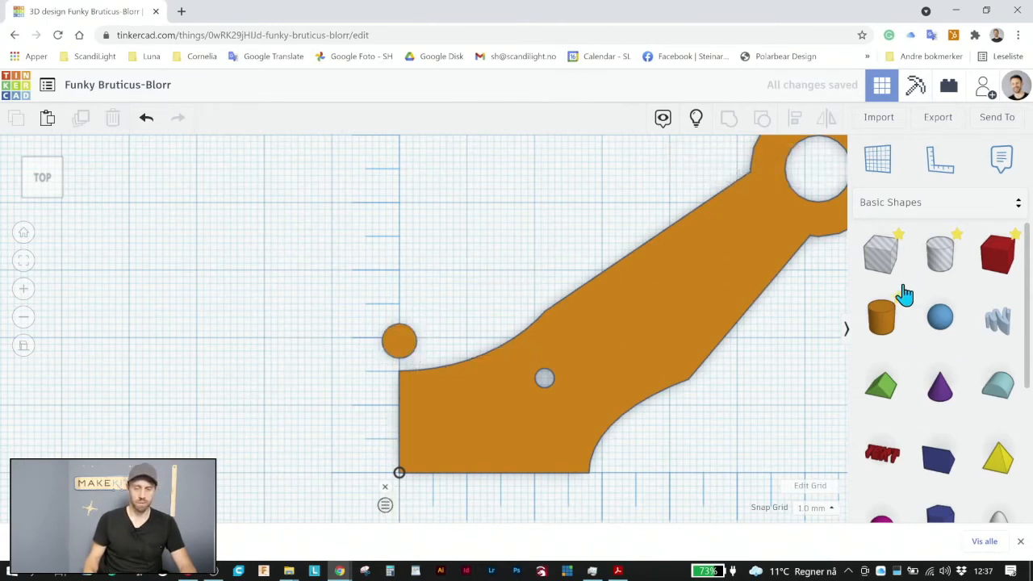
Add a solid box to the left of the arm, 3 mm wide and about 6 mm long
{"action": "left_click_drag", "start_coordinate": [998, 252], "coordinate": [221, 323]}
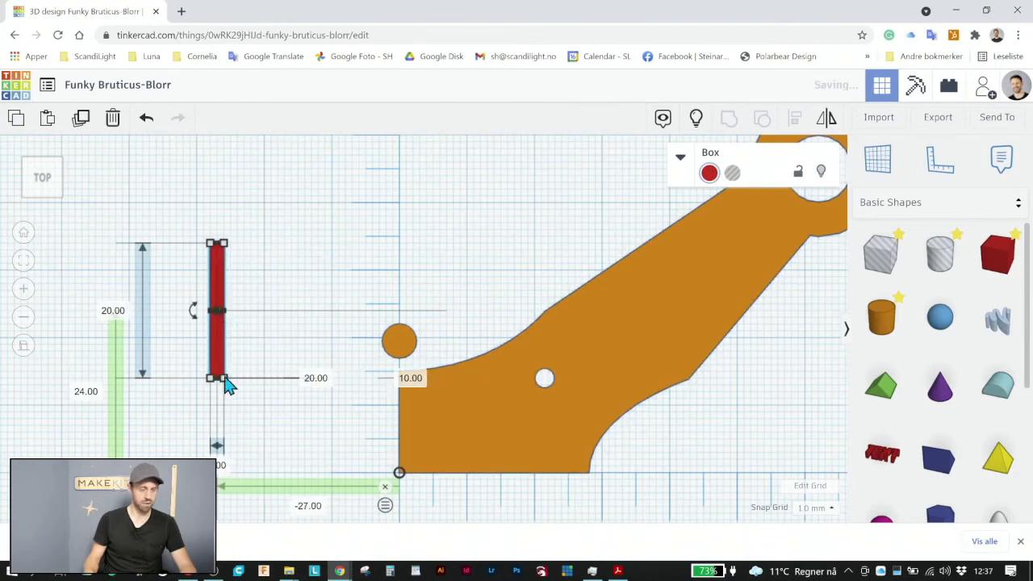
{"action": "left_click", "coordinate": [224, 466]}
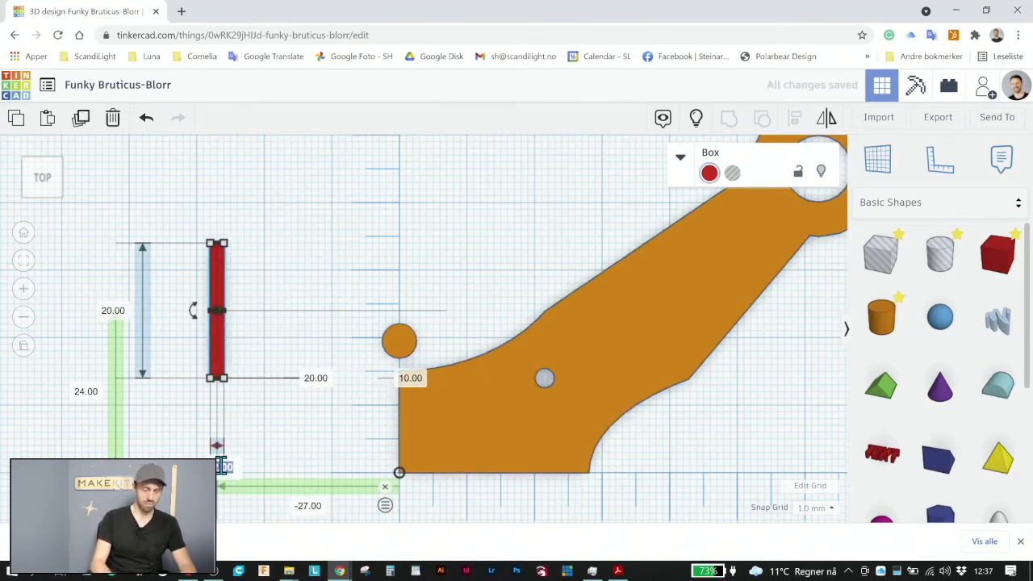
{"action": "type", "text": "3"}
{"action": "key", "text": "Return"}
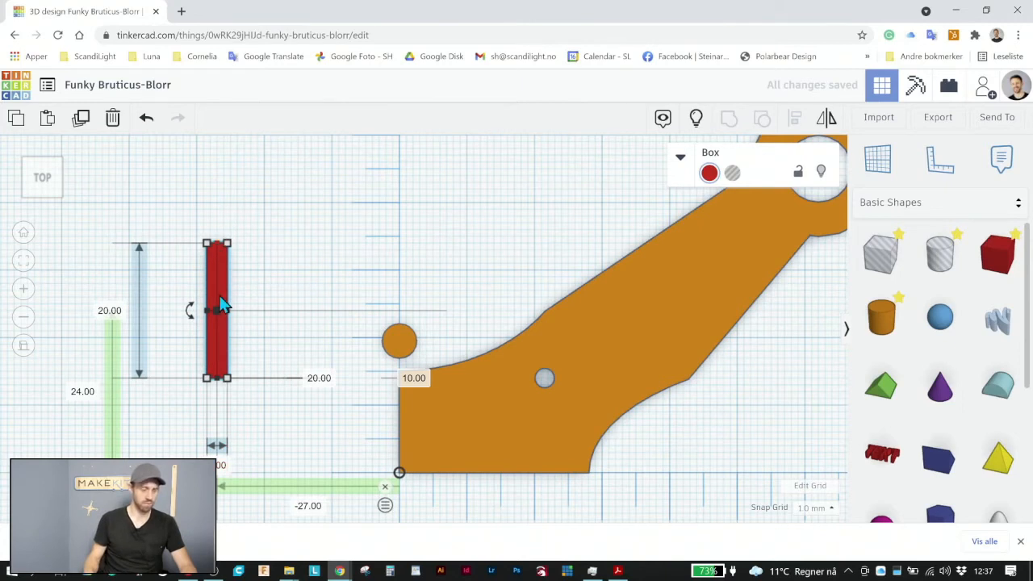
{"action": "left_click_drag", "start_coordinate": [216, 242], "coordinate": [218, 338]}
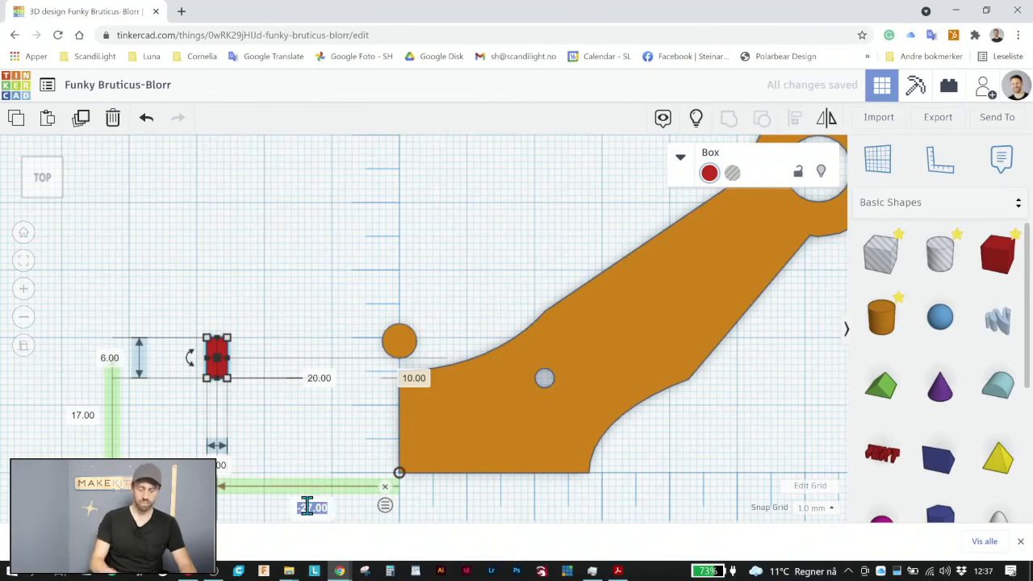
Set the narrow box's horizontal ruler distance to 0 so it bridges the small cylinder and the arm
{"action": "type", "text": "0"}
{"action": "key", "text": "Return"}
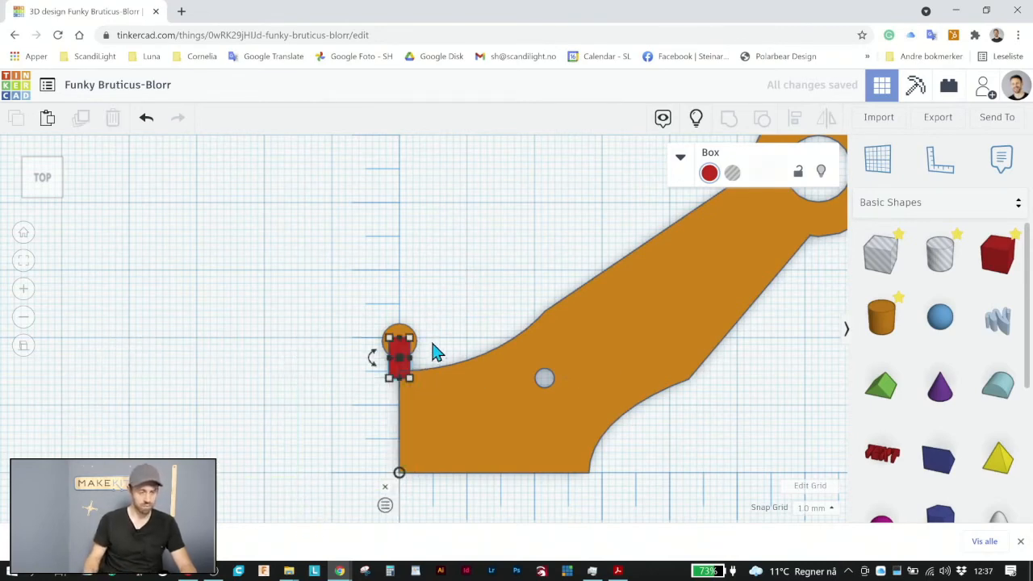
{"action": "left_click", "coordinate": [424, 370]}
Group the arm, the narrow box and the small cylinder into one shape
{"action": "scroll", "coordinate": [424, 367], "scroll_direction": "up", "scroll_amount": 3}
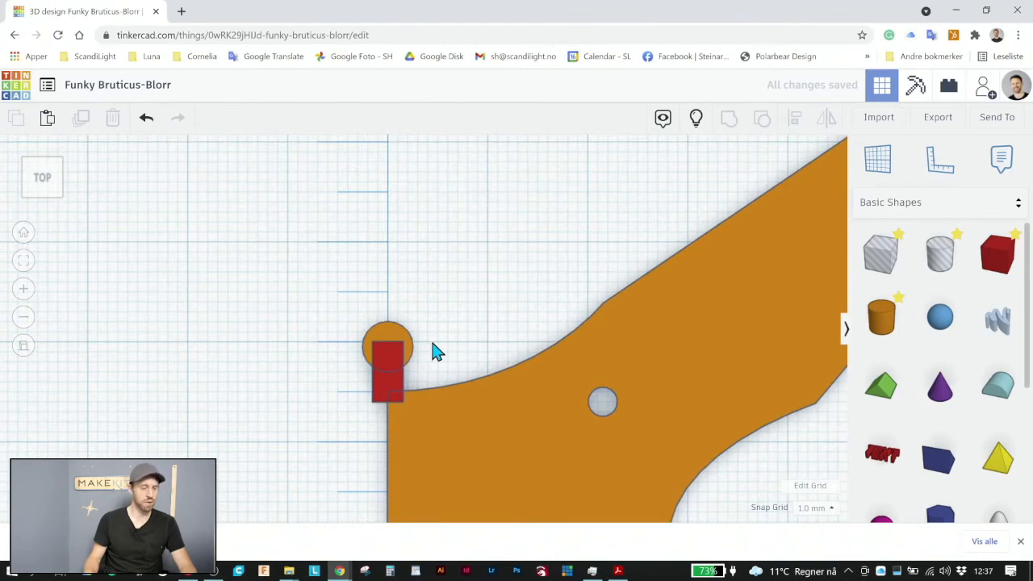
{"action": "left_click_drag", "start_coordinate": [454, 261], "coordinate": [358, 523]}
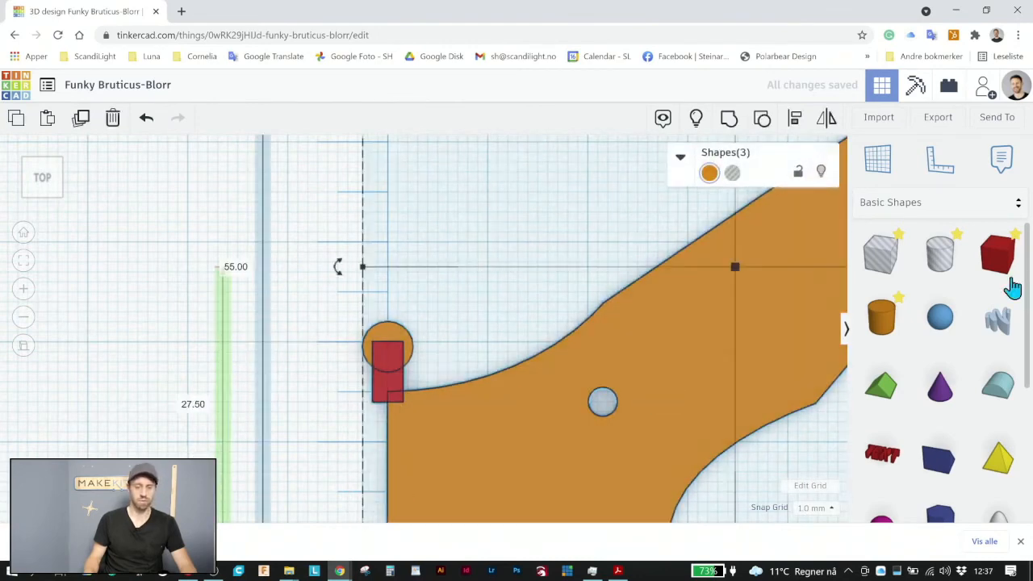
{"action": "left_click", "coordinate": [728, 125]}
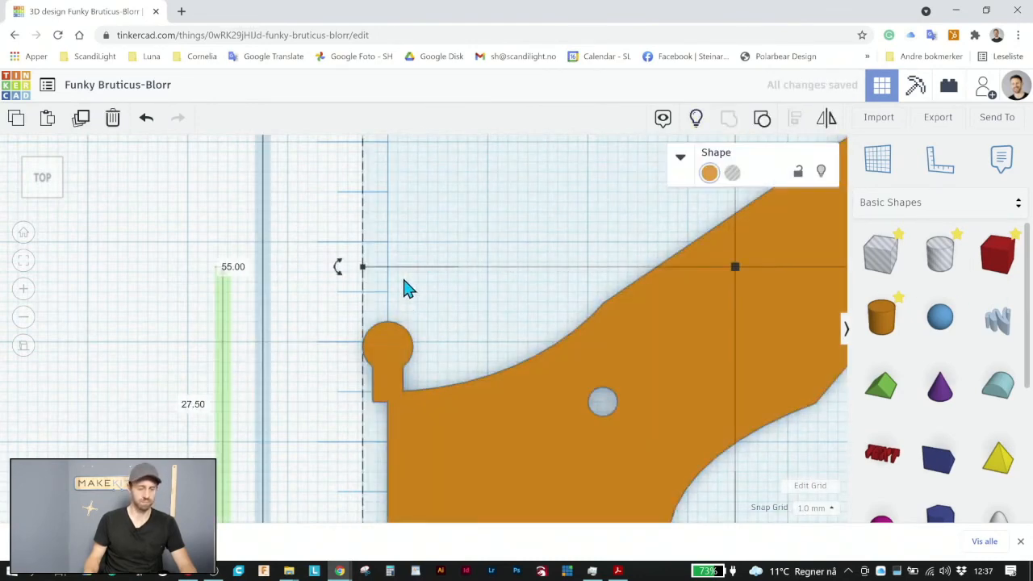
{"action": "left_click", "coordinate": [351, 367]}
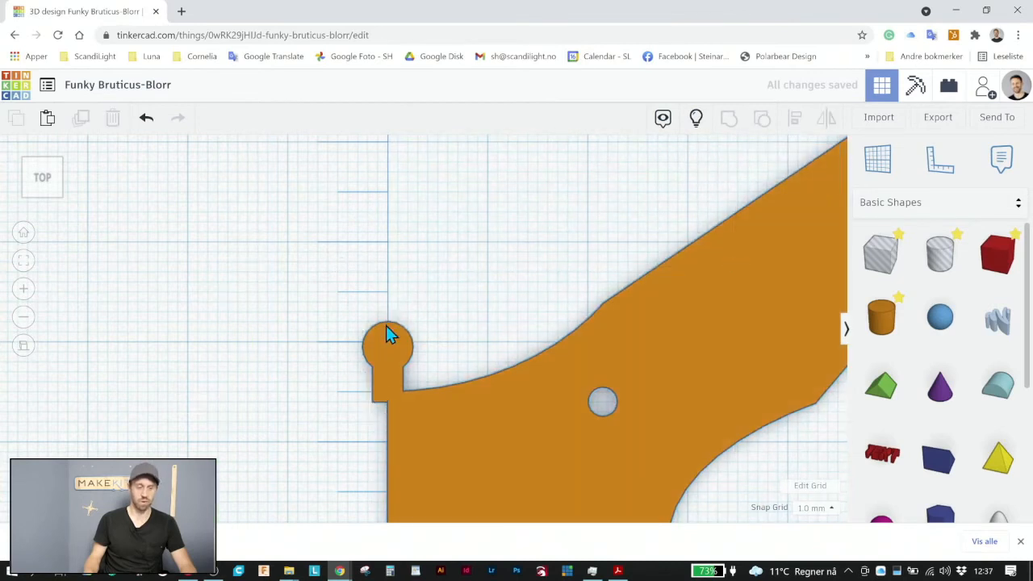
Cut off the half of the knob that overhangs the arm's straight end by grouping the arm with a box hole
{"action": "left_click_drag", "start_coordinate": [883, 267], "coordinate": [297, 343]}
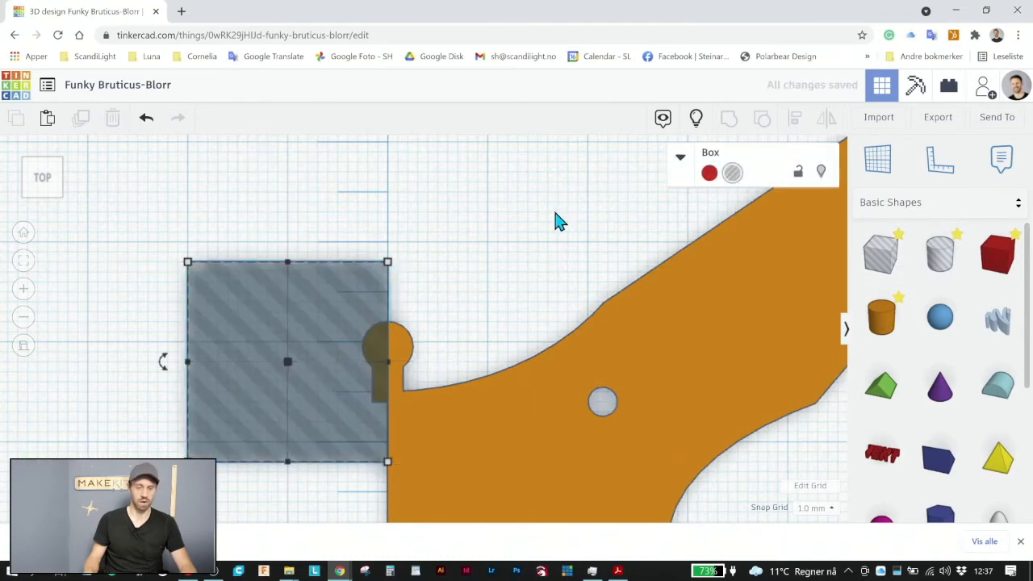
{"action": "left_click_drag", "start_coordinate": [520, 219], "coordinate": [291, 496]}
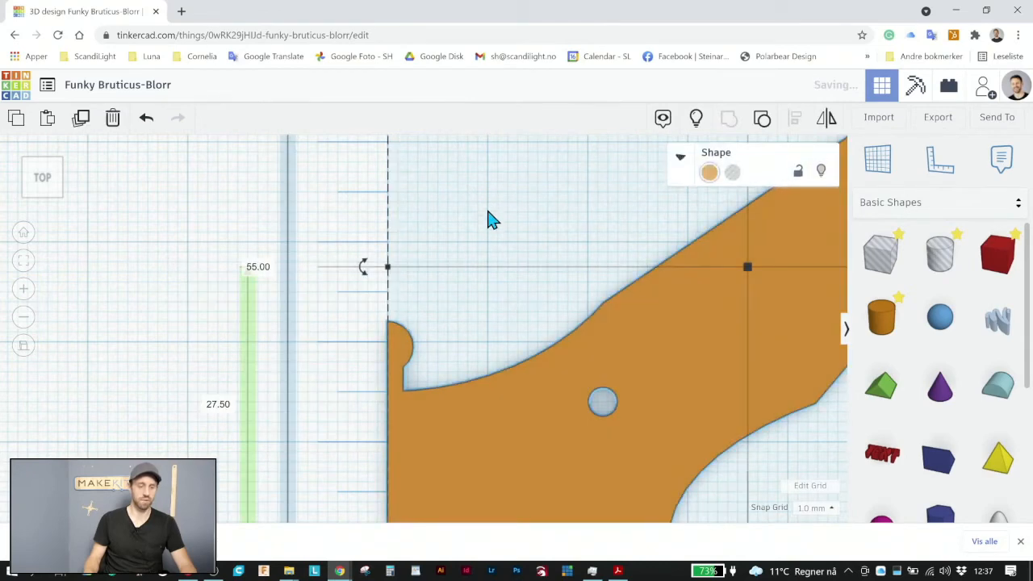
{"action": "left_click", "coordinate": [491, 240]}
{"action": "scroll", "coordinate": [496, 243], "scroll_direction": "down", "scroll_amount": 5}
{"action": "scroll", "coordinate": [504, 322], "scroll_direction": "down", "scroll_amount": 3}
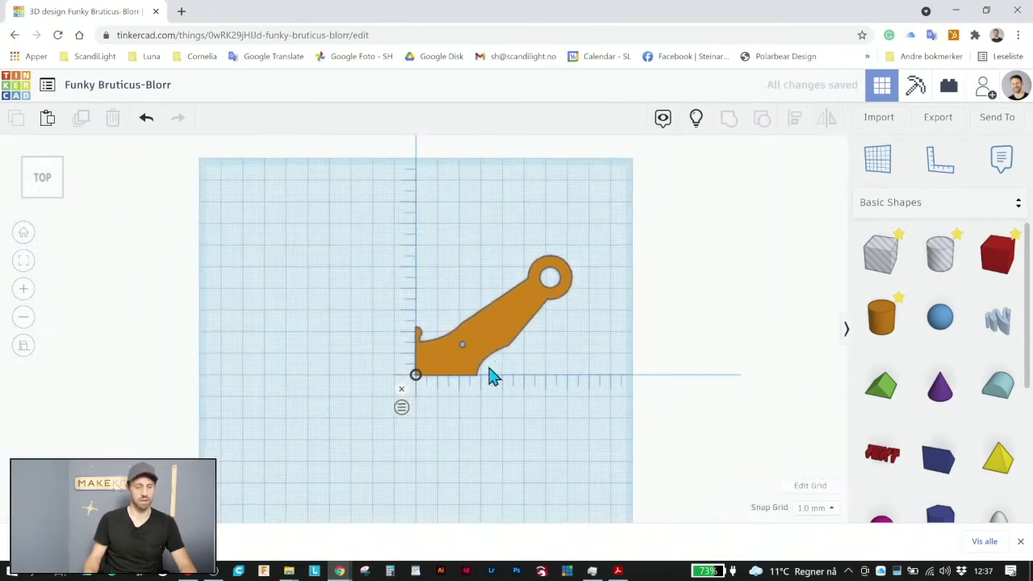
{"action": "scroll", "coordinate": [511, 355], "scroll_direction": "up", "scroll_amount": 2}
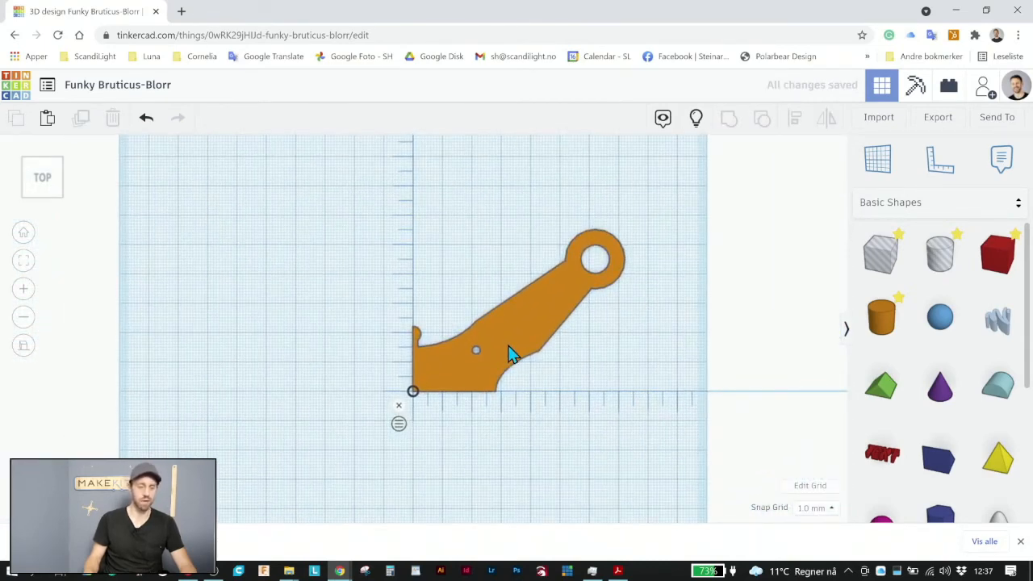
Paste a copy of the arm and mirror the copy horizontally
{"action": "left_click", "coordinate": [510, 355]}
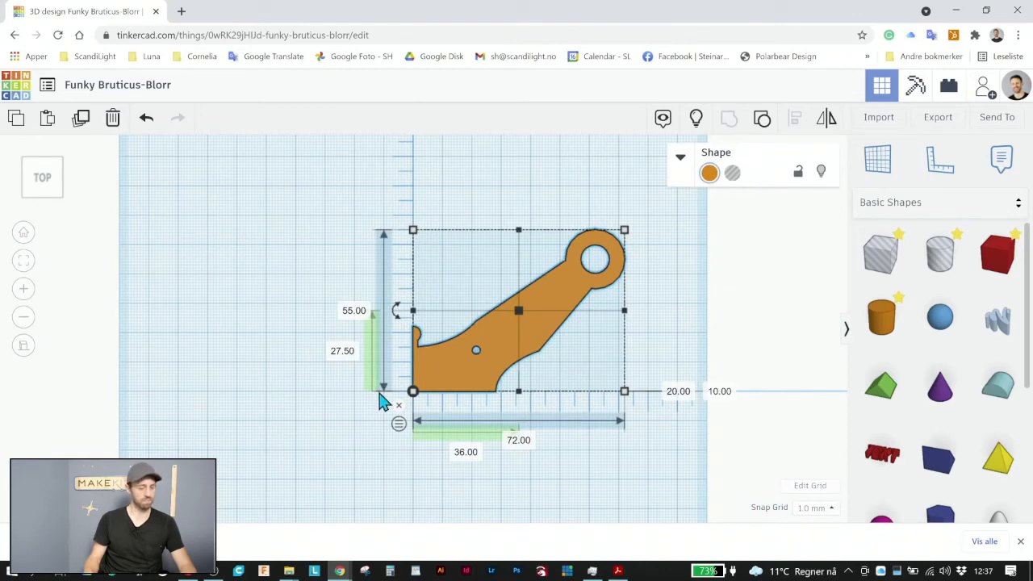
{"action": "scroll", "coordinate": [448, 407], "scroll_direction": "up", "scroll_amount": 2}
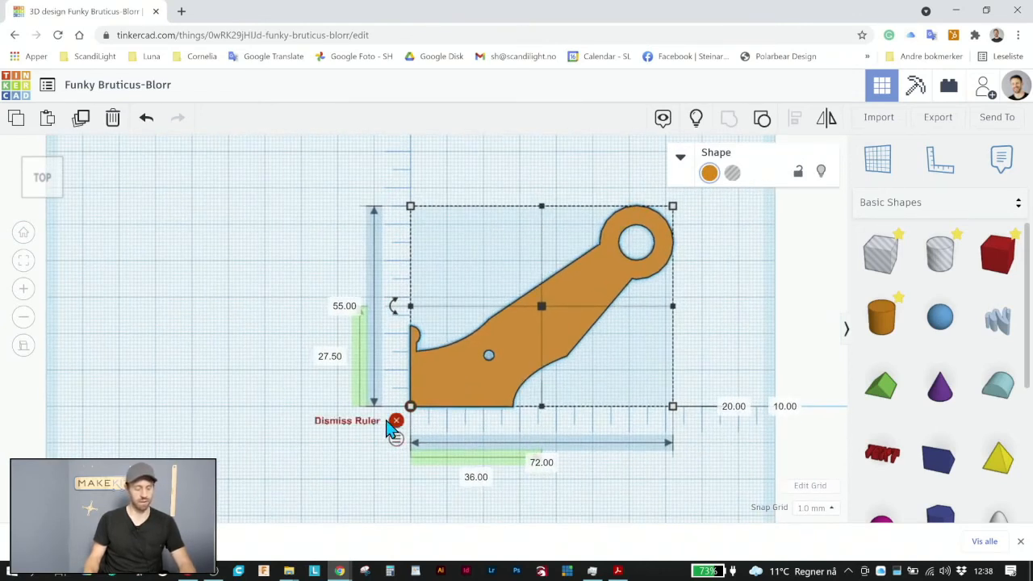
{"action": "left_click", "coordinate": [46, 119]}
{"action": "left_click_drag", "start_coordinate": [654, 353], "coordinate": [249, 323]}
{"action": "left_click_drag", "start_coordinate": [343, 325], "coordinate": [338, 299]}
{"action": "left_click", "coordinate": [827, 119]}
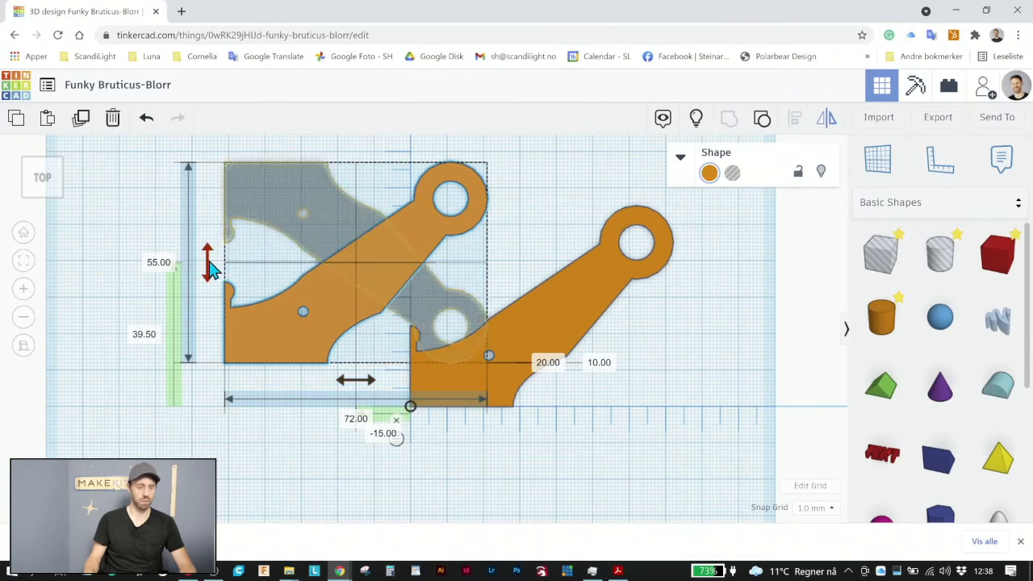
{"action": "left_click", "coordinate": [371, 388]}
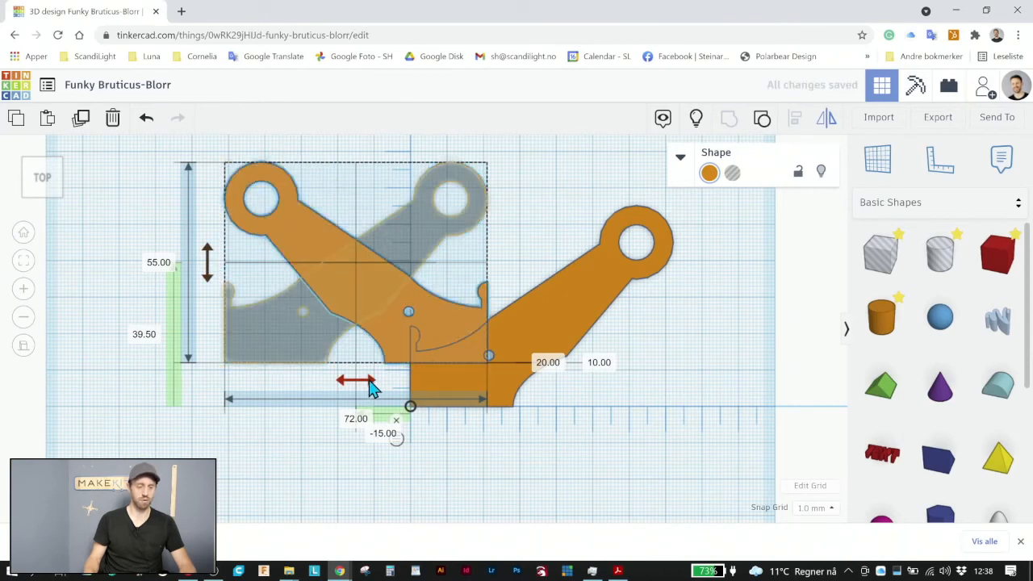
{"action": "left_click", "coordinate": [724, 363]}
Move the mirrored arm so its straight end and half knob meet the original arm at the ruler's origin
{"action": "left_click_drag", "start_coordinate": [349, 319], "coordinate": [291, 339]}
{"action": "scroll", "coordinate": [443, 386], "scroll_direction": "up", "scroll_amount": 3}
{"action": "scroll", "coordinate": [380, 388], "scroll_direction": "up", "scroll_amount": 5}
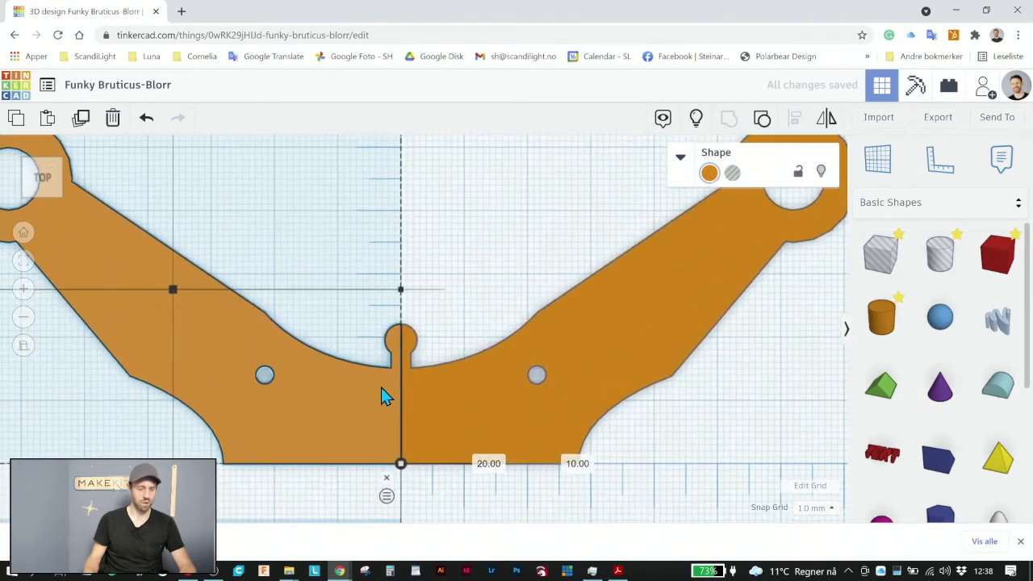
{"action": "scroll", "coordinate": [380, 391], "scroll_direction": "up", "scroll_amount": 3}
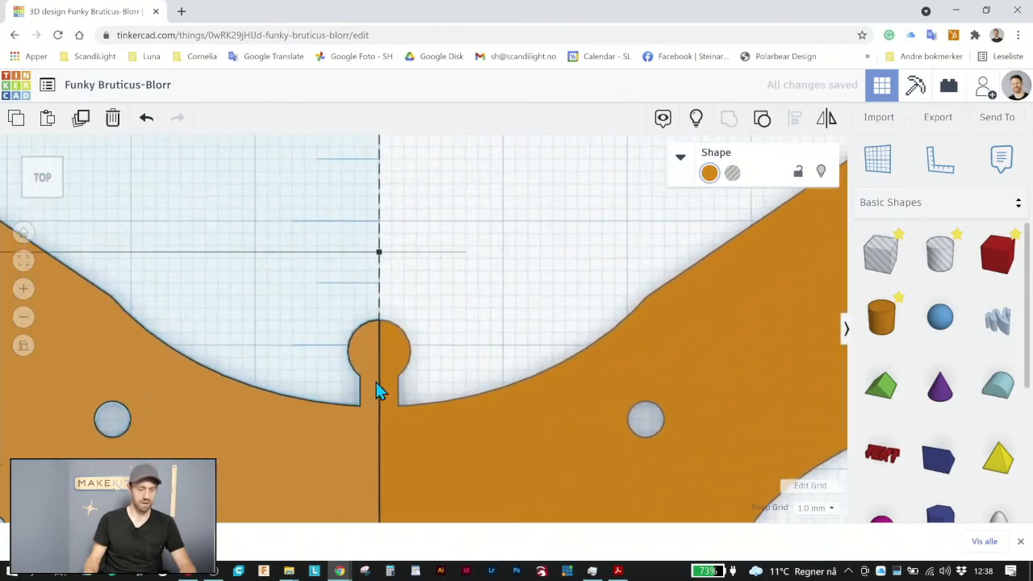
{"action": "middle_click_drag", "start_coordinate": [436, 361], "coordinate": [529, 193]}
{"action": "scroll", "coordinate": [364, 406], "scroll_direction": "up", "scroll_amount": 3}
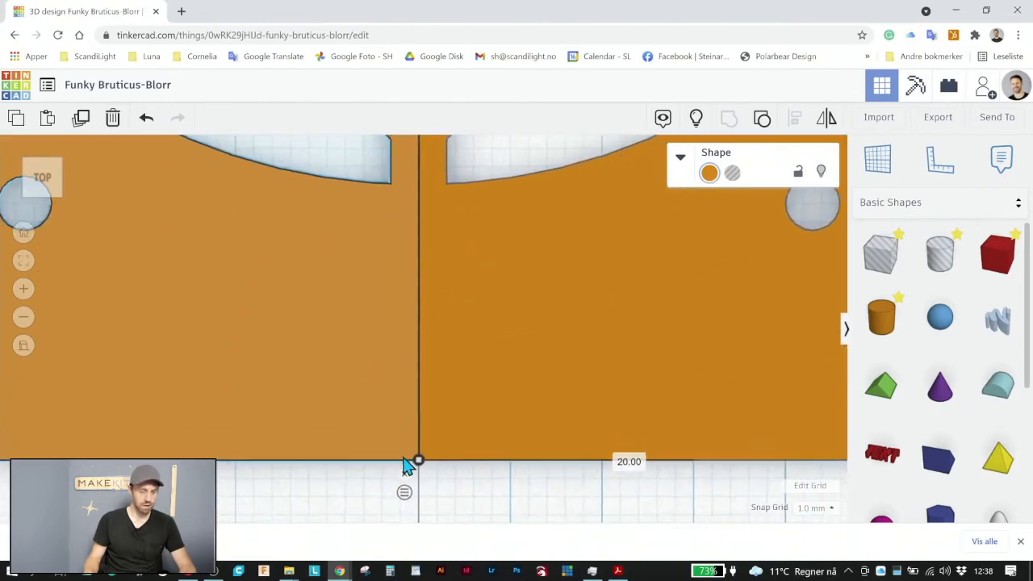
{"action": "scroll", "coordinate": [386, 430], "scroll_direction": "down", "scroll_amount": 5}
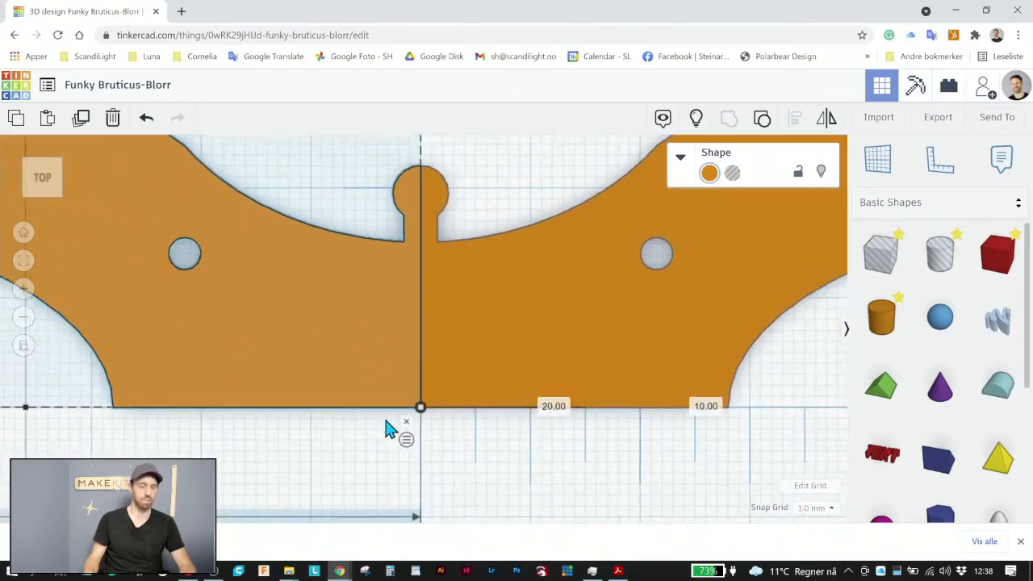
Compare the ruler distances of the two arm halves, switching the ruler between midpoint and endpoint measurement
{"action": "left_click", "coordinate": [407, 423]}
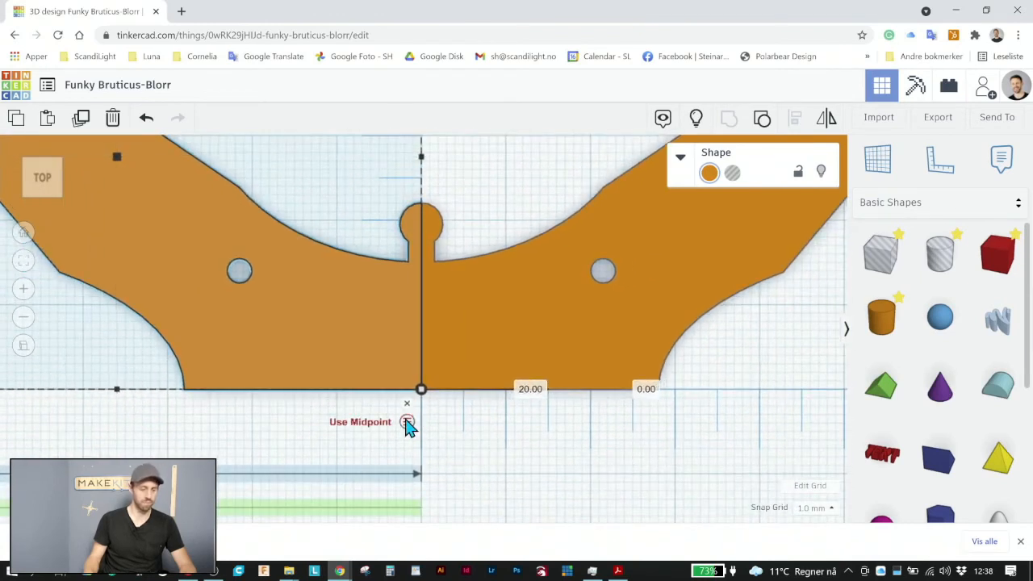
{"action": "left_click", "coordinate": [407, 422]}
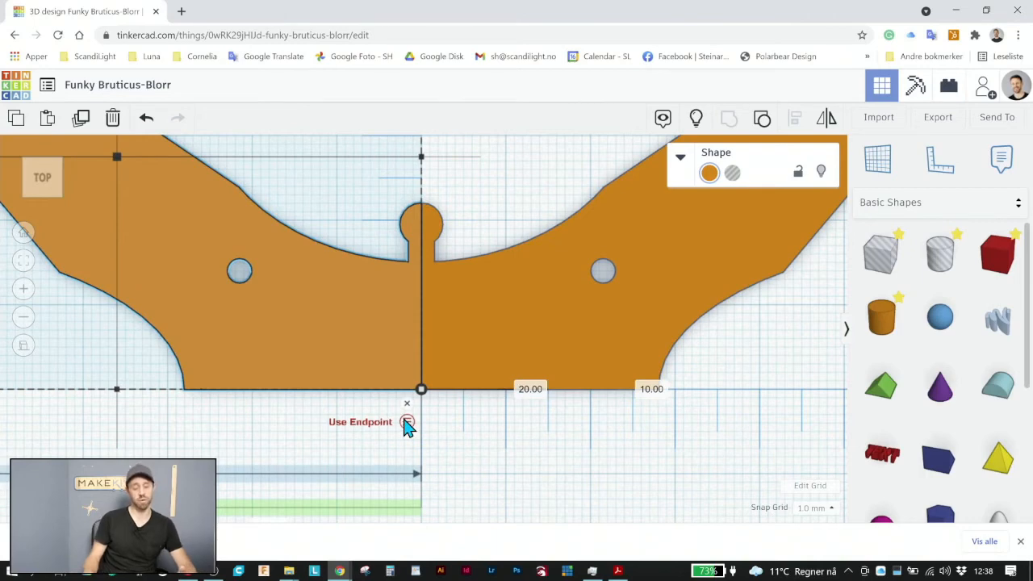
{"action": "scroll", "coordinate": [418, 444], "scroll_direction": "down", "scroll_amount": 3}
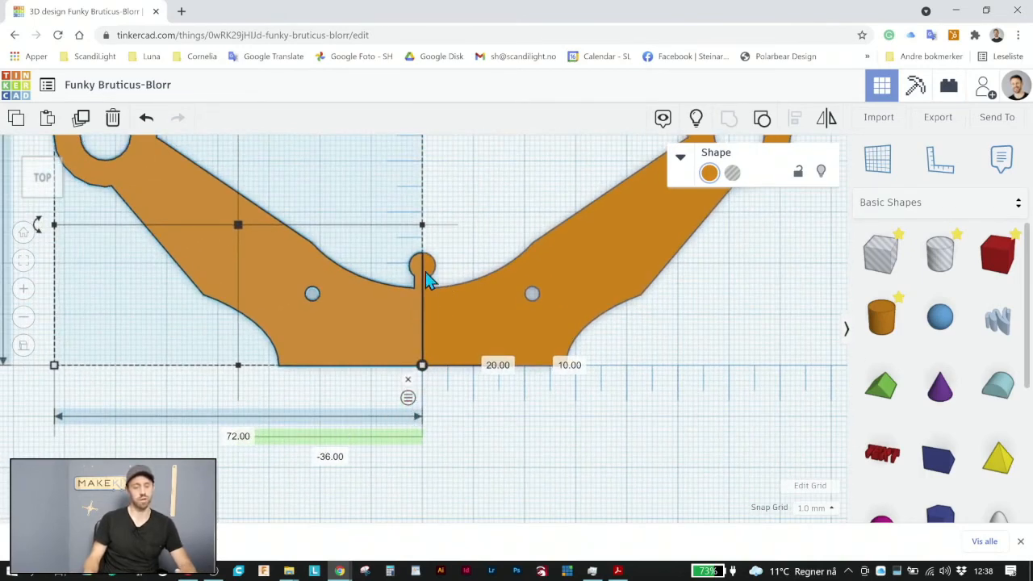
{"action": "left_click", "coordinate": [410, 400]}
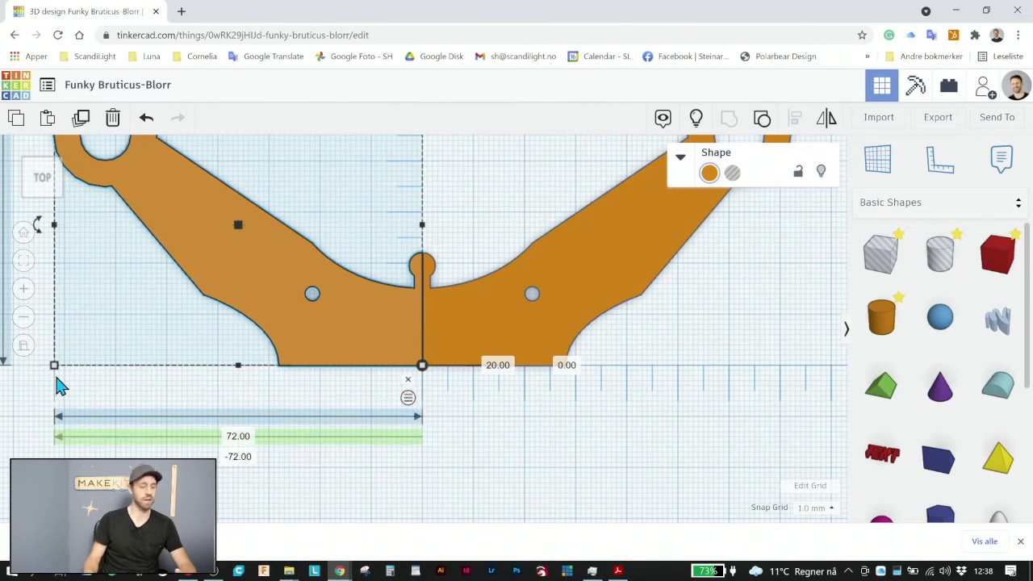
{"action": "left_click", "coordinate": [503, 315]}
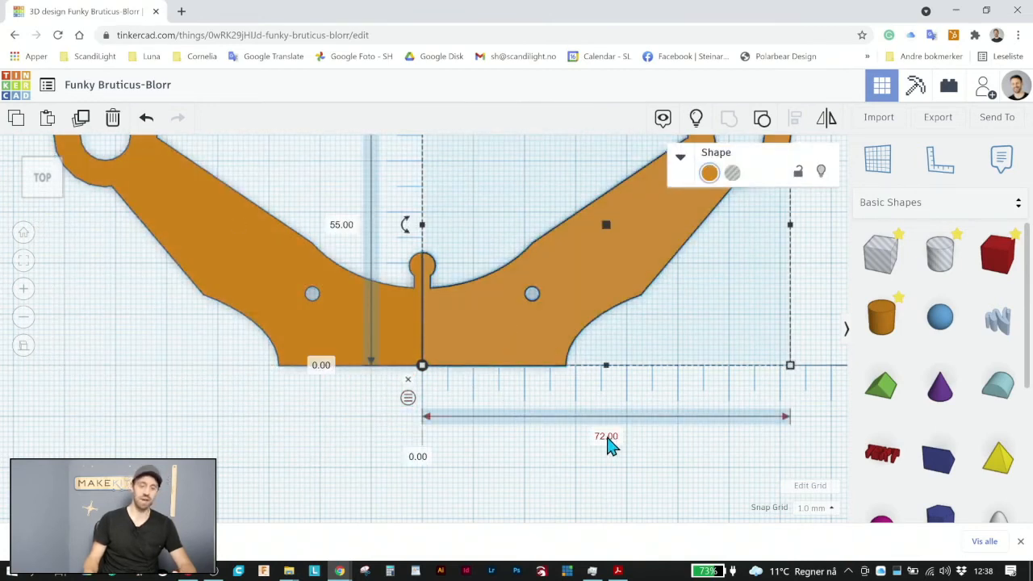
{"action": "left_click", "coordinate": [408, 399]}
{"action": "left_click", "coordinate": [408, 399]}
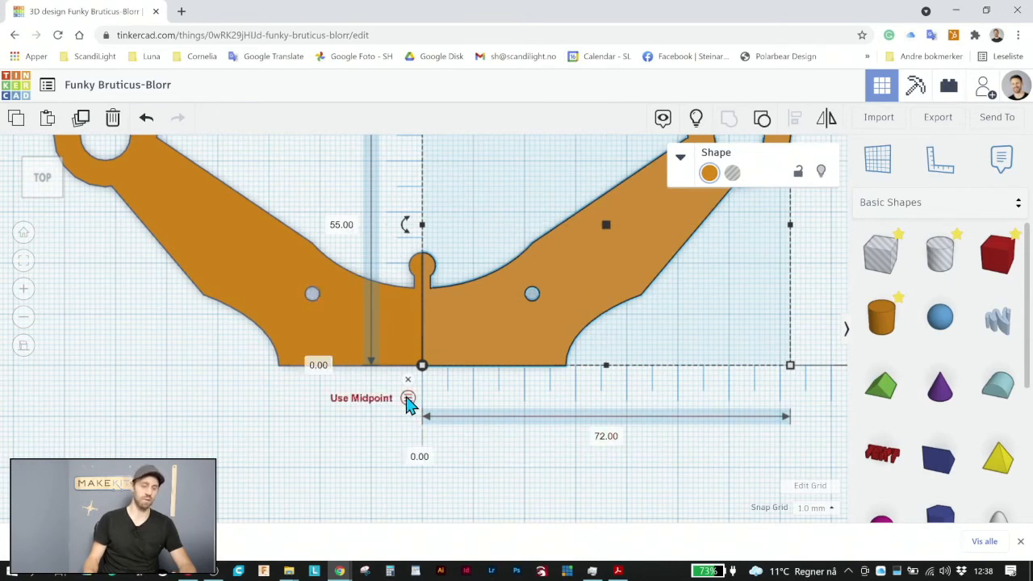
{"action": "left_click", "coordinate": [308, 328]}
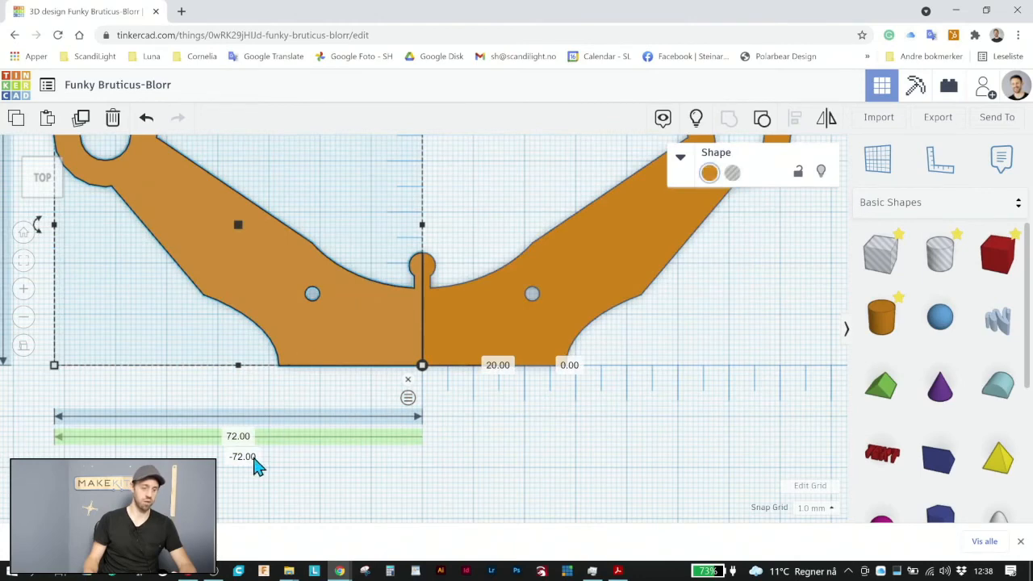
Group the original arm and its mirrored copy into one shape
{"action": "scroll", "coordinate": [330, 427], "scroll_direction": "down", "scroll_amount": 2}
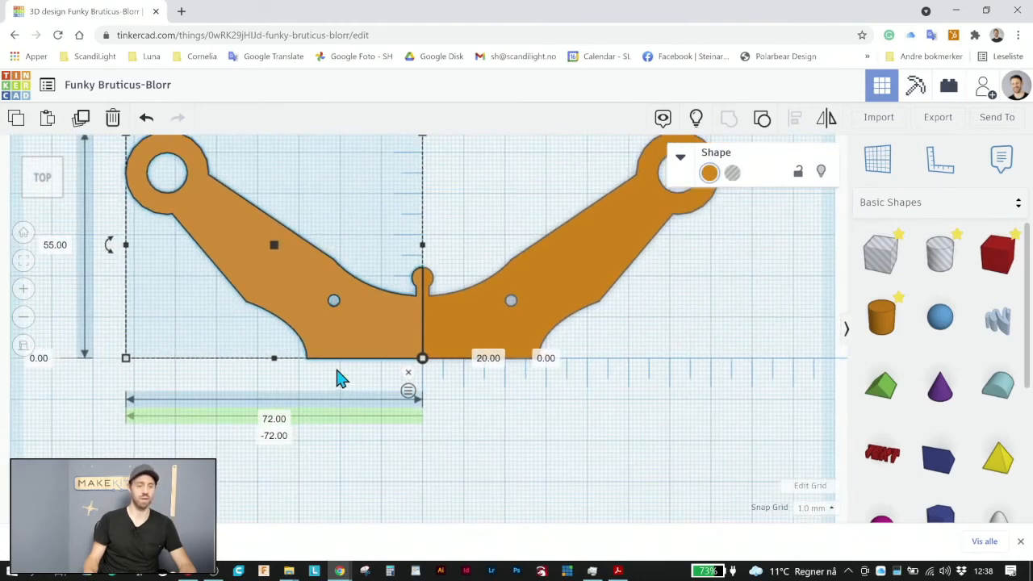
{"action": "scroll", "coordinate": [348, 381], "scroll_direction": "down", "scroll_amount": 1}
{"action": "left_click", "coordinate": [523, 433]}
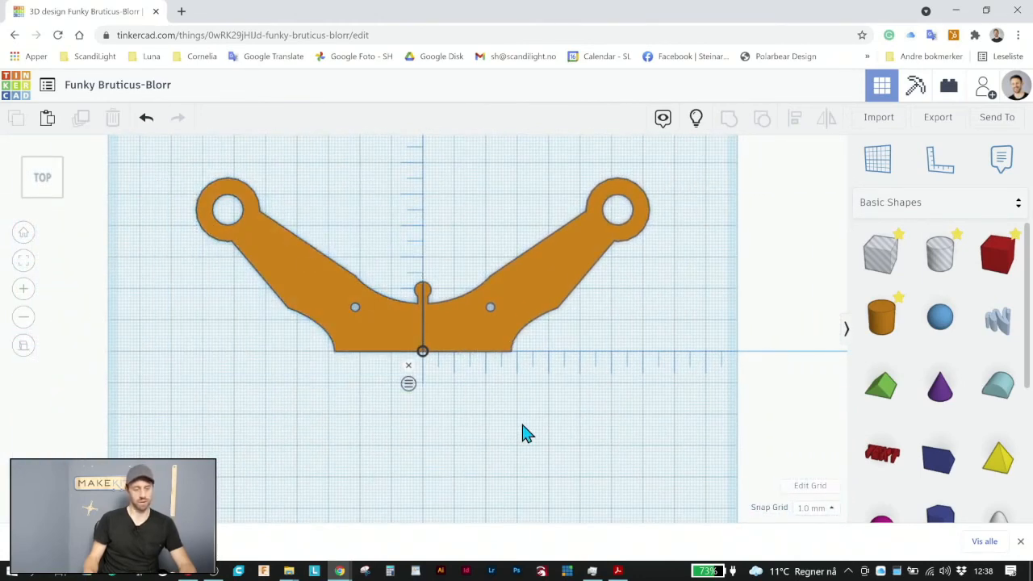
{"action": "left_click_drag", "start_coordinate": [406, 304], "coordinate": [355, 266]}
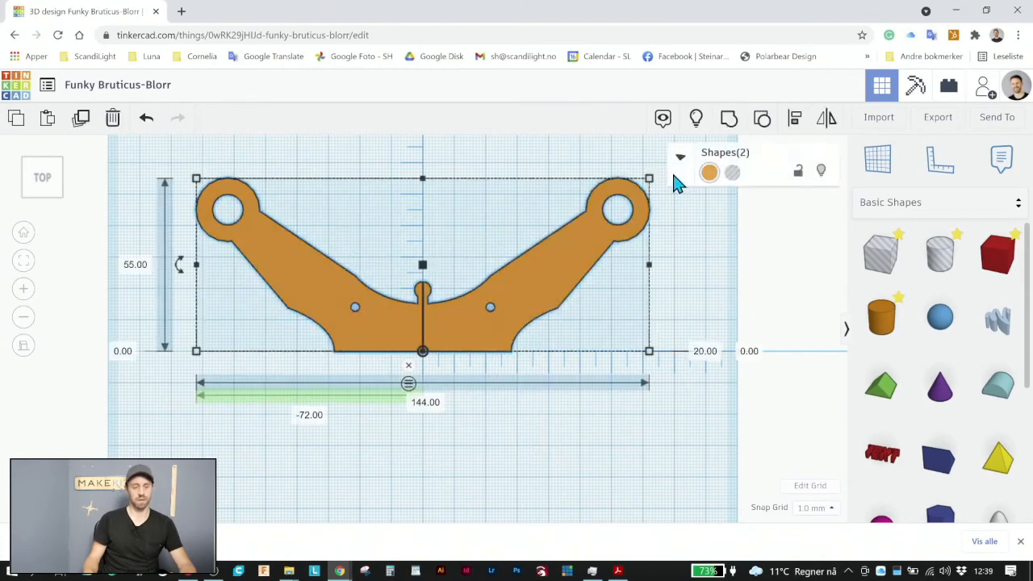
{"action": "left_click", "coordinate": [729, 123]}
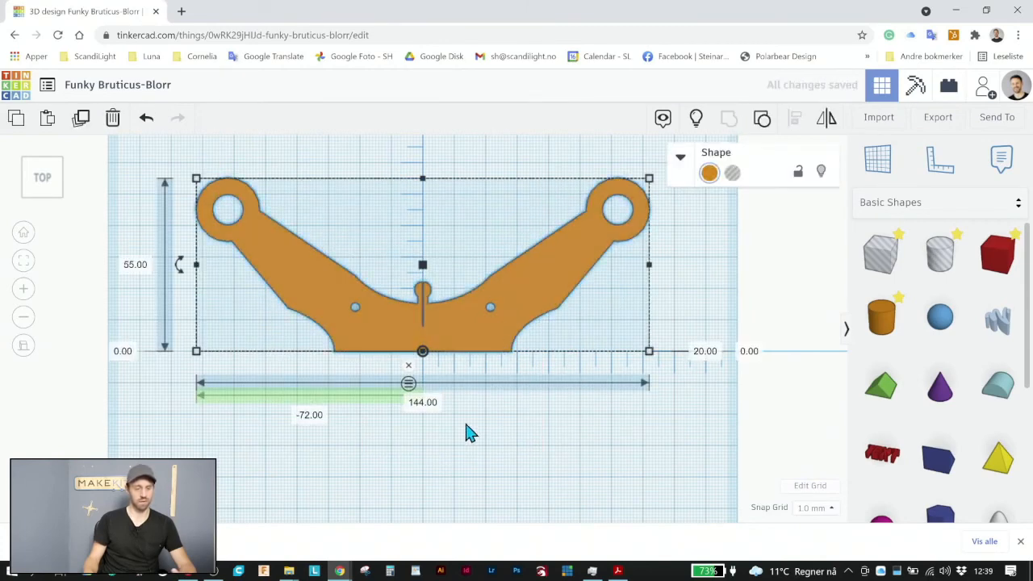
Add a solid box over the seam between the arm halves, 1 mm wide and 20 mm long
{"action": "left_click", "coordinate": [417, 354]}
{"action": "scroll", "coordinate": [425, 315], "scroll_direction": "up", "scroll_amount": 5}
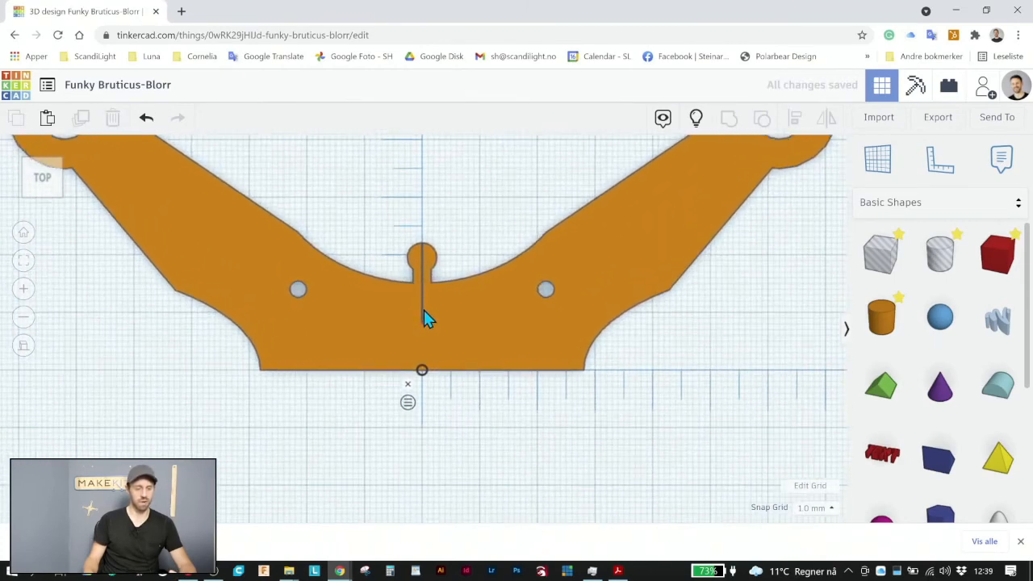
{"action": "scroll", "coordinate": [423, 299], "scroll_direction": "up", "scroll_amount": 2}
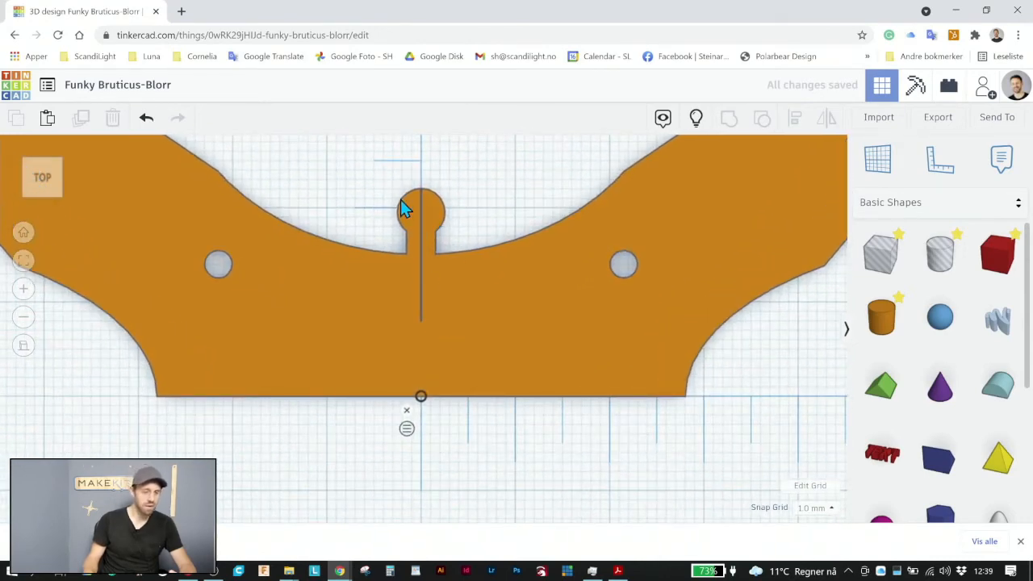
{"action": "scroll", "coordinate": [405, 209], "scroll_direction": "up", "scroll_amount": 5}
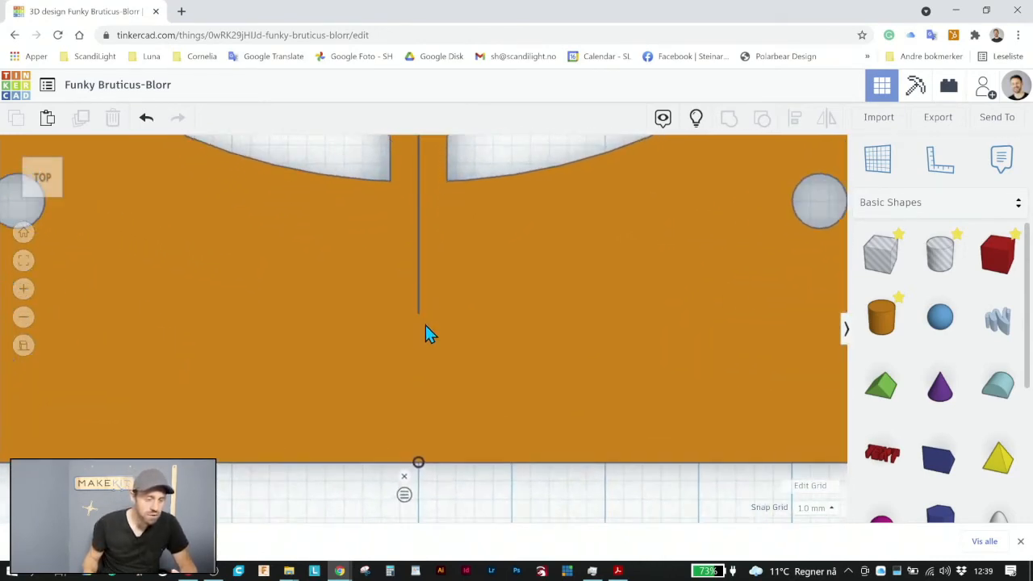
{"action": "scroll", "coordinate": [425, 325], "scroll_direction": "down", "scroll_amount": 5}
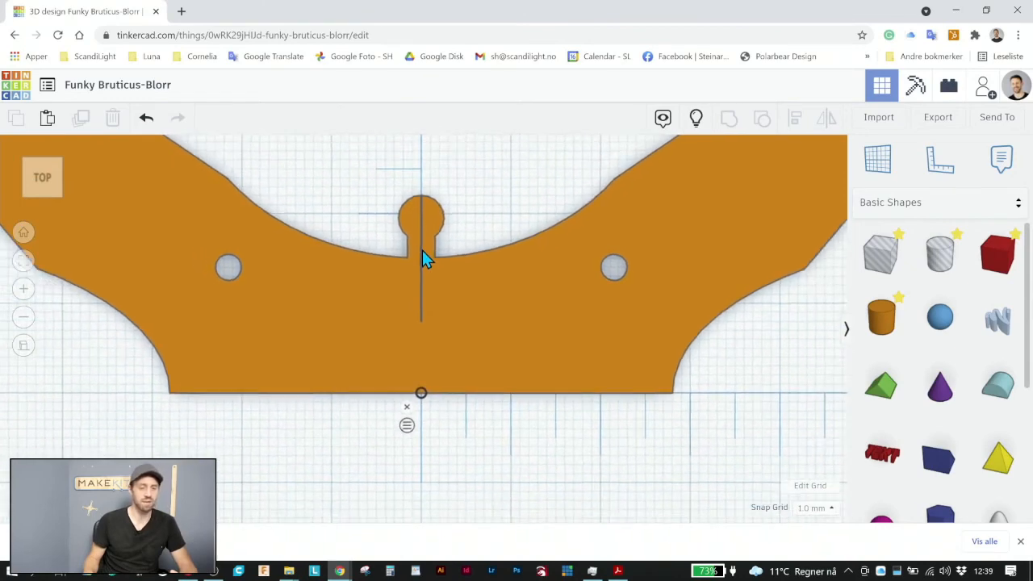
{"action": "scroll", "coordinate": [421, 315], "scroll_direction": "down", "scroll_amount": 1}
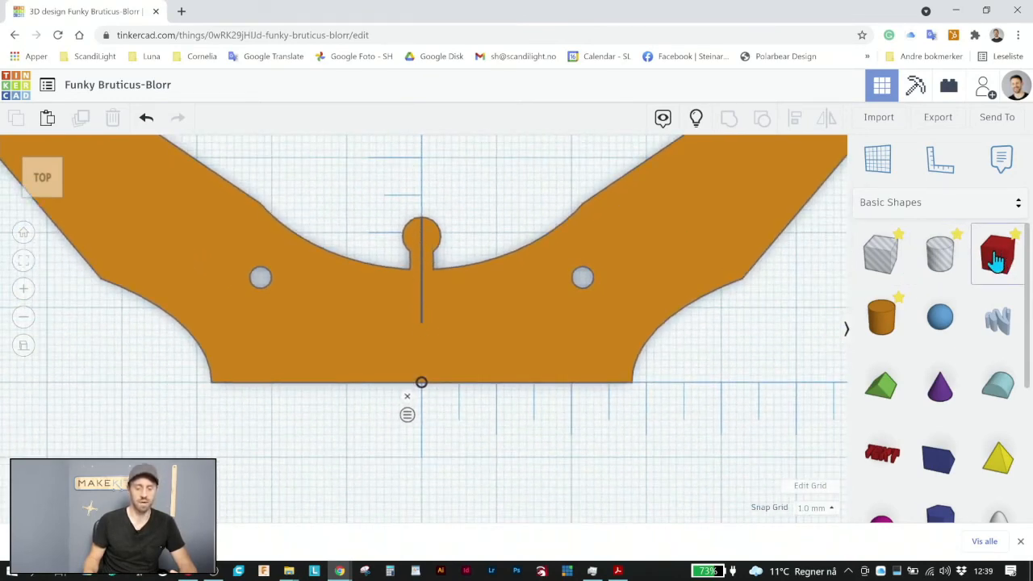
{"action": "left_click_drag", "start_coordinate": [998, 253], "coordinate": [444, 323]}
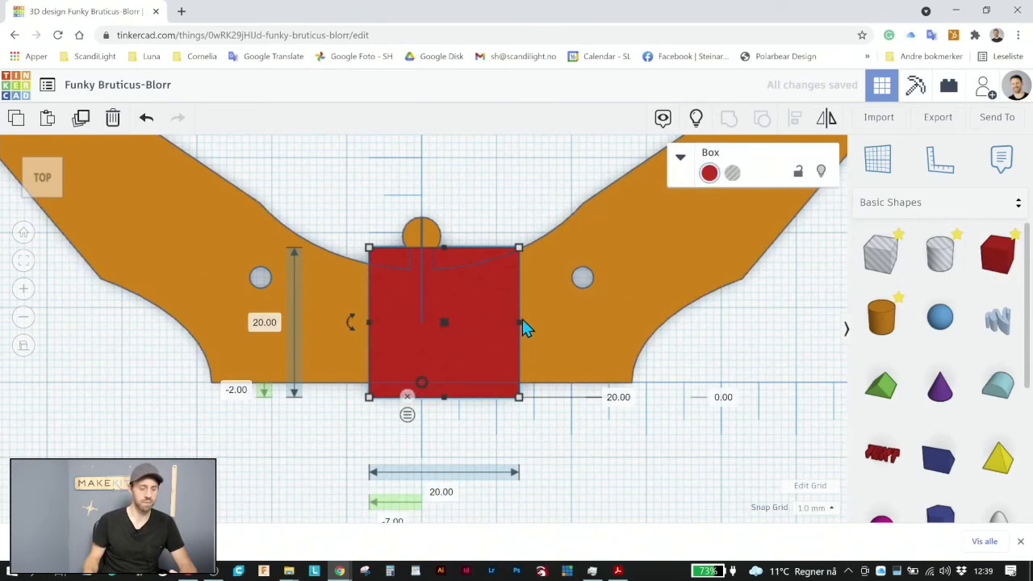
{"action": "left_click_drag", "start_coordinate": [519, 323], "coordinate": [419, 329]}
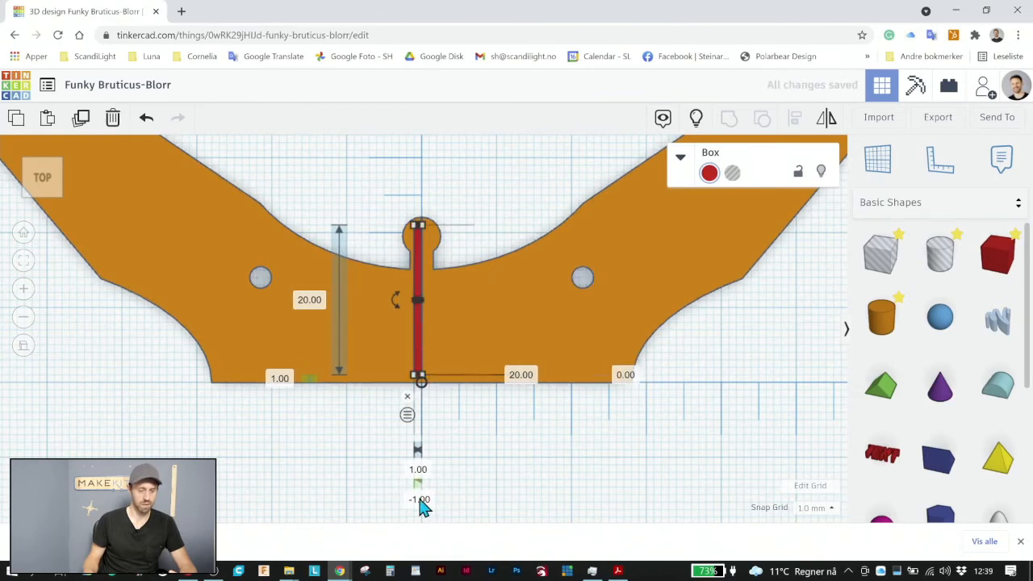
Centre the 1 mm box on the seam by measuring from its midpoint and setting its horizontal ruler distance to 0
{"action": "type", "text": "0"}
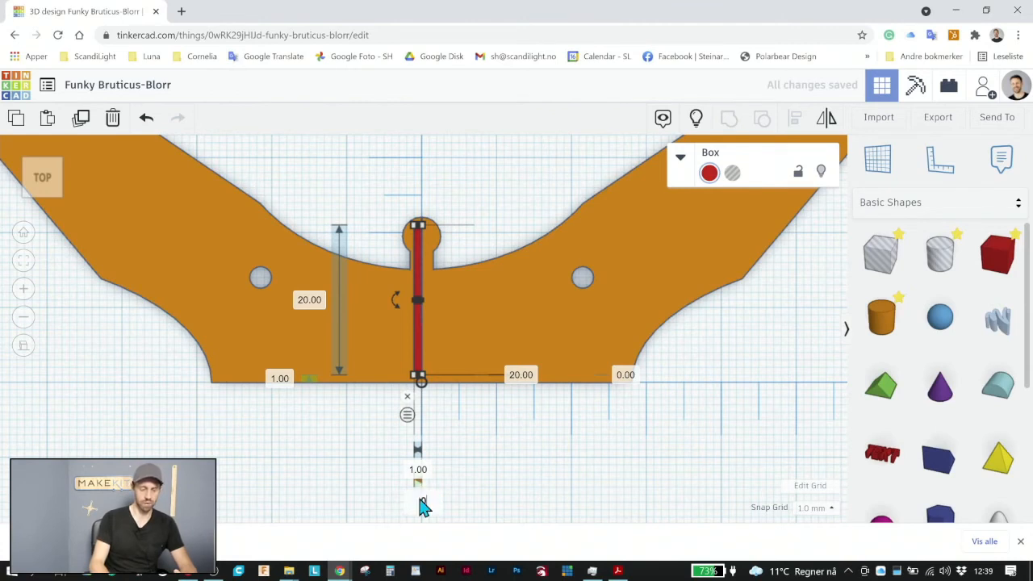
{"action": "key", "text": "Return"}
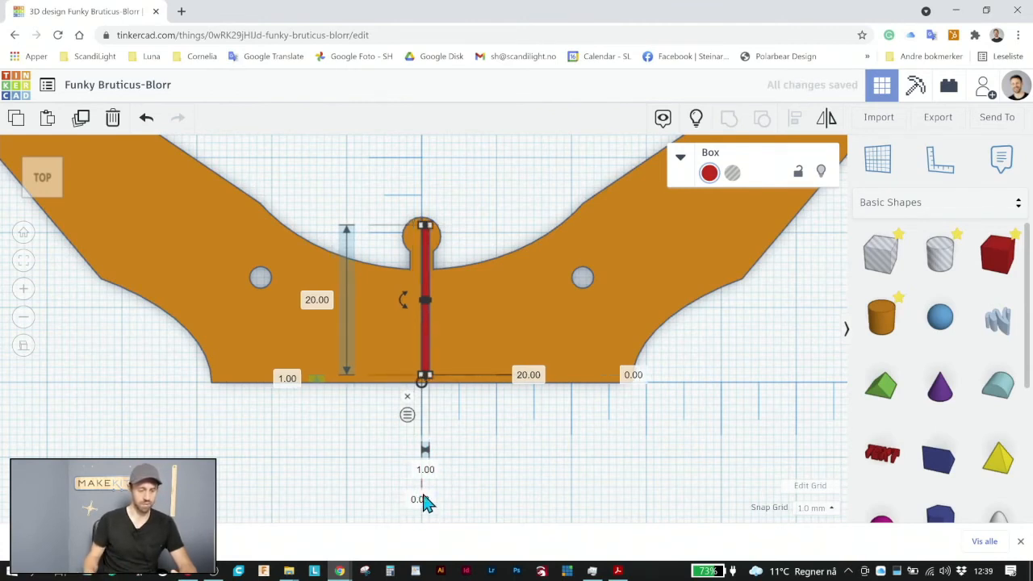
{"action": "left_click", "coordinate": [422, 446]}
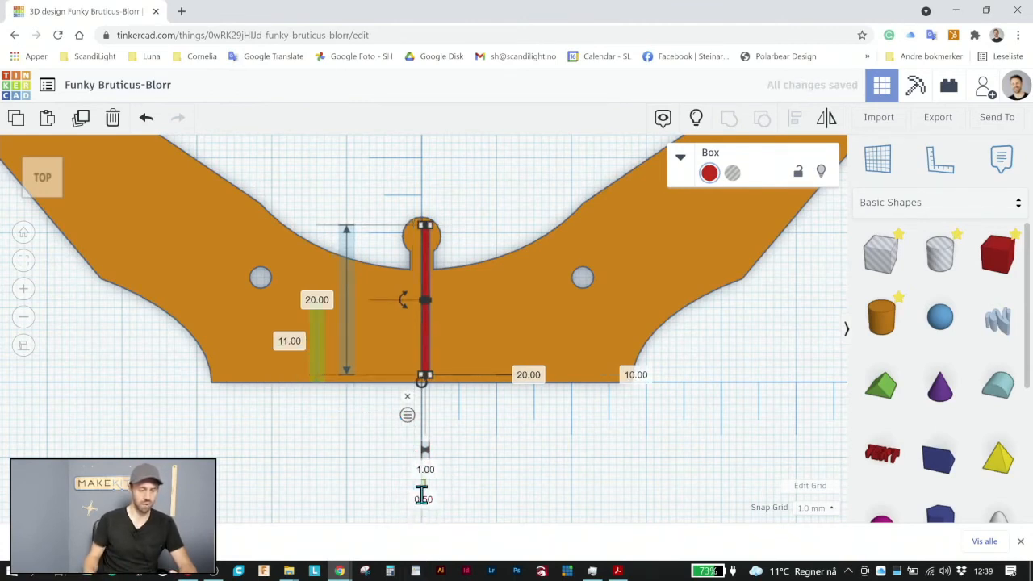
{"action": "left_click", "coordinate": [422, 499]}
{"action": "type", "text": "0"}
{"action": "key", "text": "Return"}
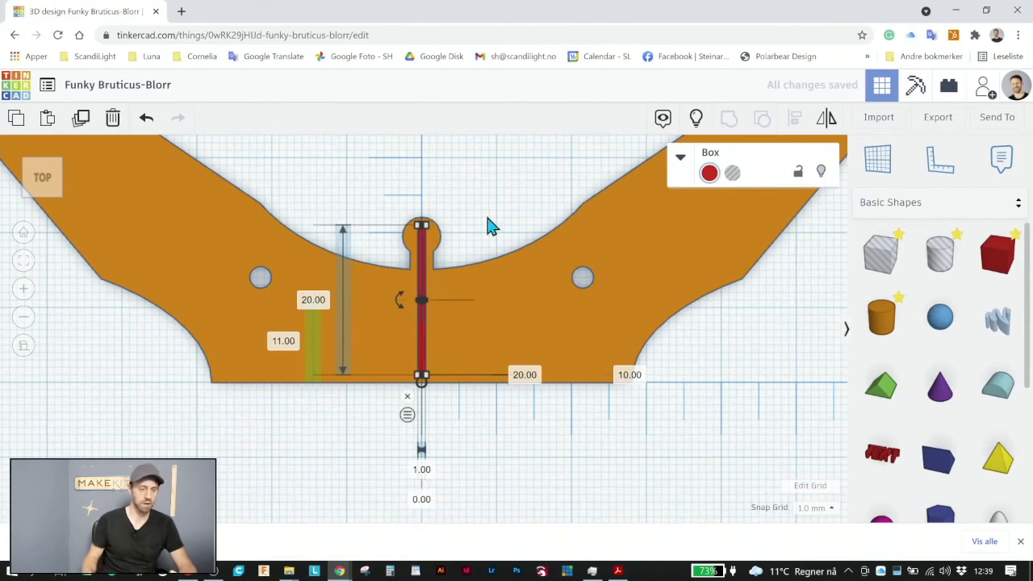
{"action": "left_click", "coordinate": [487, 214]}
{"action": "scroll", "coordinate": [422, 235], "scroll_direction": "up", "scroll_amount": 5}
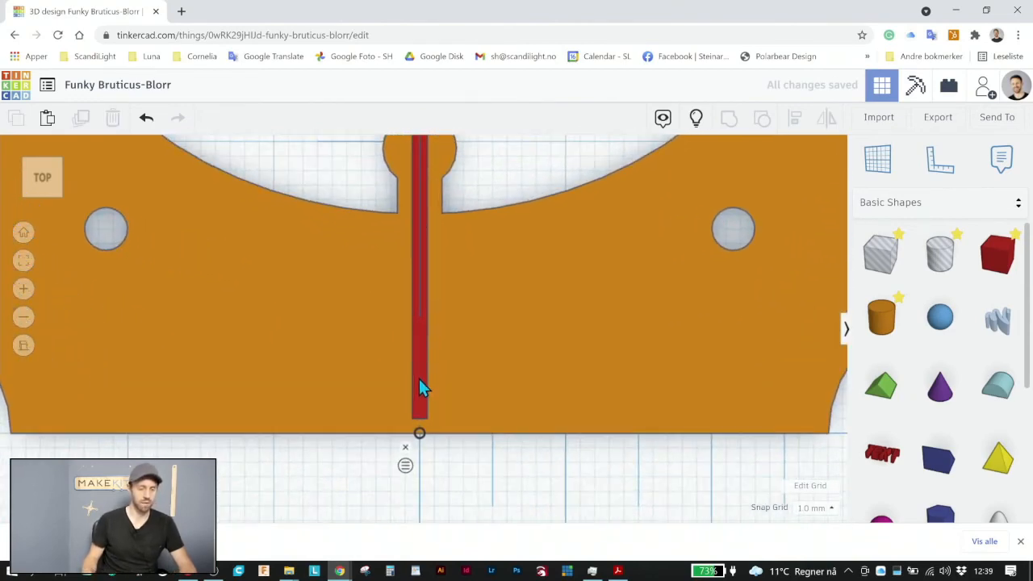
Set the snap grid to 0.1 mm and shift the seam box slightly down so its end sits inside the knob
{"action": "left_click", "coordinate": [419, 372]}
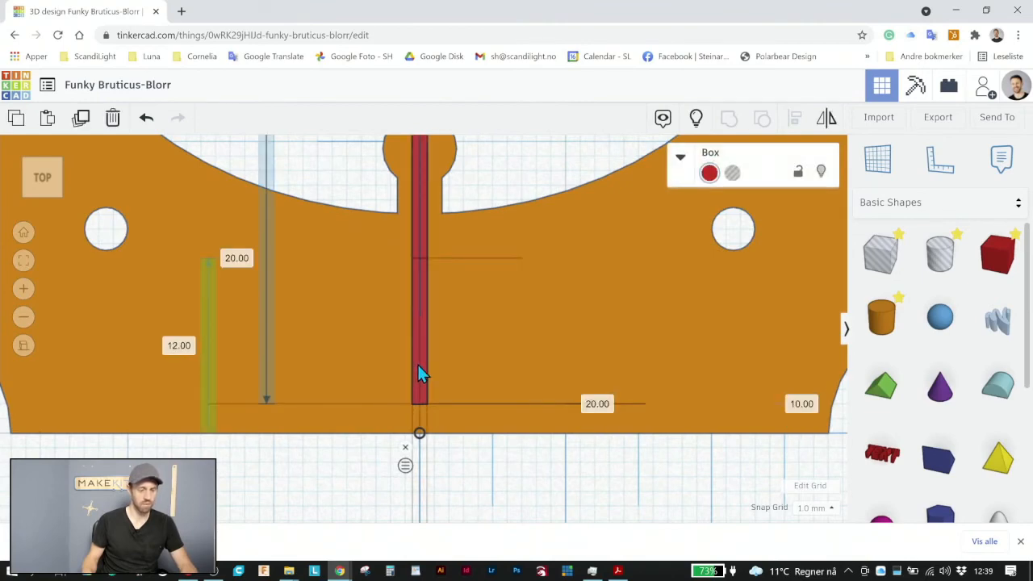
{"action": "middle_click_drag", "start_coordinate": [475, 319], "coordinate": [474, 439]}
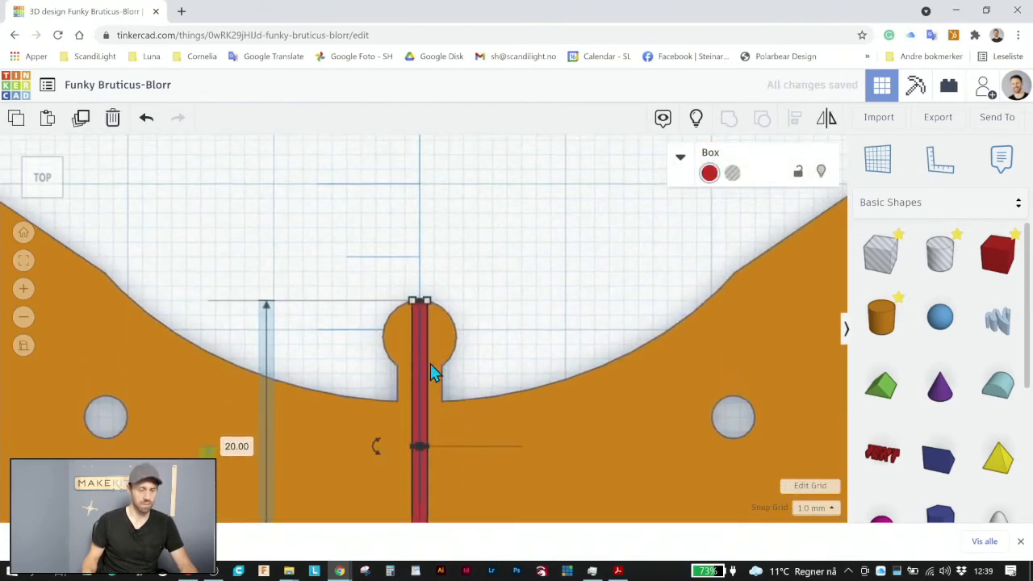
{"action": "scroll", "coordinate": [413, 329], "scroll_direction": "up", "scroll_amount": 5}
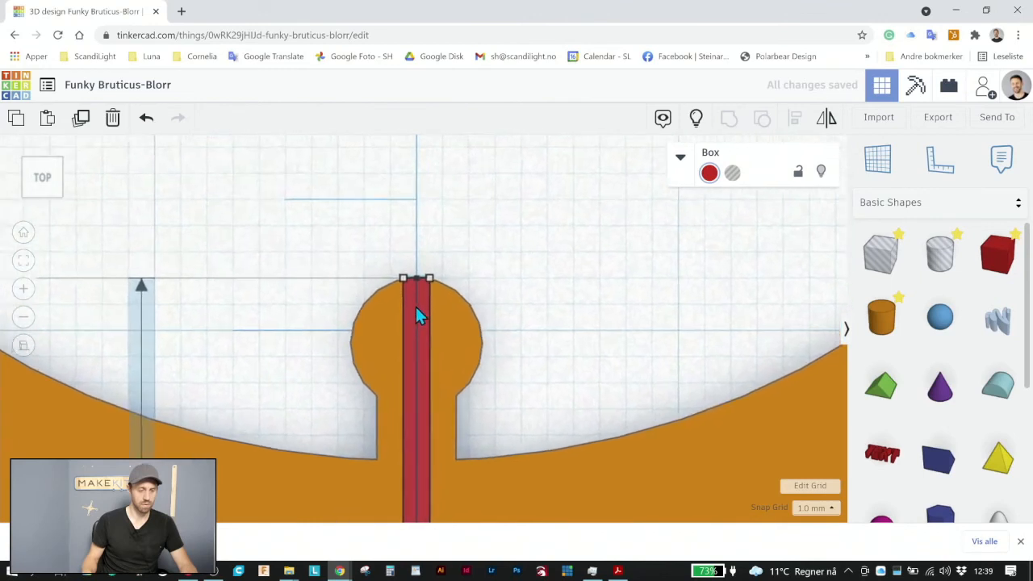
{"action": "left_click", "coordinate": [817, 508]}
{"action": "left_click", "coordinate": [810, 391]}
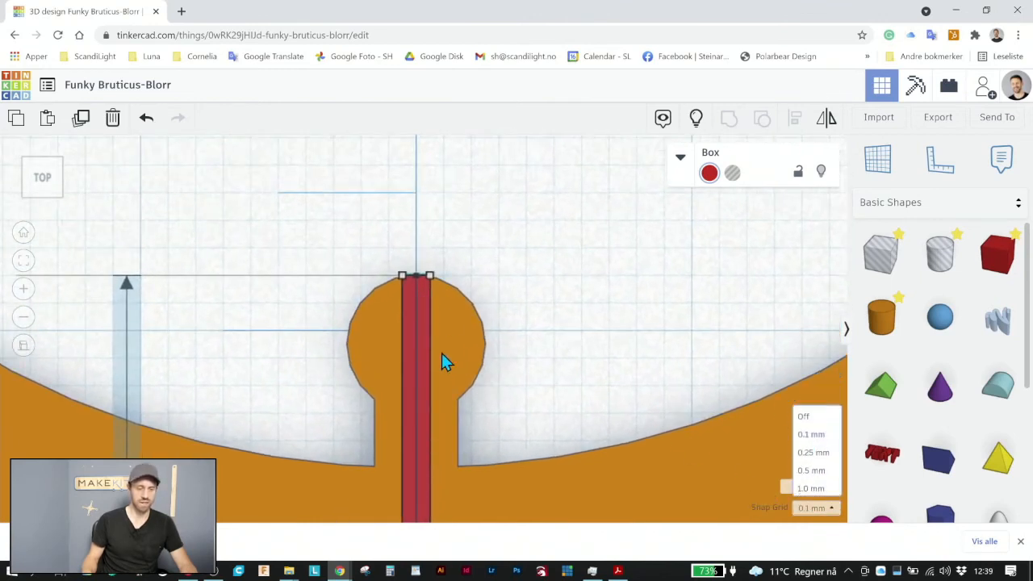
{"action": "mouse_move", "coordinate": [424, 326]}
{"action": "left_mouse_down"}
{"action": "mouse_move", "coordinate": [422, 347]}
{"action": "mouse_move", "coordinate": [423, 336]}
{"action": "left_mouse_up"}
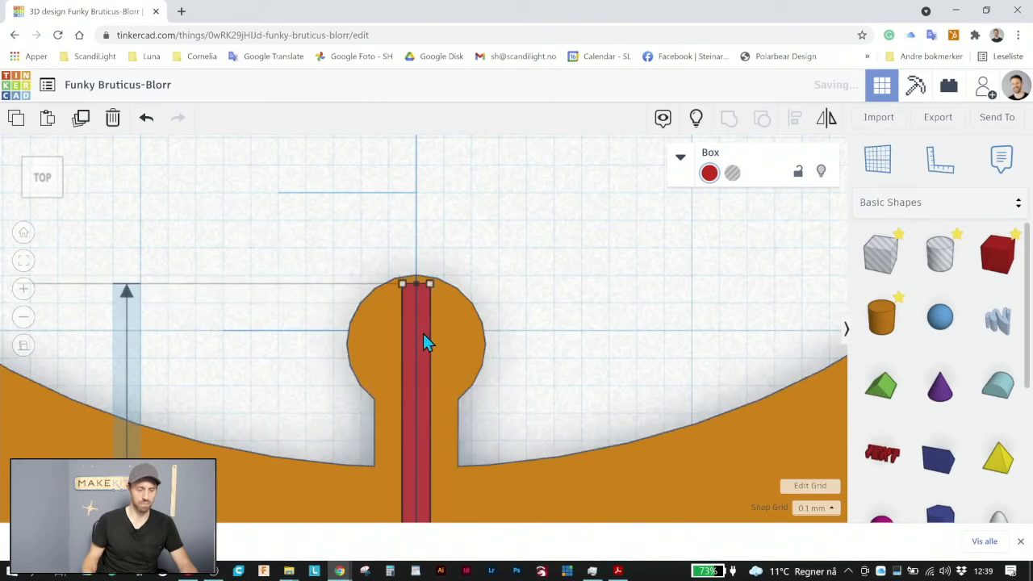
{"action": "left_click", "coordinate": [585, 337]}
Group the seam box with the two-armed shape into one shape
{"action": "scroll", "coordinate": [583, 335], "scroll_direction": "down", "scroll_amount": 5}
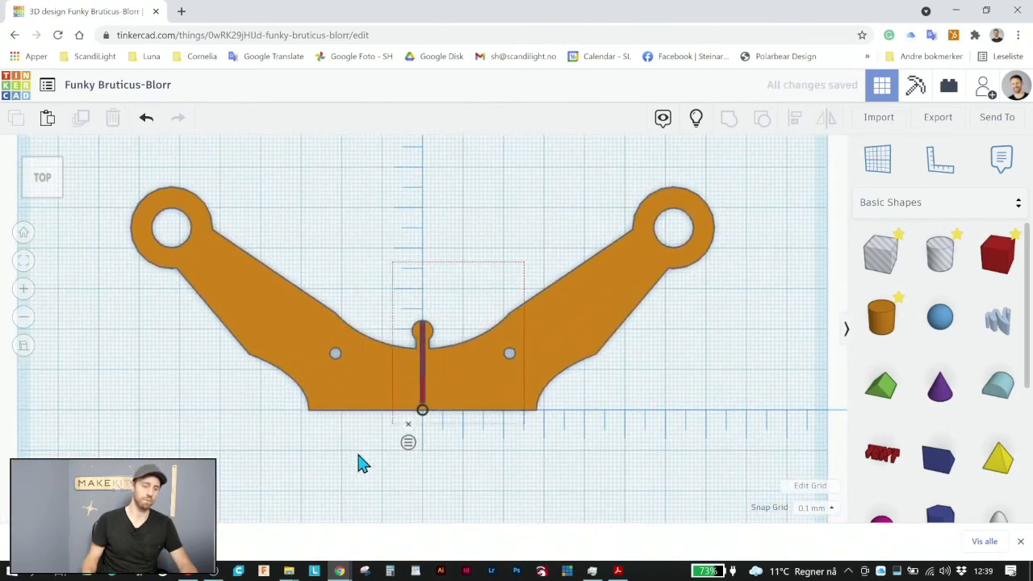
{"action": "key", "text": "ctrl+a"}
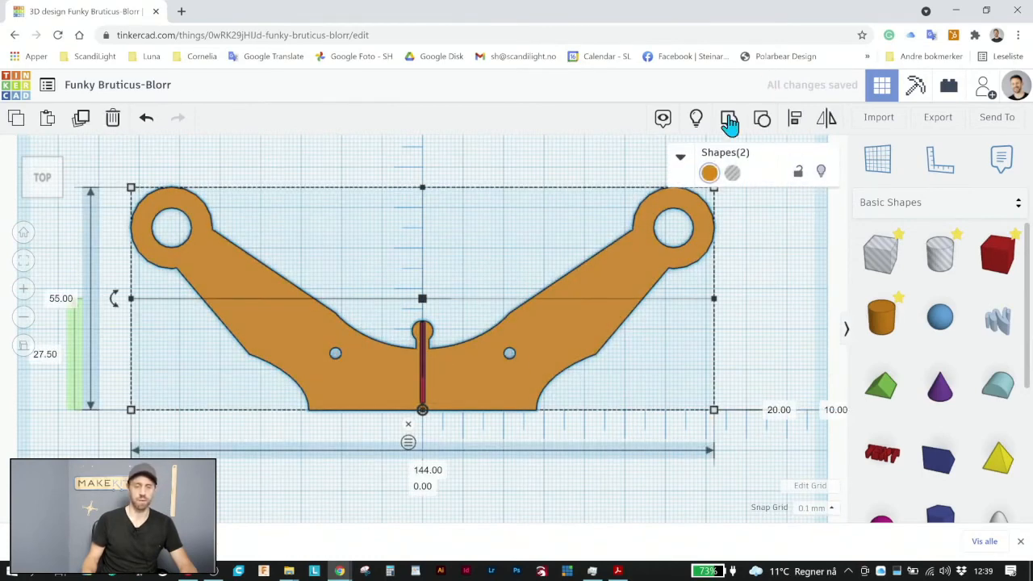
{"action": "left_click", "coordinate": [570, 491]}
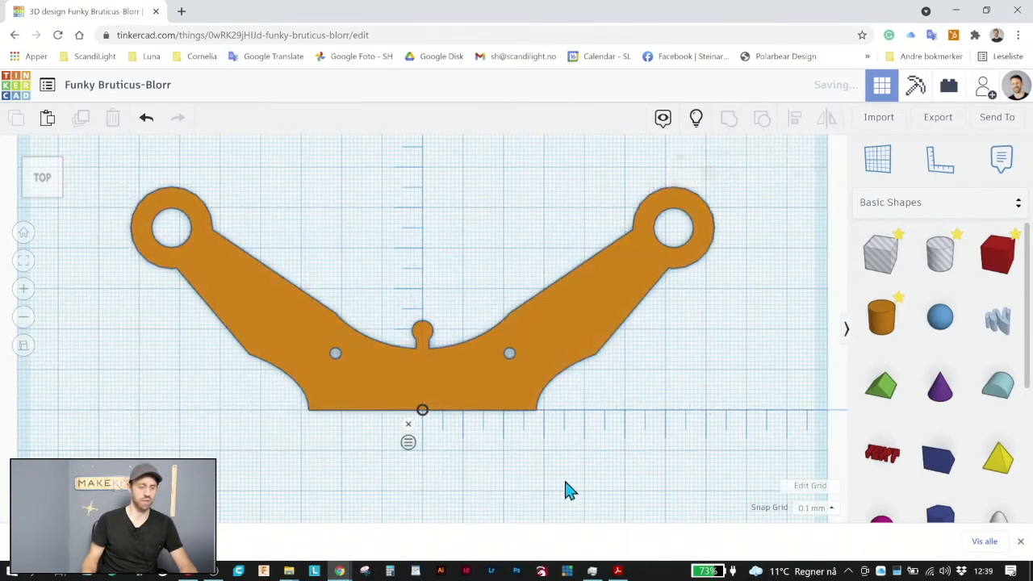
Make a copy of the two-armed shape and place it below the original
{"action": "left_click", "coordinate": [441, 355]}
{"action": "scroll", "coordinate": [441, 355], "scroll_direction": "down", "scroll_amount": 3}
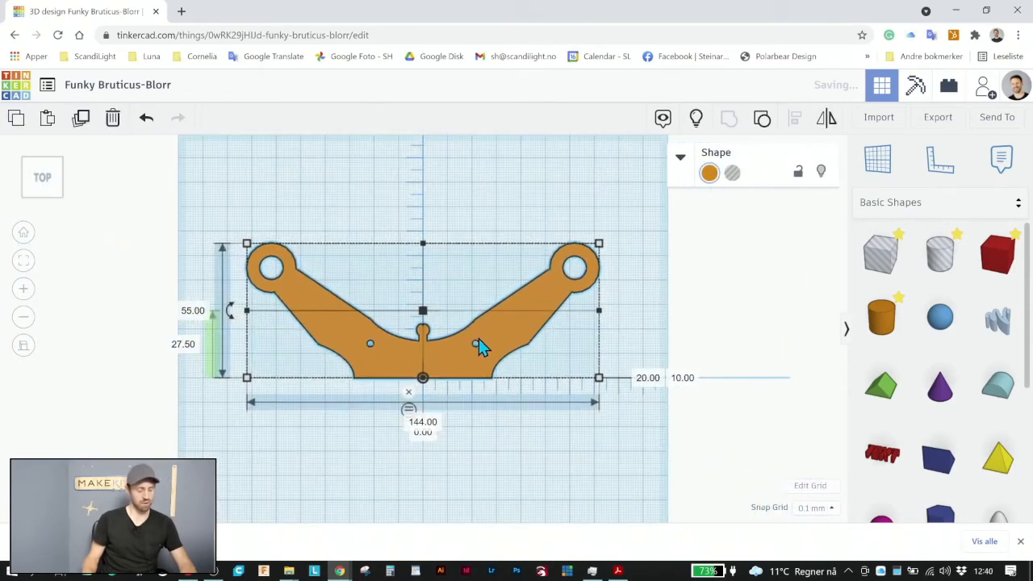
{"action": "key", "text": "ctrl+c"}
{"action": "key", "text": "ctrl+v"}
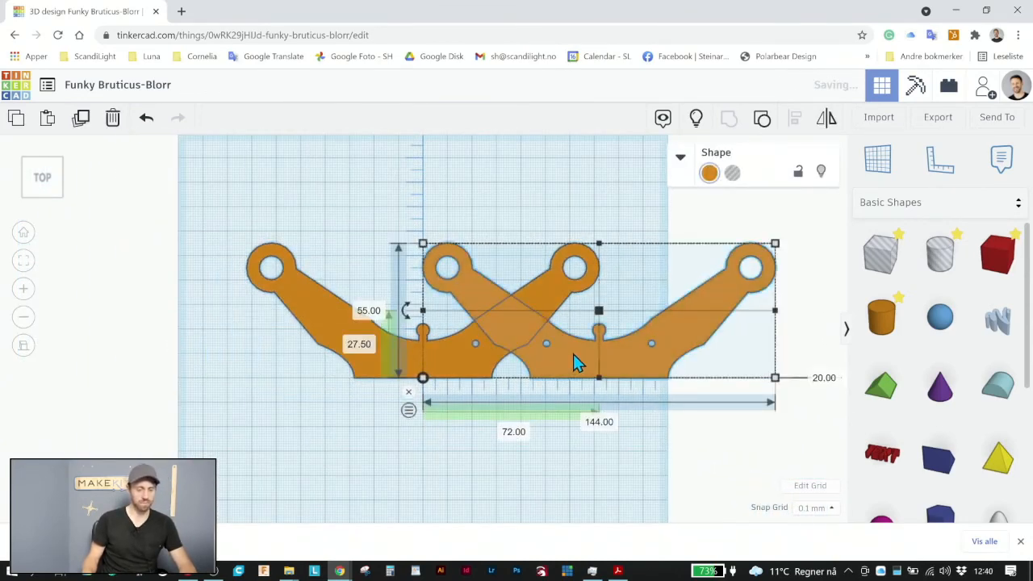
{"action": "left_click_drag", "start_coordinate": [575, 362], "coordinate": [507, 466]}
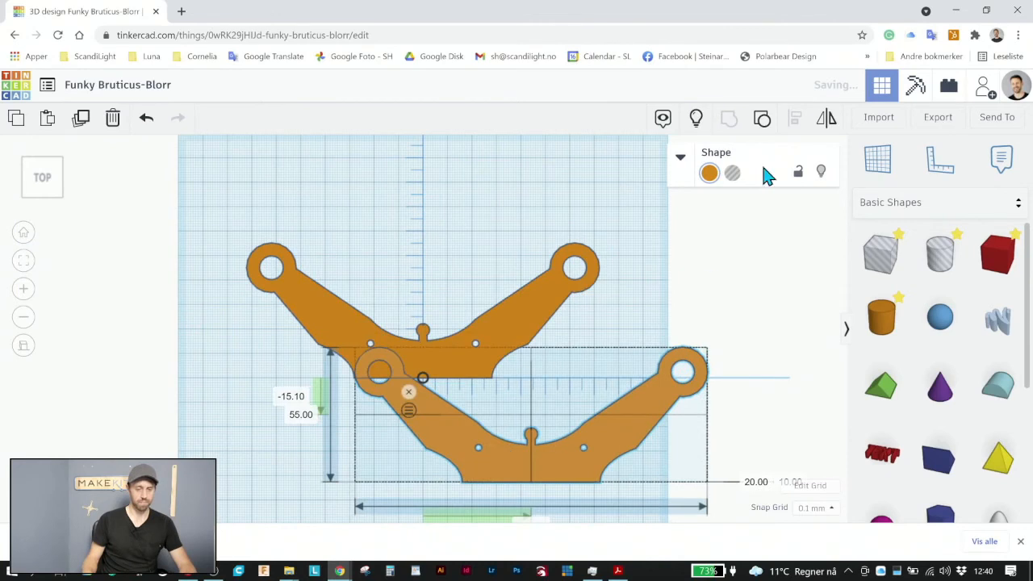
Mirror the copied shape vertically so its arms point downward
{"action": "left_click", "coordinate": [827, 120]}
{"action": "left_click", "coordinate": [339, 421]}
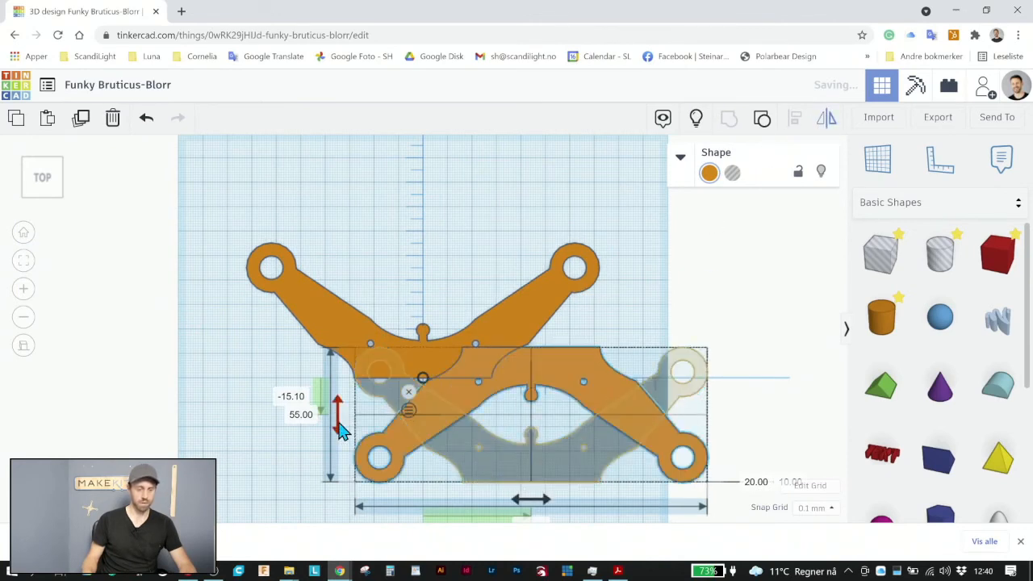
{"action": "left_click", "coordinate": [653, 297]}
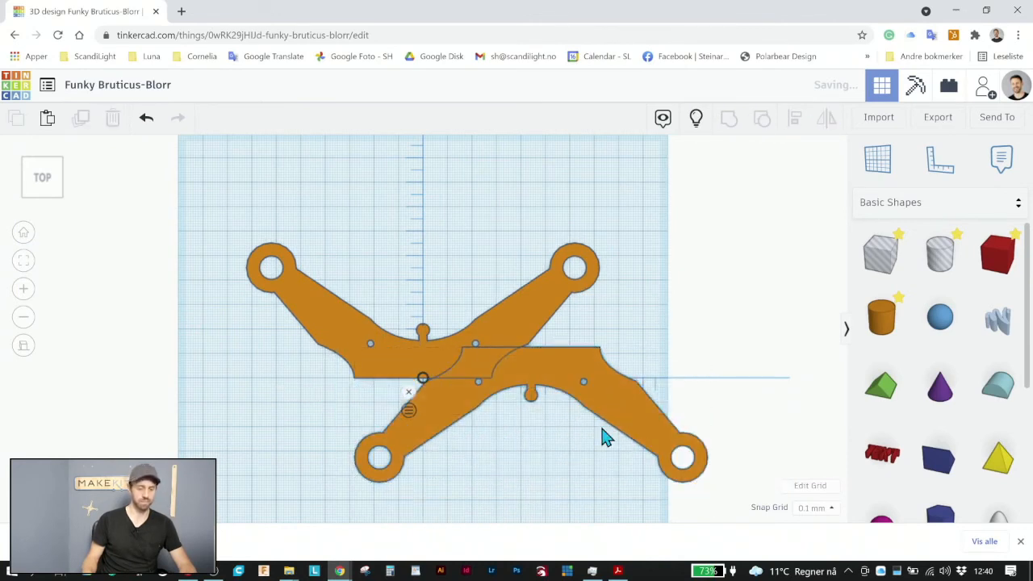
Move the flipped copy beneath the original and set its horizontal ruler distance to 0
{"action": "left_click_drag", "start_coordinate": [605, 436], "coordinate": [521, 444]}
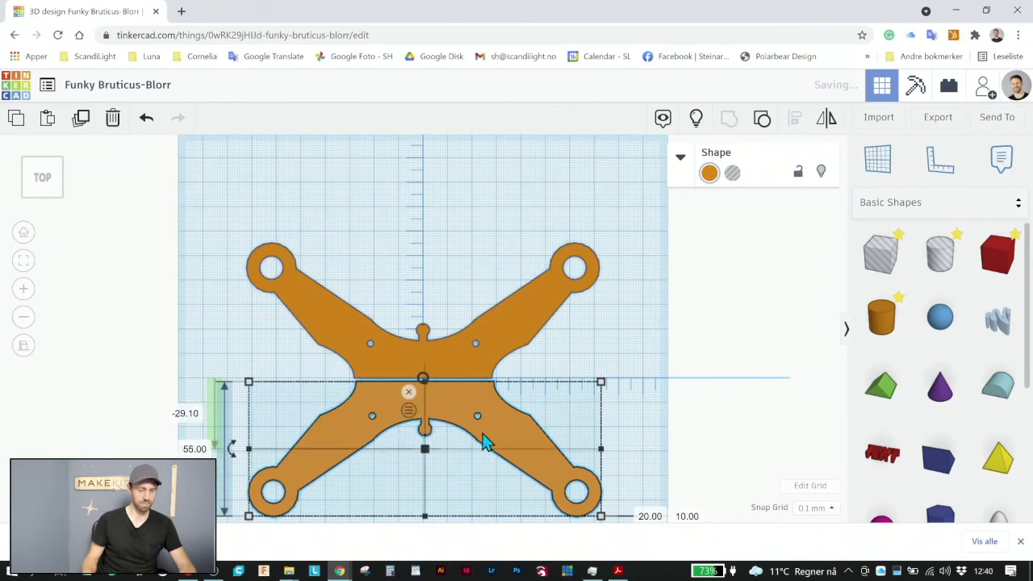
{"action": "scroll", "coordinate": [484, 443], "scroll_direction": "down", "scroll_amount": 2}
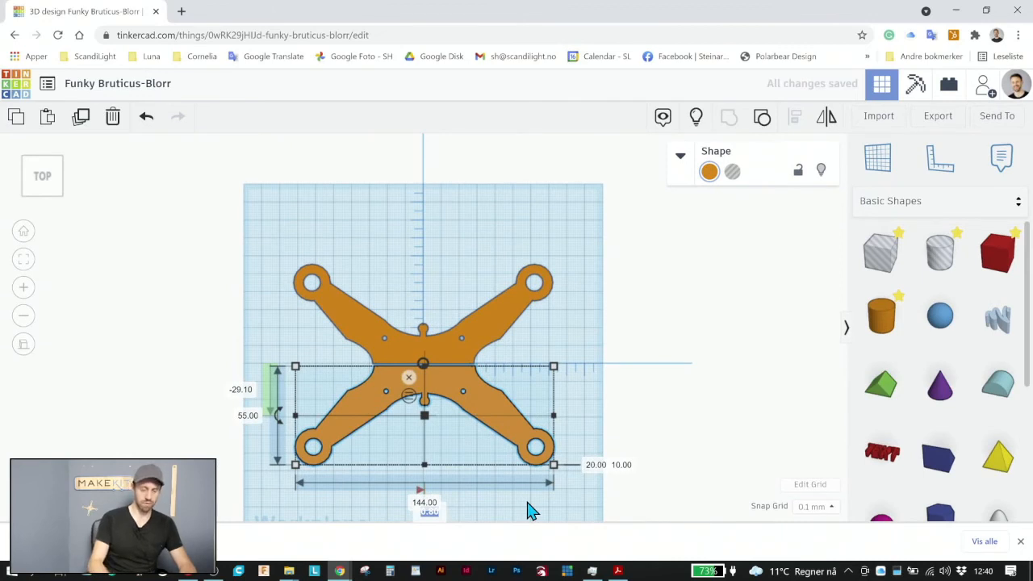
{"action": "type", "text": "0"}
{"action": "key", "text": "Return"}
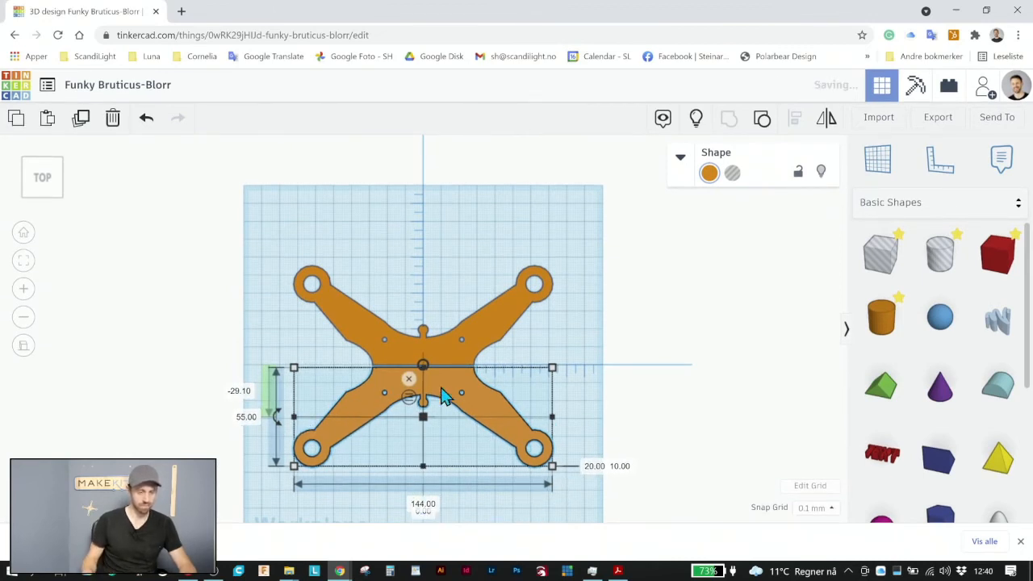
Turn the snap grid off and move the flipped copy up against the original's straight edge
{"action": "scroll", "coordinate": [468, 420], "scroll_direction": "up", "scroll_amount": 2}
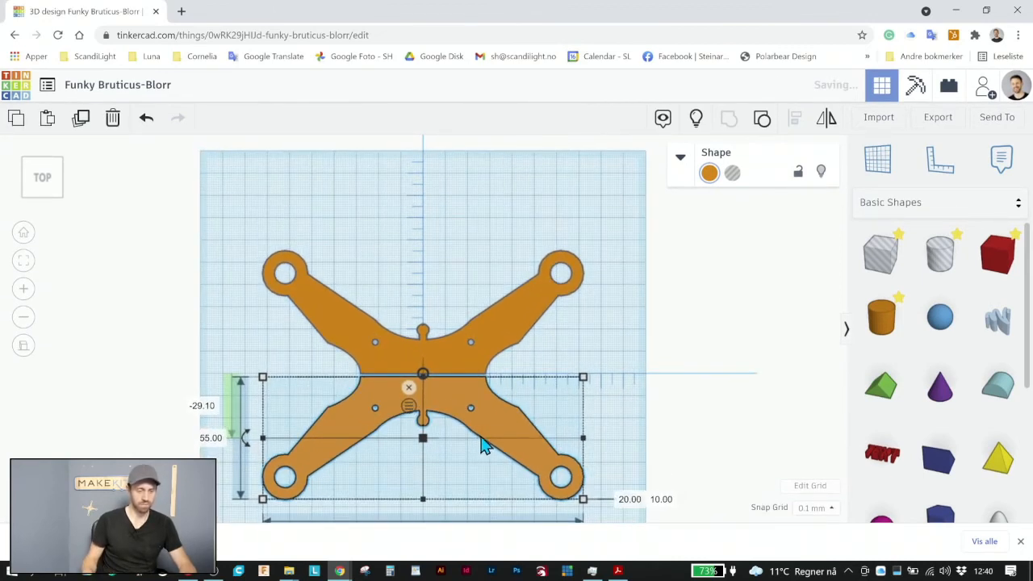
{"action": "scroll", "coordinate": [521, 457], "scroll_direction": "down", "scroll_amount": 1}
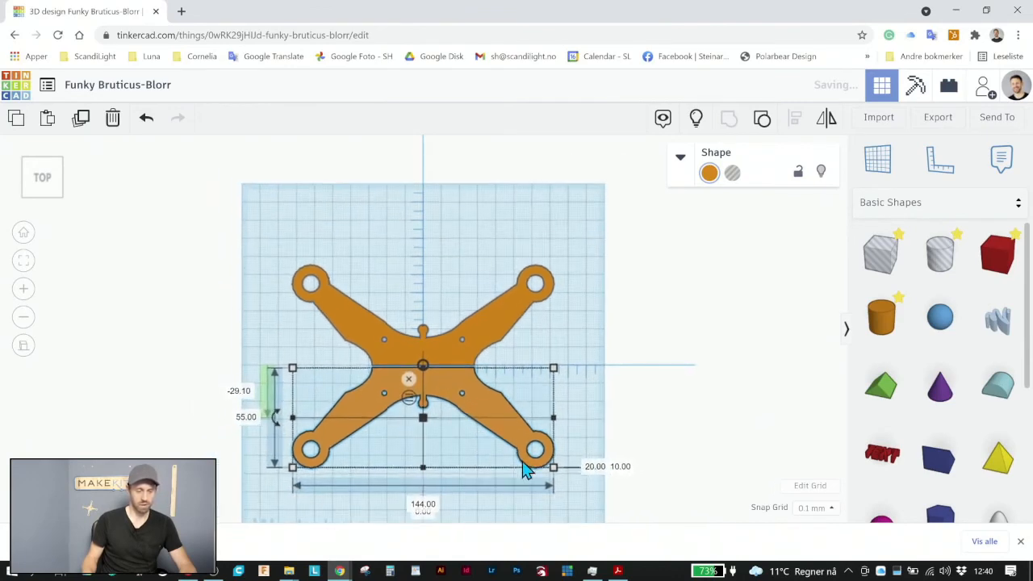
{"action": "scroll", "coordinate": [477, 452], "scroll_direction": "up", "scroll_amount": 1}
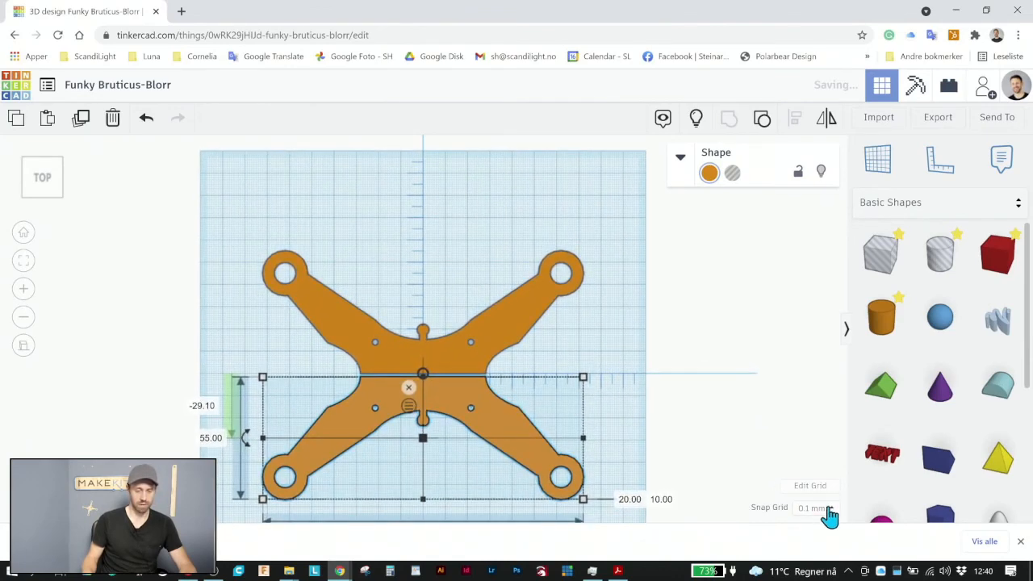
{"action": "left_click", "coordinate": [828, 510]}
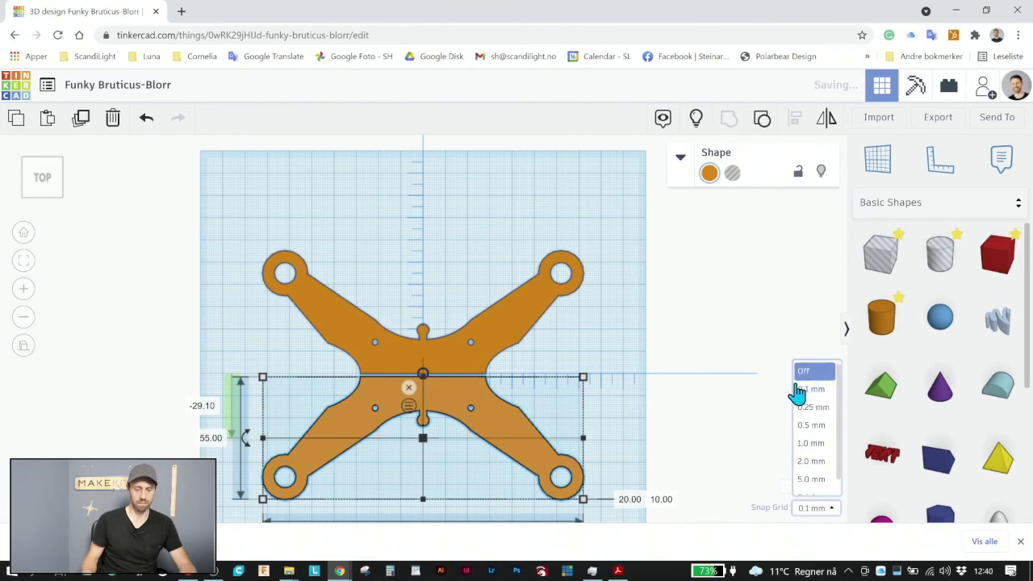
{"action": "left_click", "coordinate": [666, 326]}
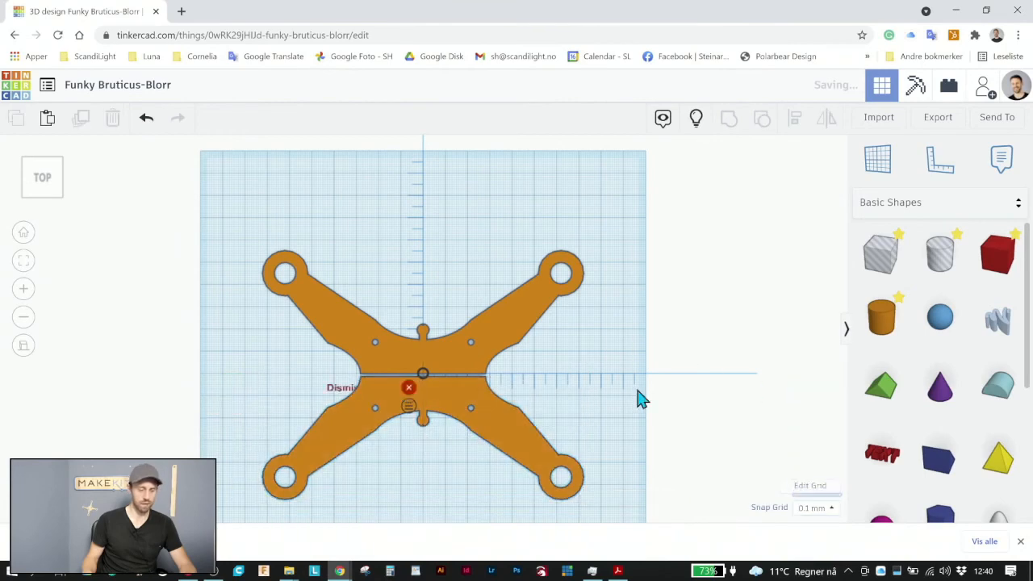
{"action": "left_click", "coordinate": [831, 507]}
{"action": "left_click", "coordinate": [805, 377]}
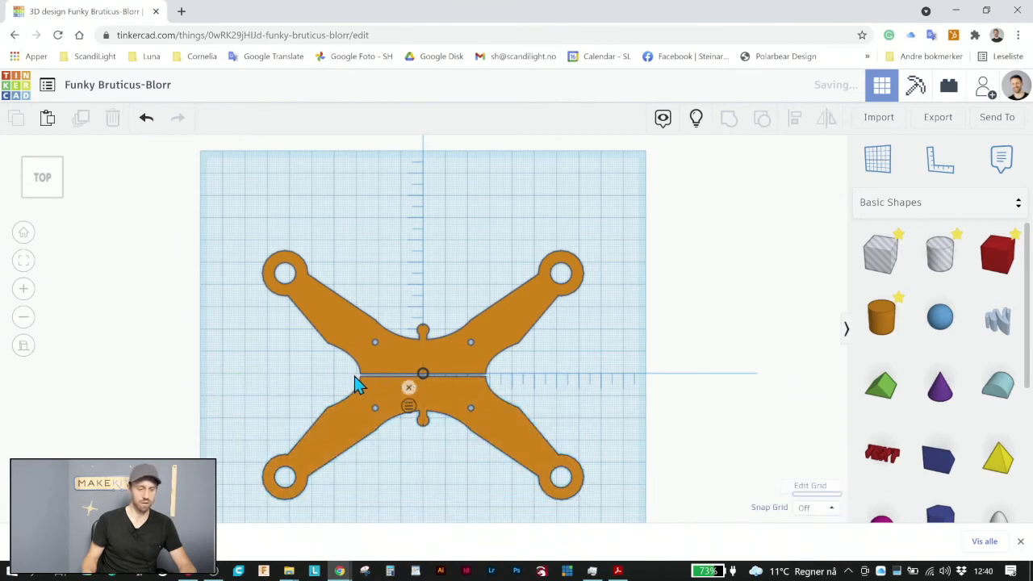
{"action": "scroll", "coordinate": [354, 376], "scroll_direction": "up", "scroll_amount": 5}
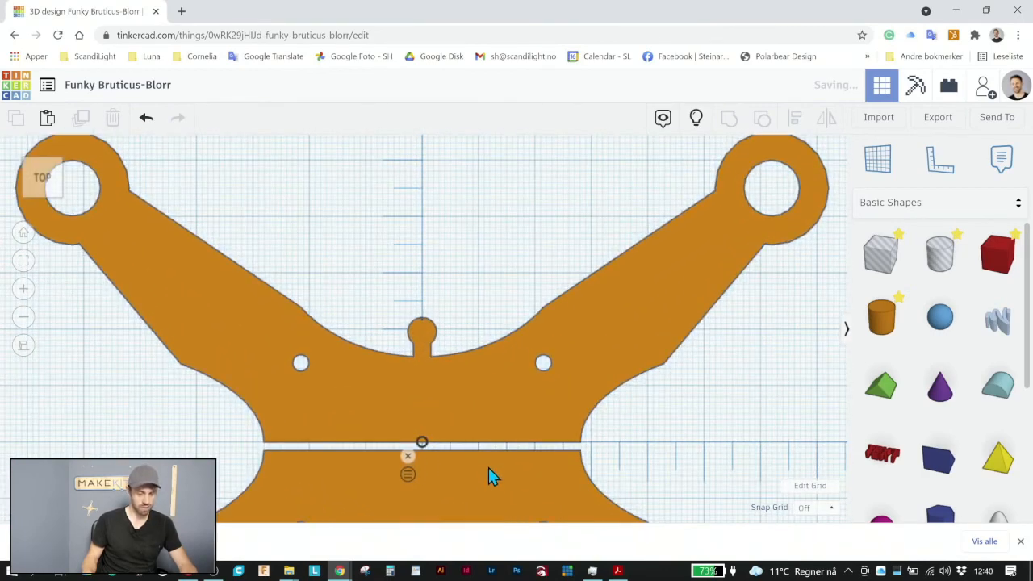
{"action": "mouse_move", "coordinate": [488, 474]}
{"action": "left_mouse_down"}
{"action": "mouse_move", "coordinate": [490, 464]}
{"action": "mouse_move", "coordinate": [491, 473]}
{"action": "left_mouse_up"}
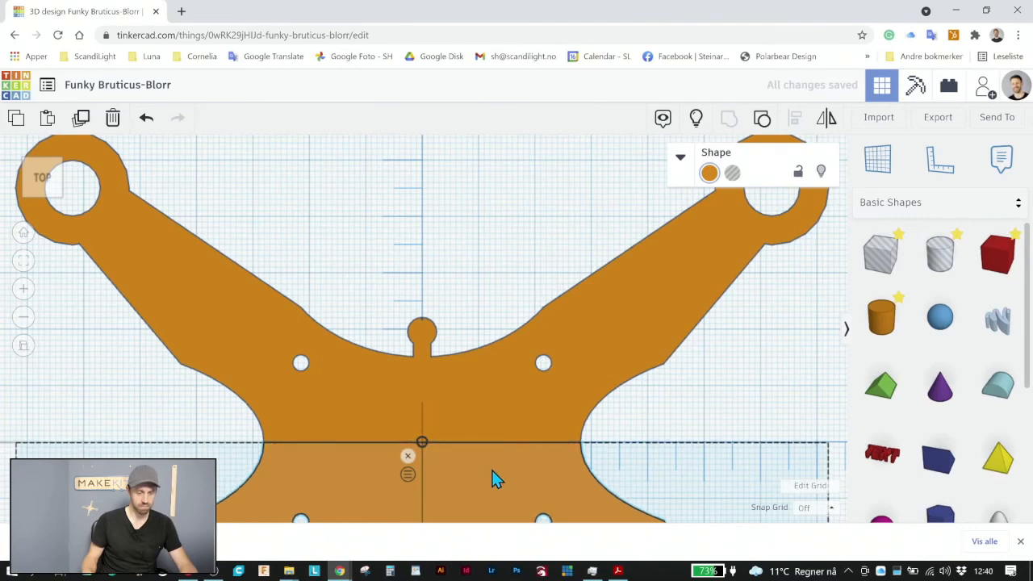
{"action": "scroll", "coordinate": [457, 481], "scroll_direction": "down", "scroll_amount": 4}
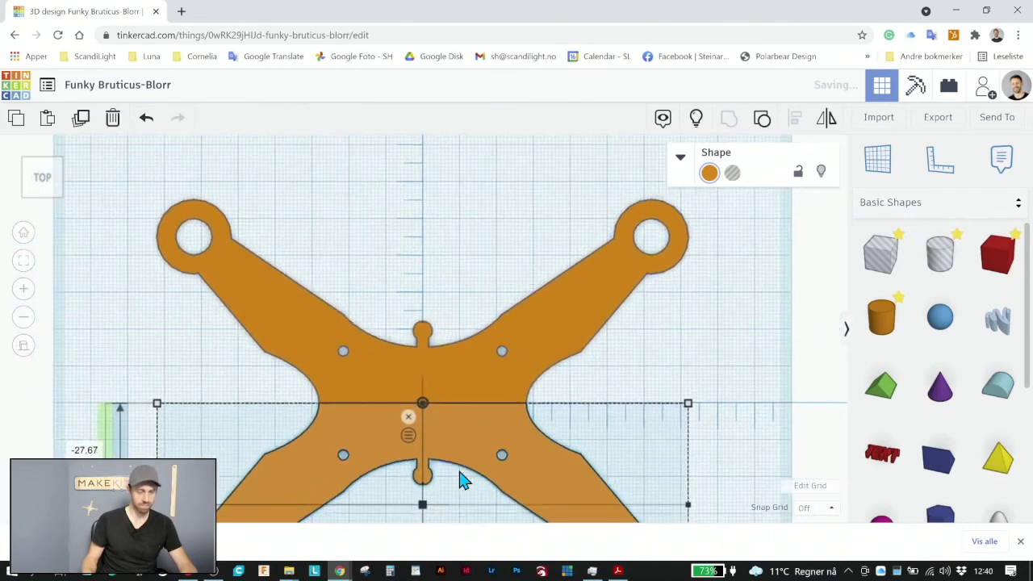
Check the upper half's vertical ruler distance and set the lower half's to -27.50 so both halves meet symmetrically
{"action": "left_click", "coordinate": [339, 332]}
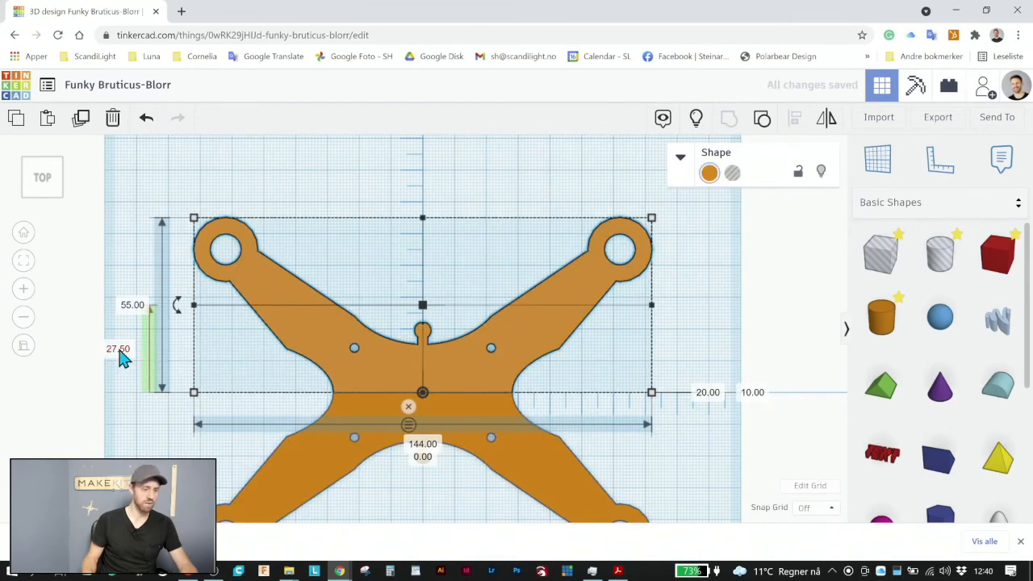
{"action": "left_click", "coordinate": [303, 464]}
{"action": "left_click", "coordinate": [122, 436]}
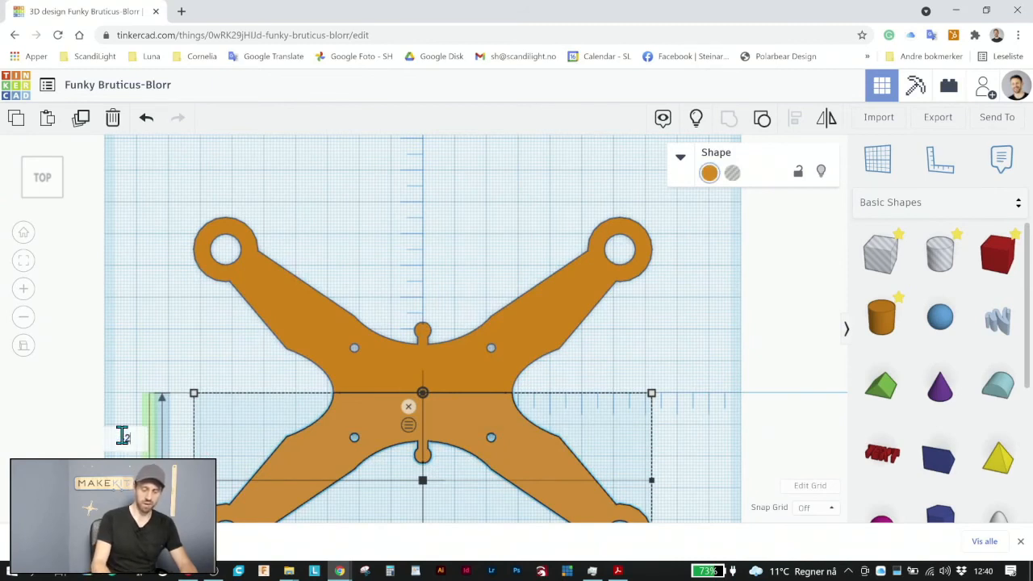
{"action": "key", "text": "Return"}
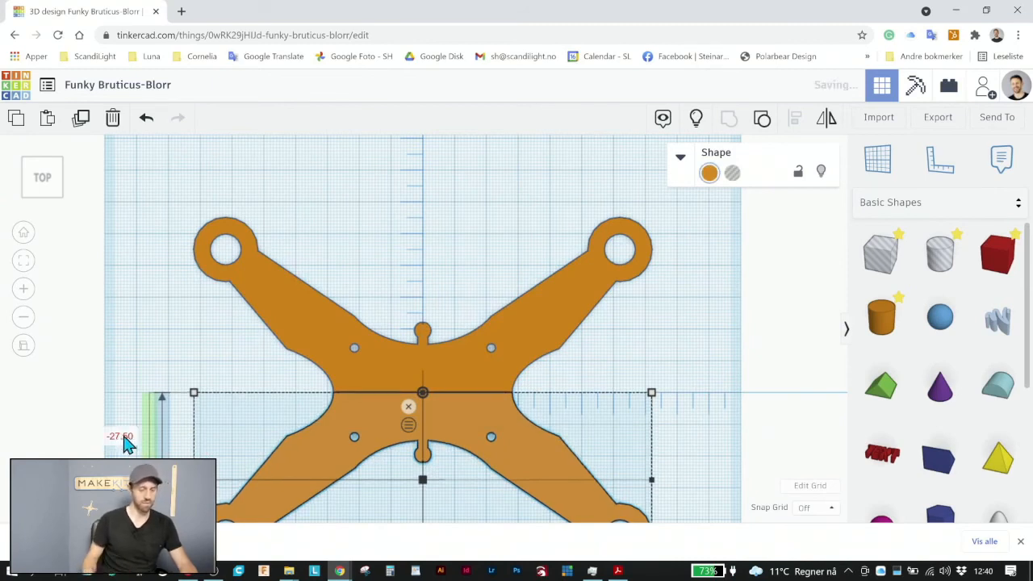
{"action": "left_click", "coordinate": [234, 353]}
{"action": "scroll", "coordinate": [522, 413], "scroll_direction": "down", "scroll_amount": 3}
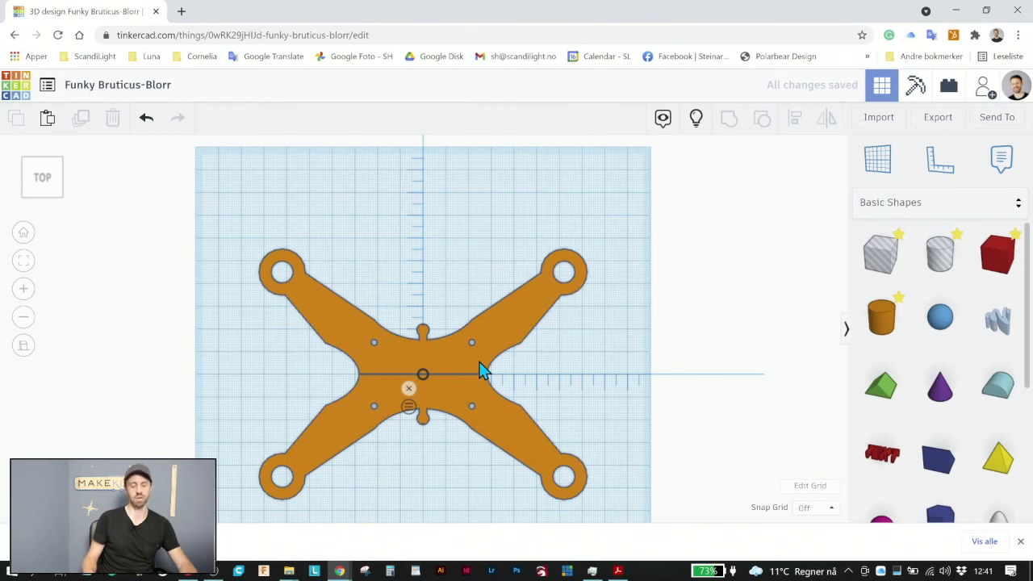
Group the upper and lower halves into a single four-armed shape
{"action": "left_click_drag", "start_coordinate": [623, 439], "coordinate": [417, 318]}
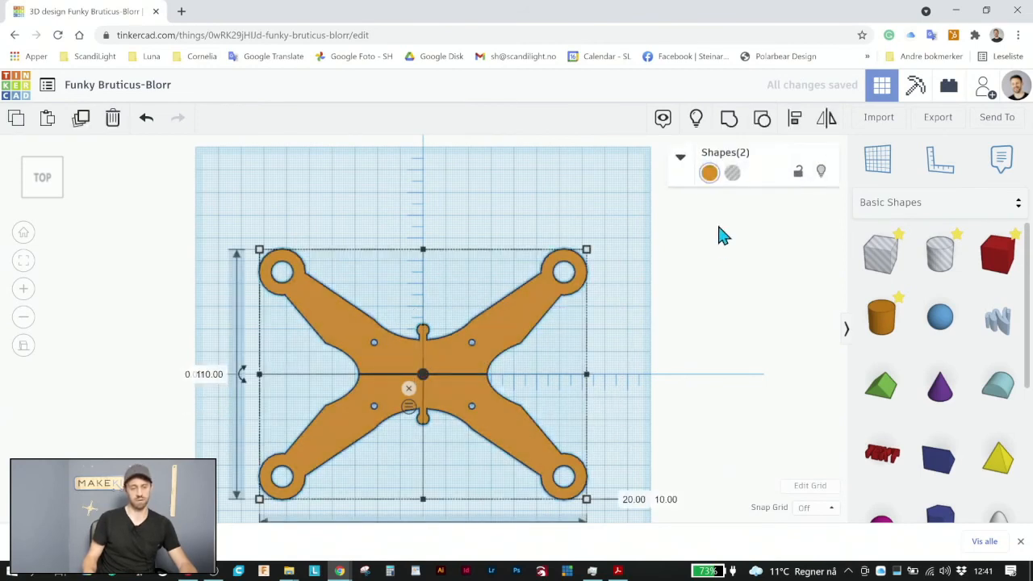
{"action": "left_click", "coordinate": [729, 118]}
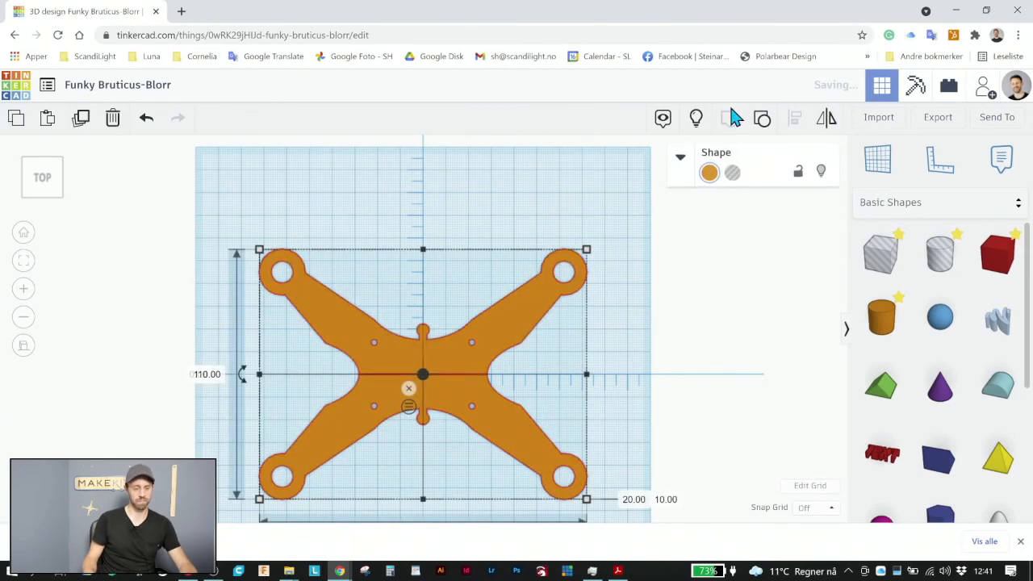
{"action": "left_click", "coordinate": [656, 344]}
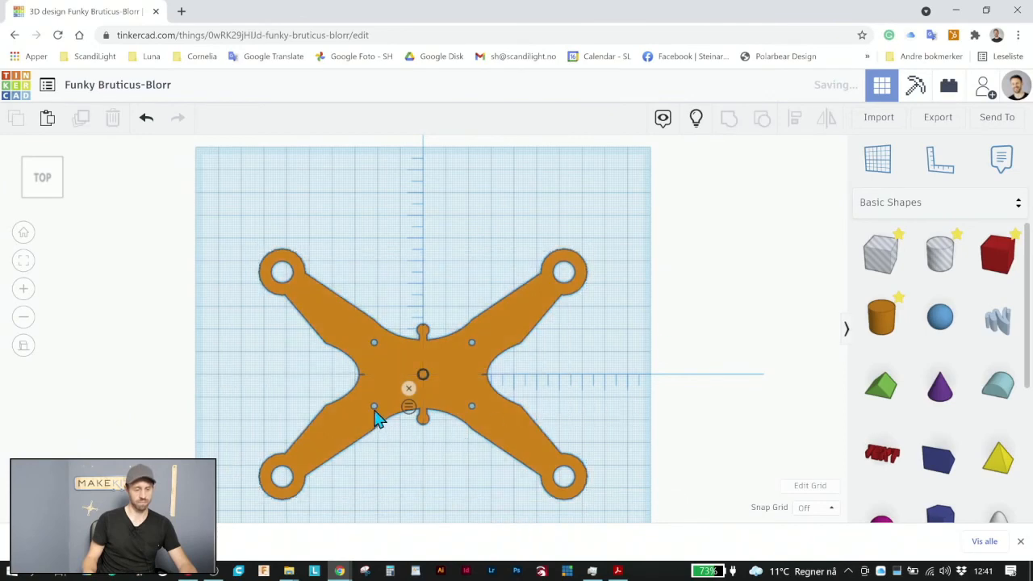
{"action": "scroll", "coordinate": [500, 398], "scroll_direction": "up", "scroll_amount": 2}
{"action": "scroll", "coordinate": [494, 402], "scroll_direction": "up", "scroll_amount": 5}
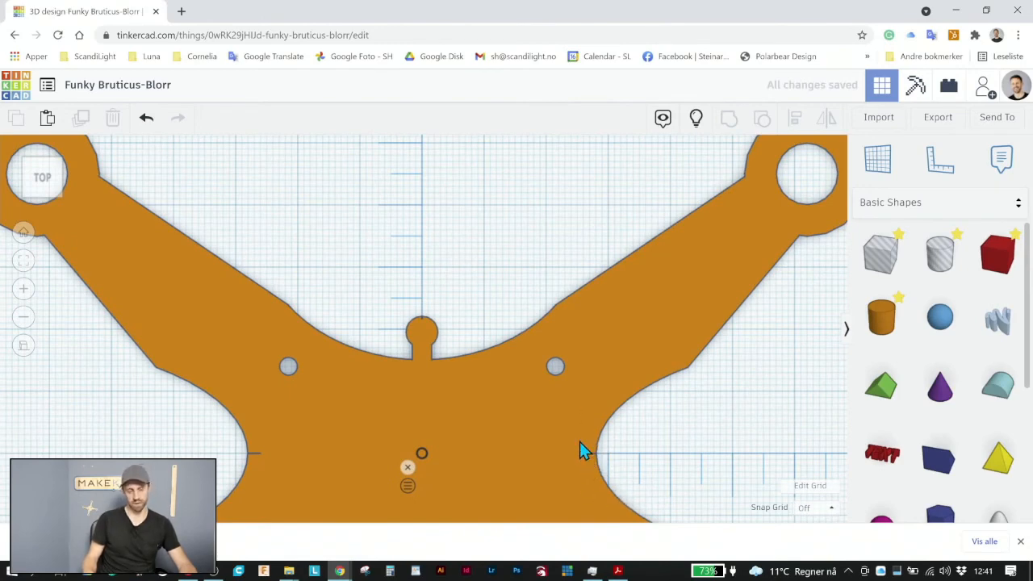
{"action": "scroll", "coordinate": [580, 442], "scroll_direction": "down", "scroll_amount": 5}
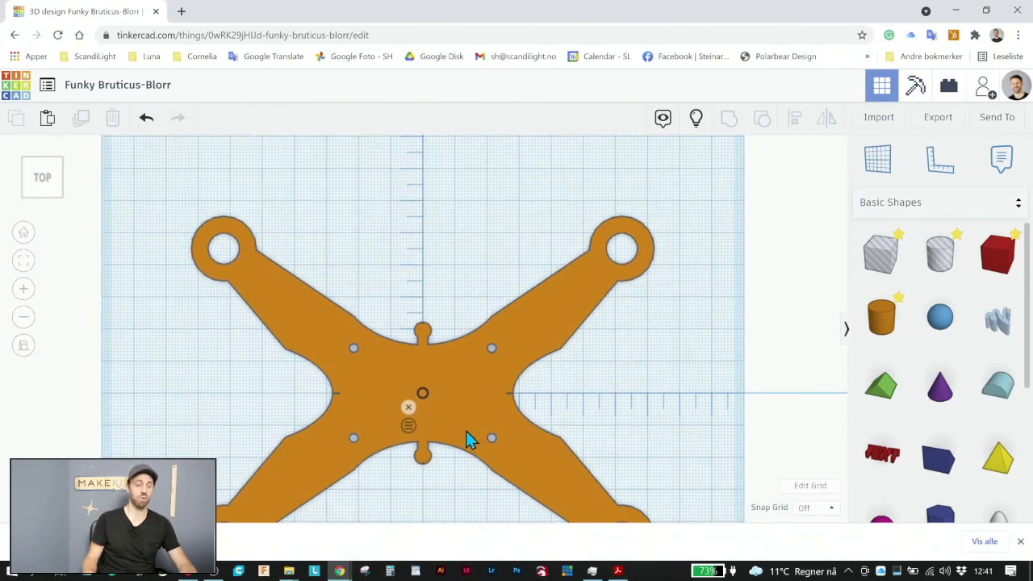
{"action": "scroll", "coordinate": [509, 427], "scroll_direction": "down", "scroll_amount": 2}
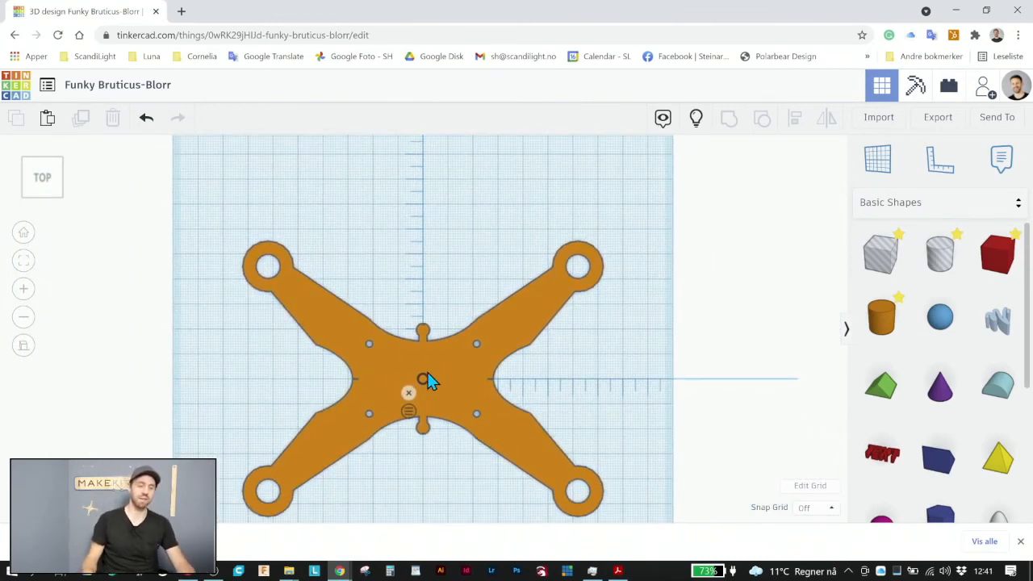
Set the height of the grouped four-armed shape to 3 mm
{"action": "right_click_drag", "start_coordinate": [428, 454], "coordinate": [449, 294]}
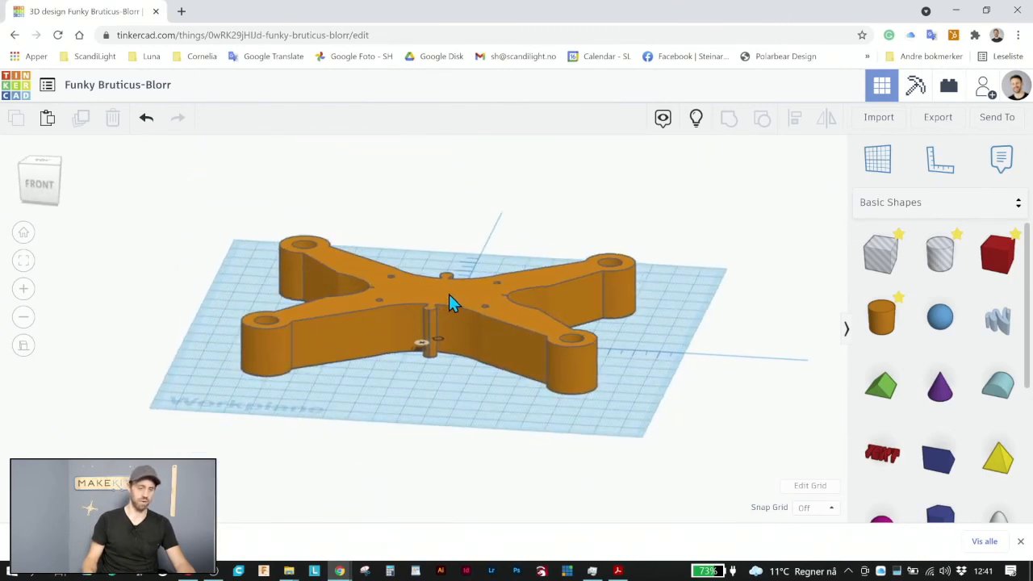
{"action": "left_click", "coordinate": [449, 293]}
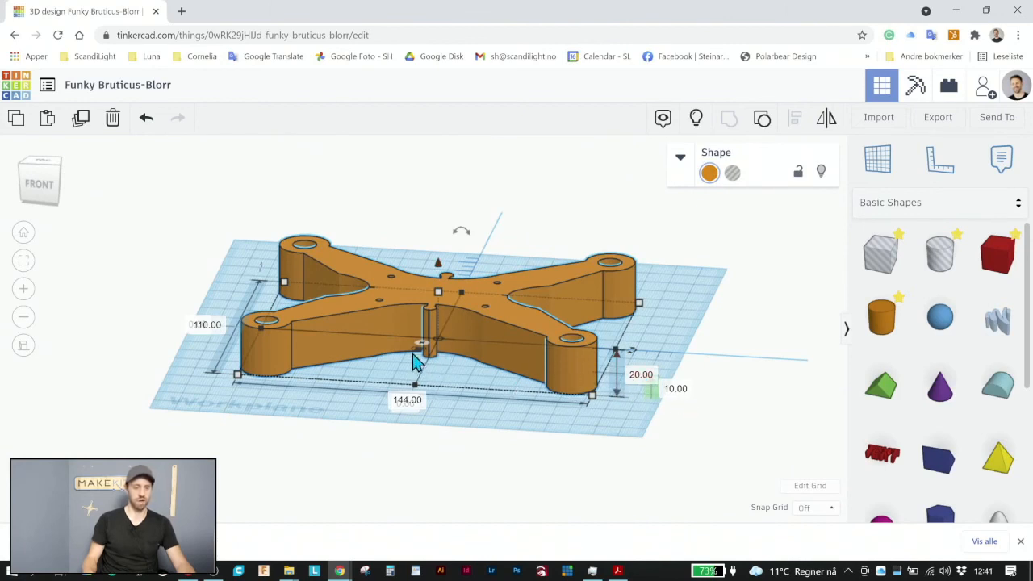
{"action": "left_click", "coordinate": [636, 373]}
{"action": "type", "text": "3"}
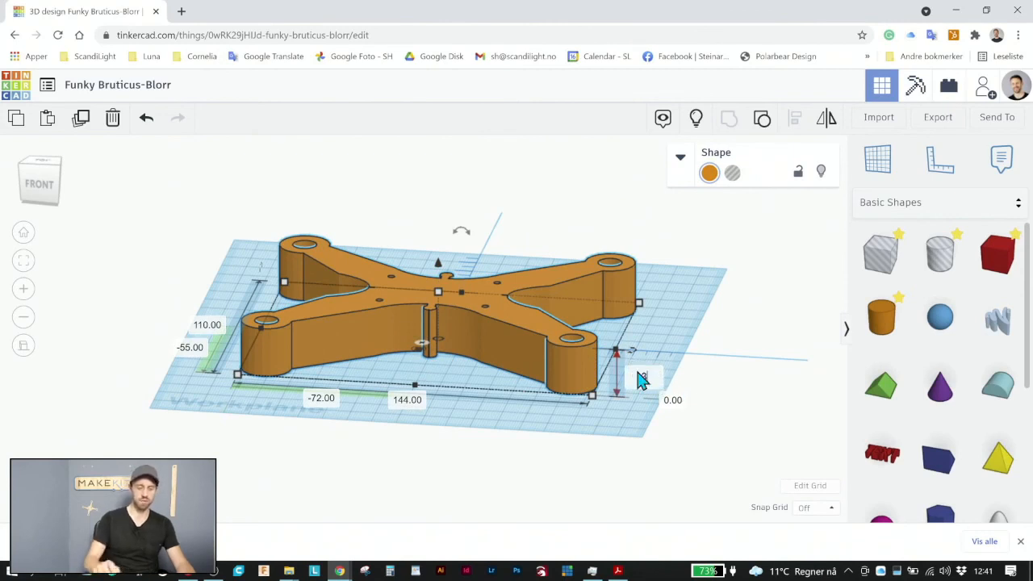
{"action": "key", "text": "Return"}
{"action": "left_click", "coordinate": [672, 347]}
Examine the complete four-armed part from above, including its arms, holes, centre and connecting knobs
{"action": "middle_click_drag", "start_coordinate": [416, 395], "coordinate": [475, 396]}
{"action": "mouse_move", "coordinate": [477, 403]}
{"action": "right_mouse_down"}
{"action": "mouse_move", "coordinate": [526, 449]}
{"action": "mouse_move", "coordinate": [533, 480]}
{"action": "mouse_move", "coordinate": [546, 466]}
{"action": "mouse_move", "coordinate": [497, 528]}
{"action": "mouse_move", "coordinate": [478, 529]}
{"action": "mouse_move", "coordinate": [482, 415]}
{"action": "right_mouse_up"}
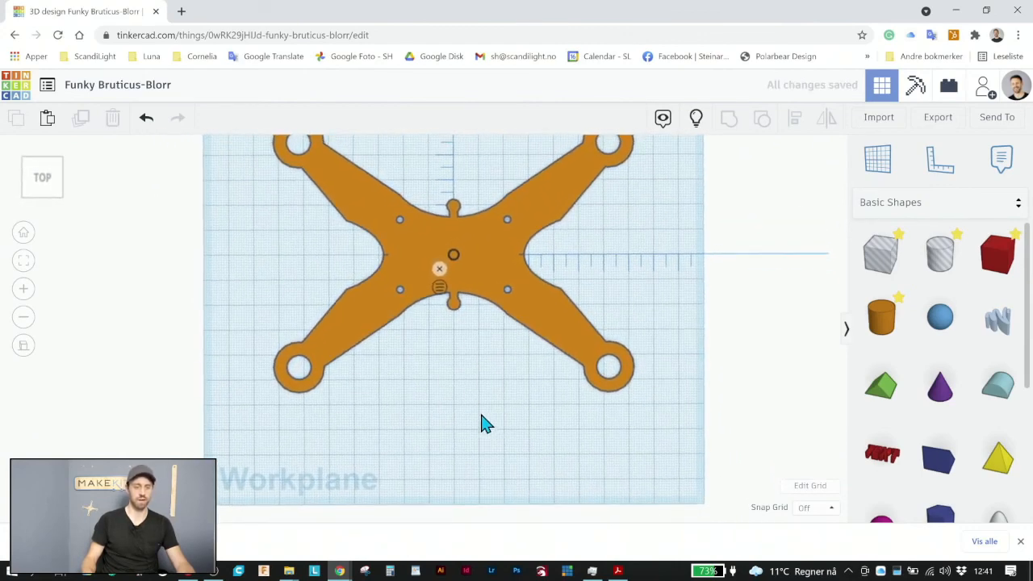
{"action": "scroll", "coordinate": [482, 414], "scroll_direction": "down", "scroll_amount": 1}
{"action": "scroll", "coordinate": [482, 414], "scroll_direction": "down", "scroll_amount": 3}
{"action": "scroll", "coordinate": [408, 191], "scroll_direction": "up", "scroll_amount": 3}
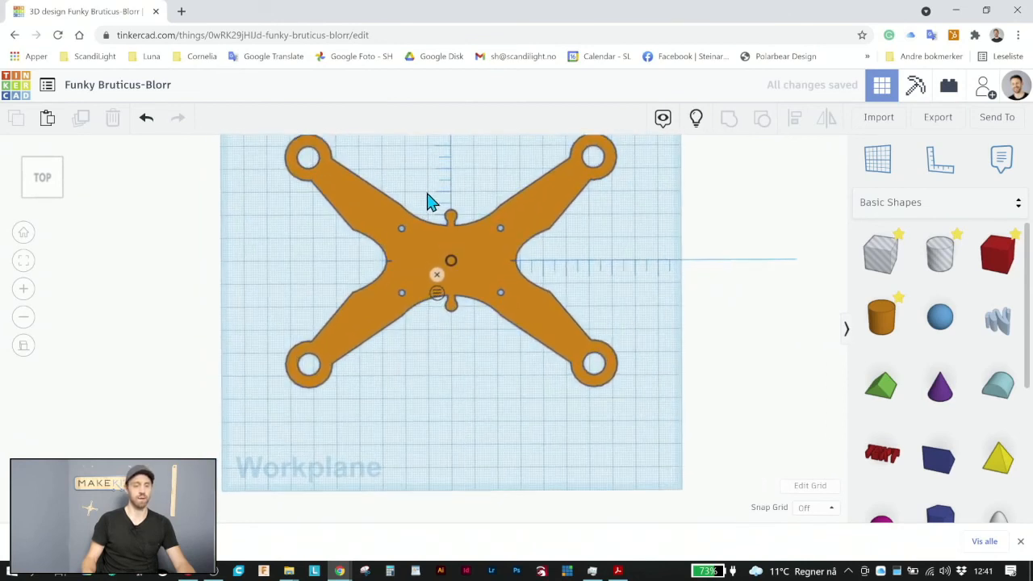
{"action": "right_click_drag", "start_coordinate": [427, 193], "coordinate": [459, 278]}
{"action": "middle_click_drag", "start_coordinate": [455, 316], "coordinate": [456, 430]}
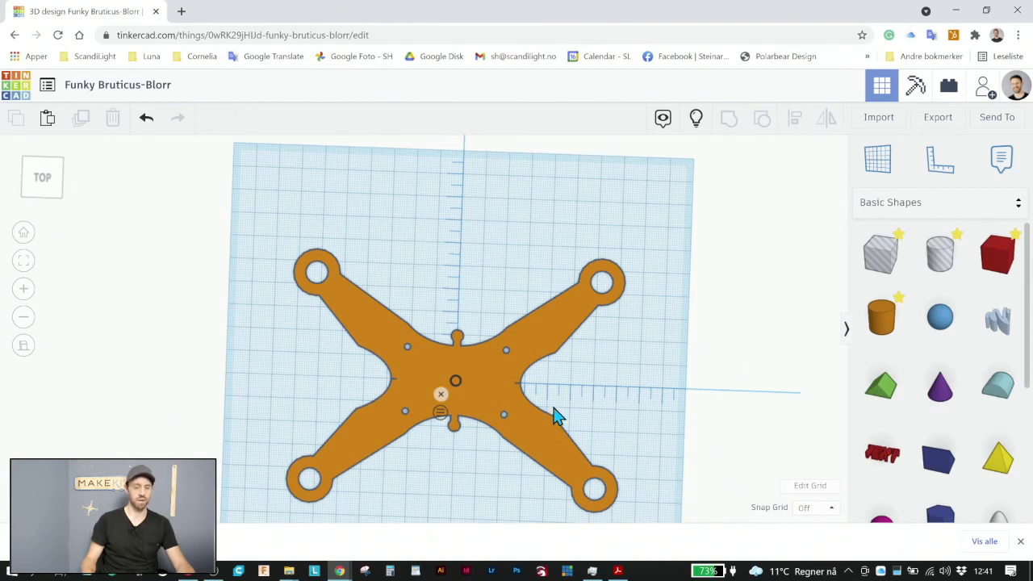
{"action": "right_click_drag", "start_coordinate": [555, 416], "coordinate": [563, 406]}
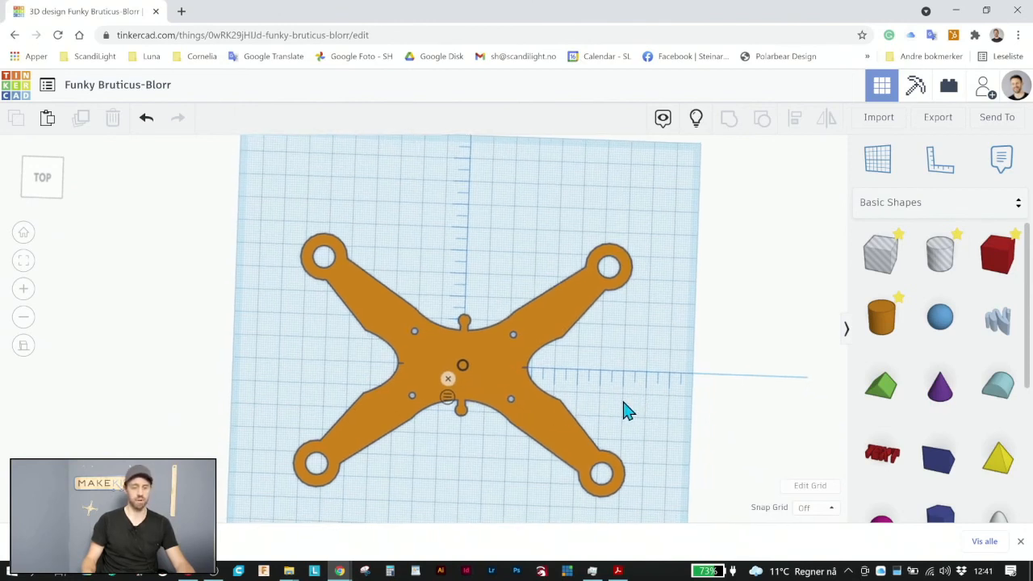
{"action": "middle_click_drag", "start_coordinate": [623, 402], "coordinate": [626, 393]}
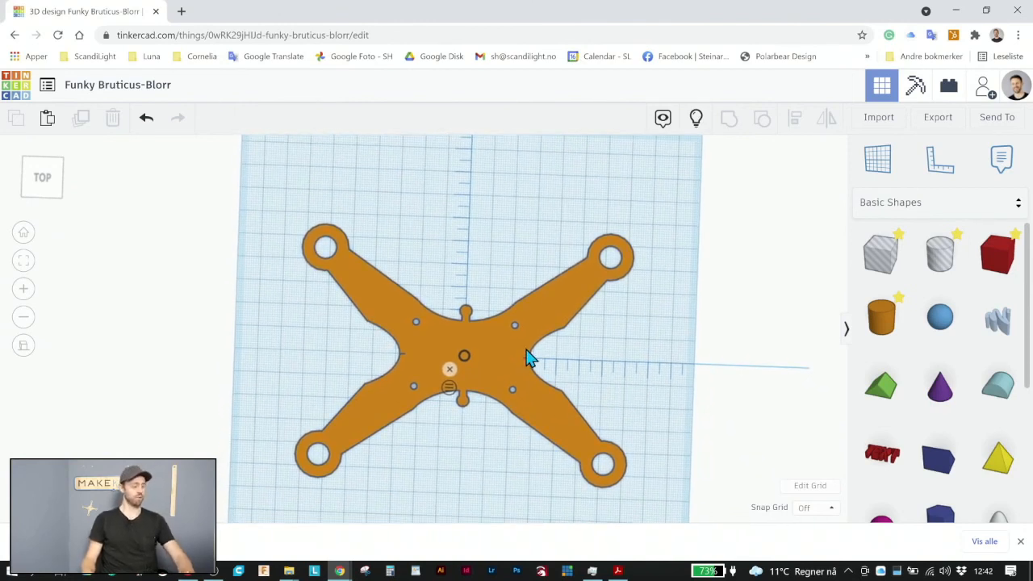